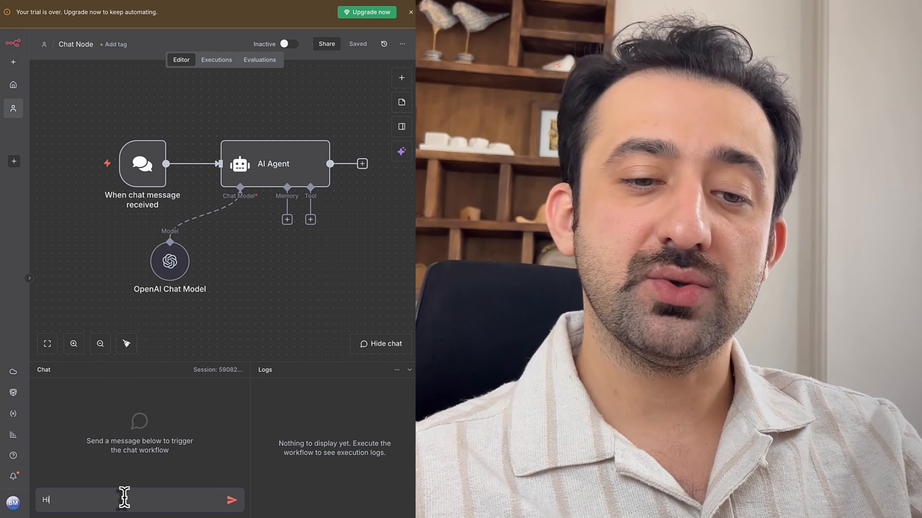
Send 'Hi' to the AI Agent chat workflow to trigger a run
{"action": "key", "text": "Return"}
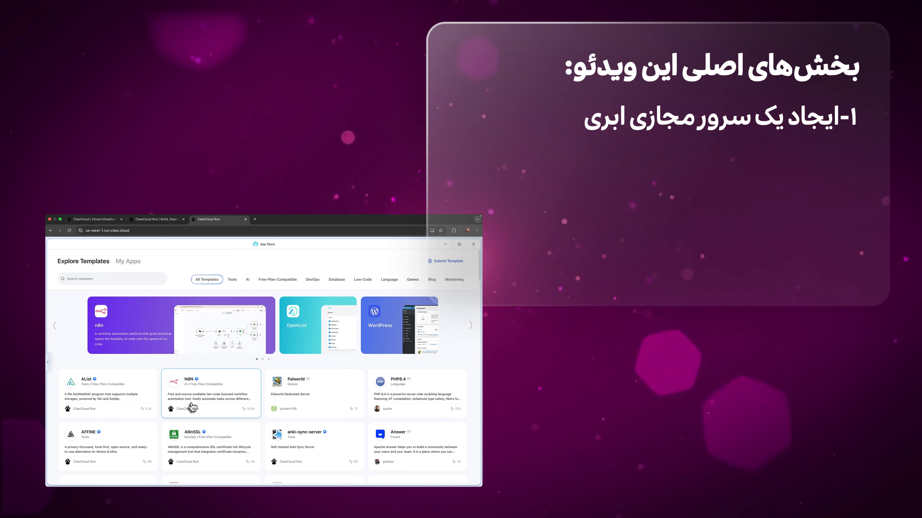
Open the n8n app from My Apps and begin its uninstall with name confirmation
{"action": "left_click", "coordinate": [189, 408]}
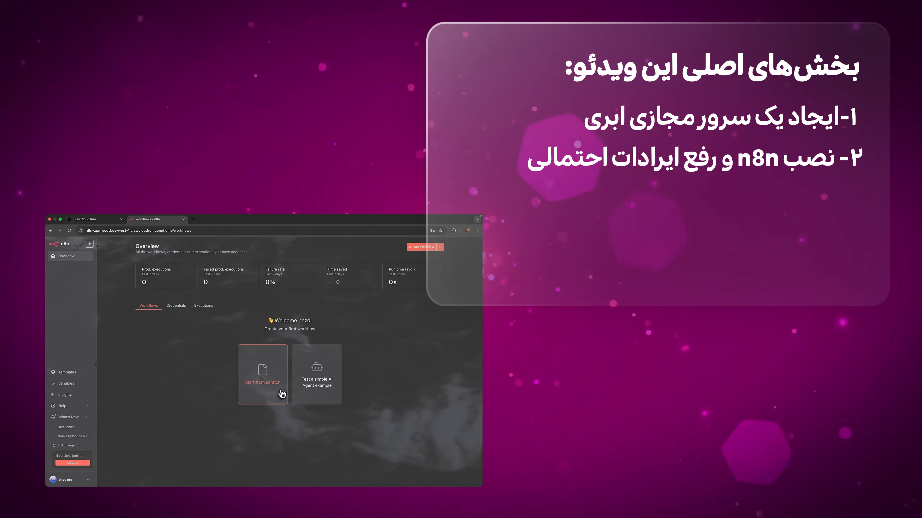
{"action": "left_click", "coordinate": [282, 393]}
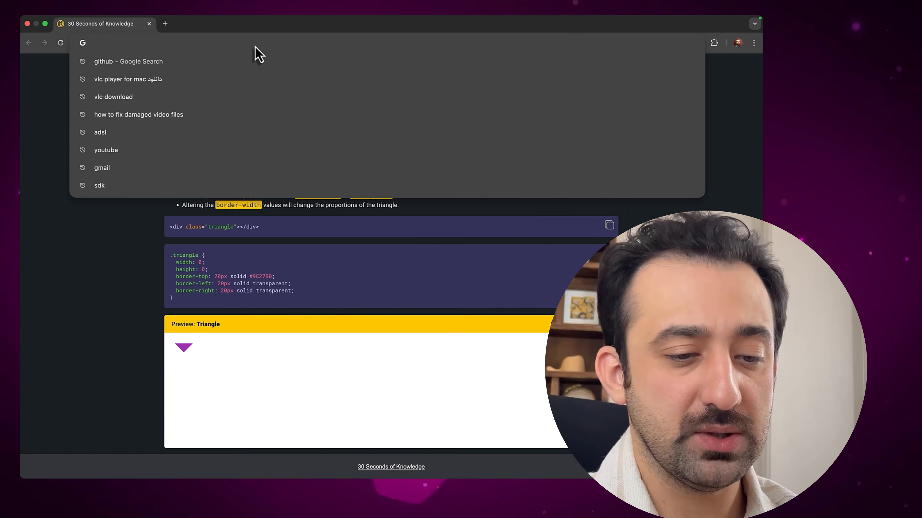
Load claw.cloud, go to its Run site, and open the ClawCloud Run console
{"action": "type", "text": "cla"}
{"action": "key", "text": "Return"}
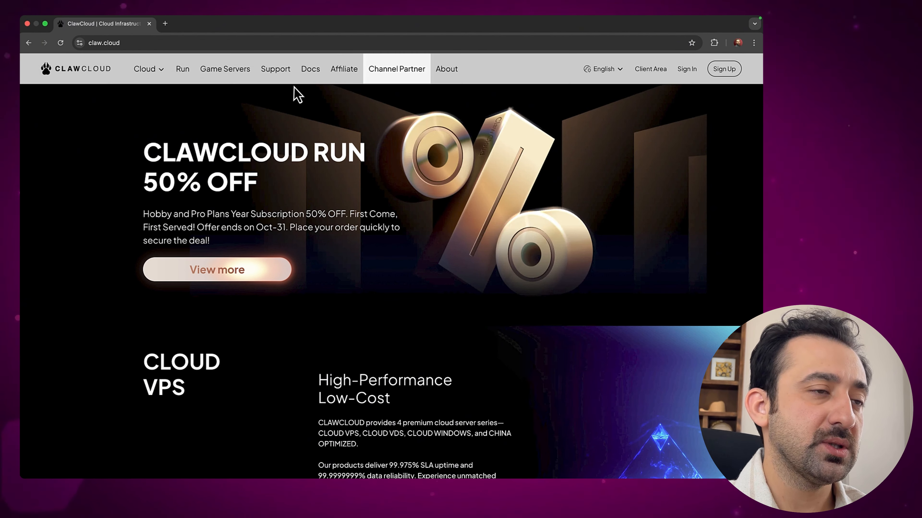
{"action": "left_click", "coordinate": [183, 78]}
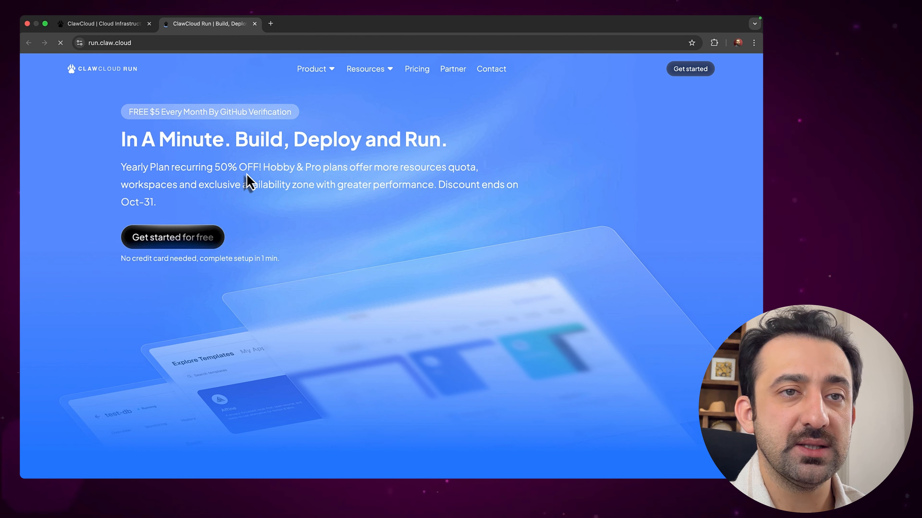
{"action": "left_click", "coordinate": [694, 75]}
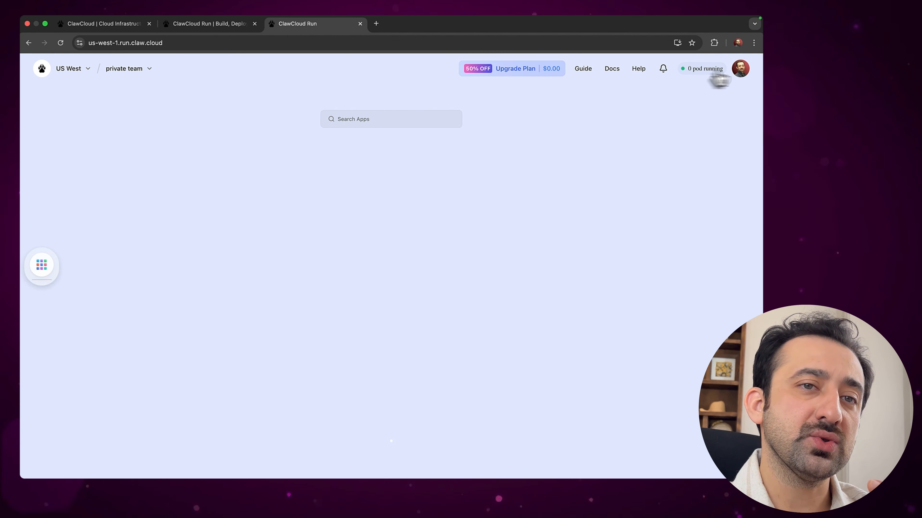
Log out of ClawCloud Run from the account avatar menu
{"action": "left_click", "coordinate": [738, 75]}
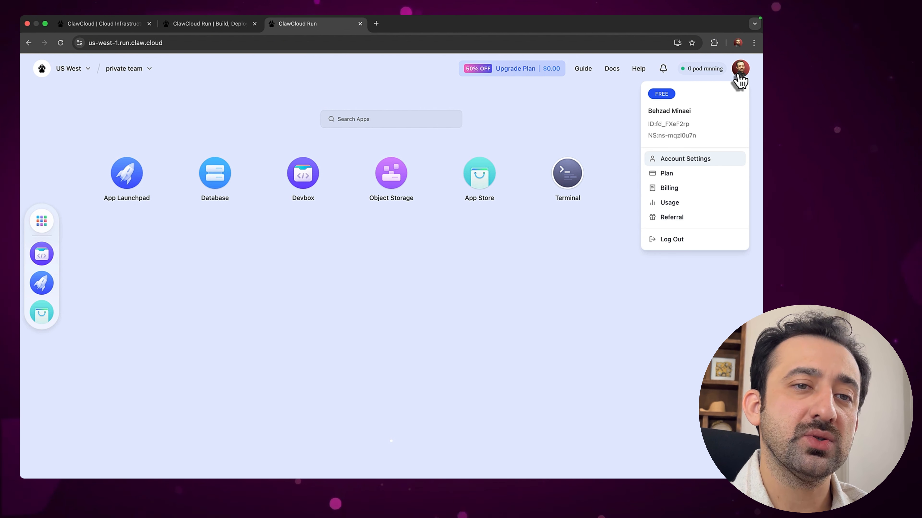
{"action": "left_click", "coordinate": [666, 241]}
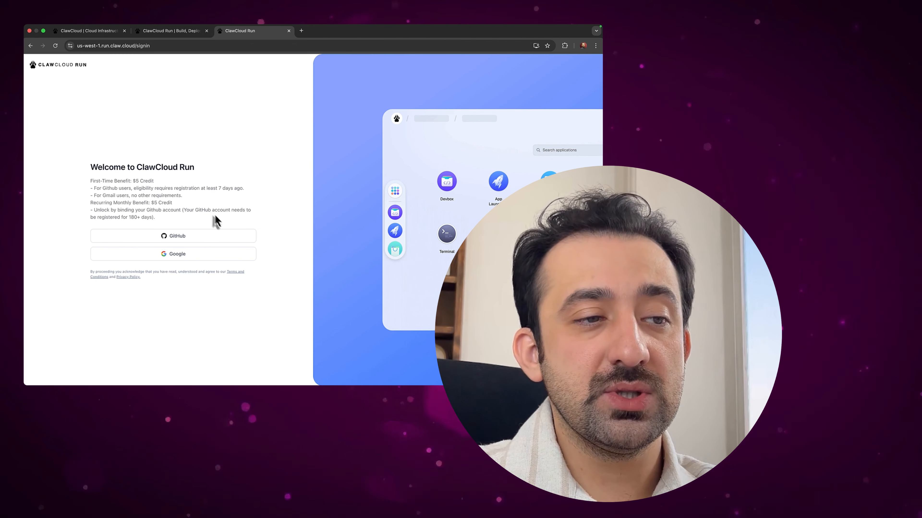
Sign in with GitHub, returning to the US West dashboard with a $4.97 balance
{"action": "triple_click", "coordinate": [209, 210]}
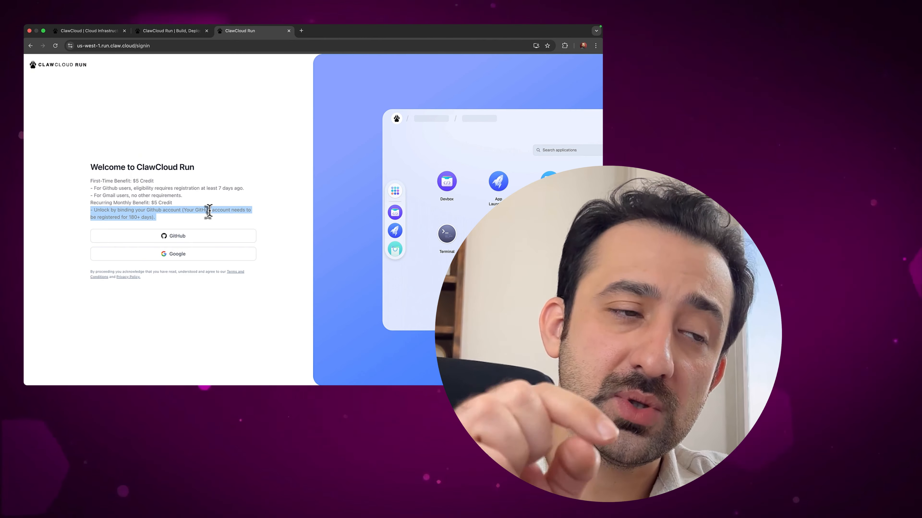
{"action": "left_click", "coordinate": [251, 219]}
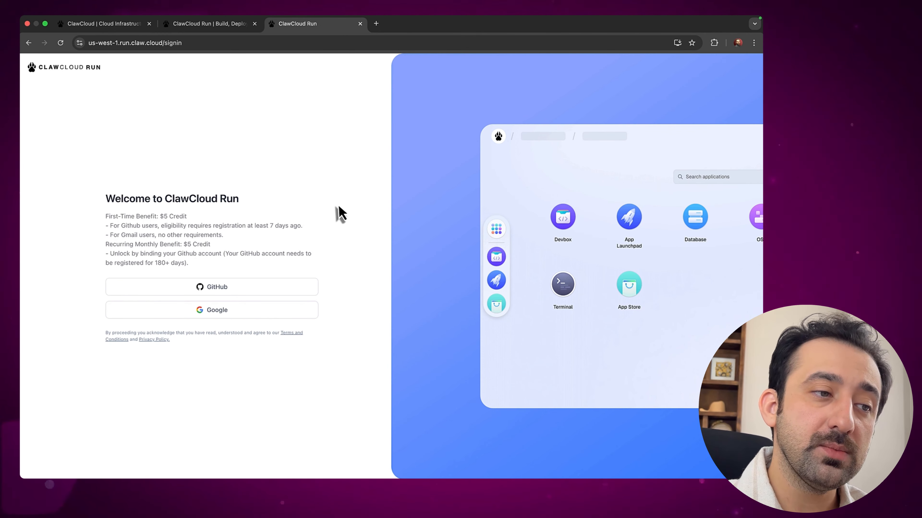
{"action": "left_click", "coordinate": [255, 289]}
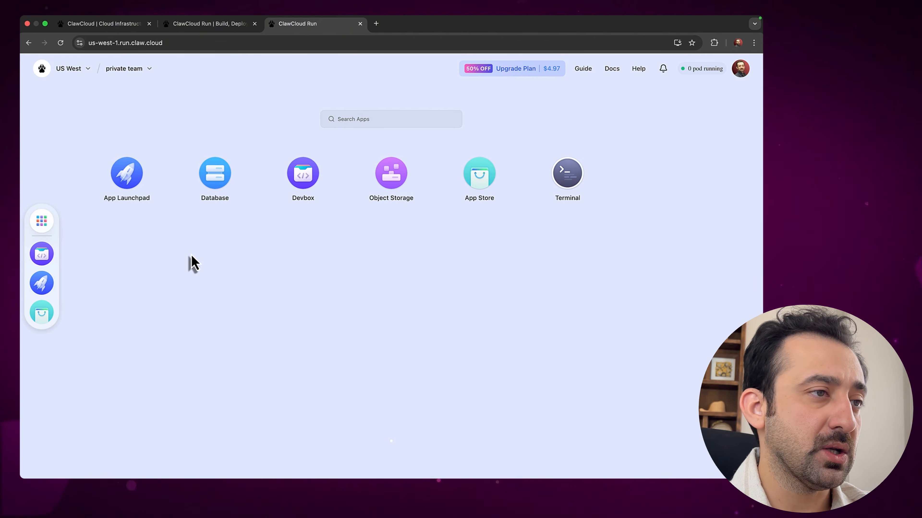
{"action": "left_click", "coordinate": [549, 72]}
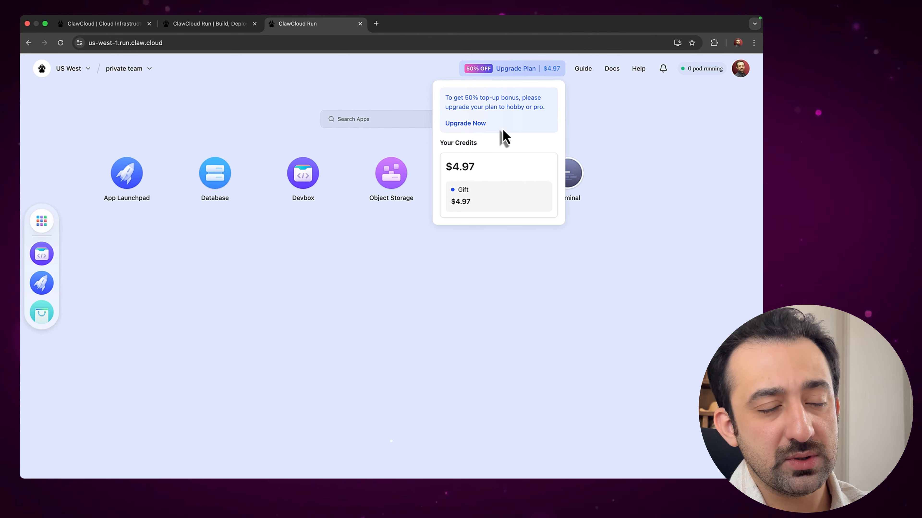
{"action": "double_click", "coordinate": [471, 170]}
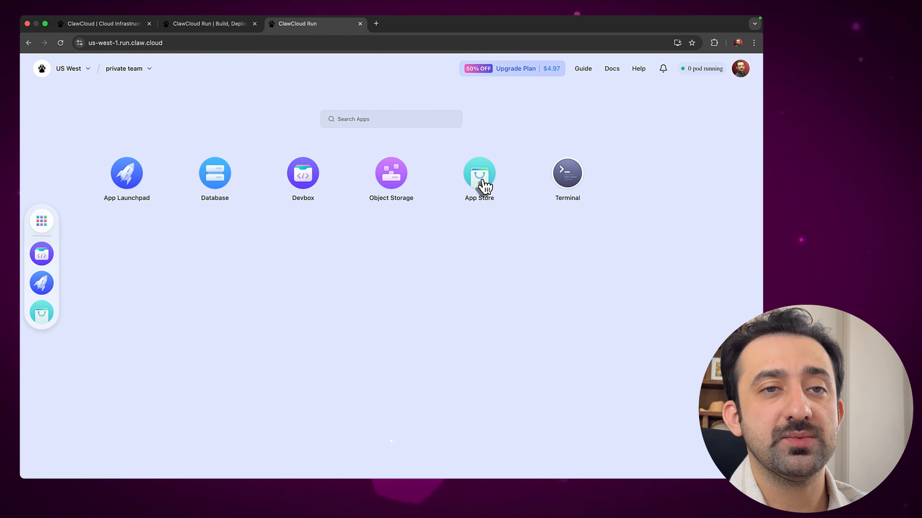
{"action": "left_click", "coordinate": [739, 74]}
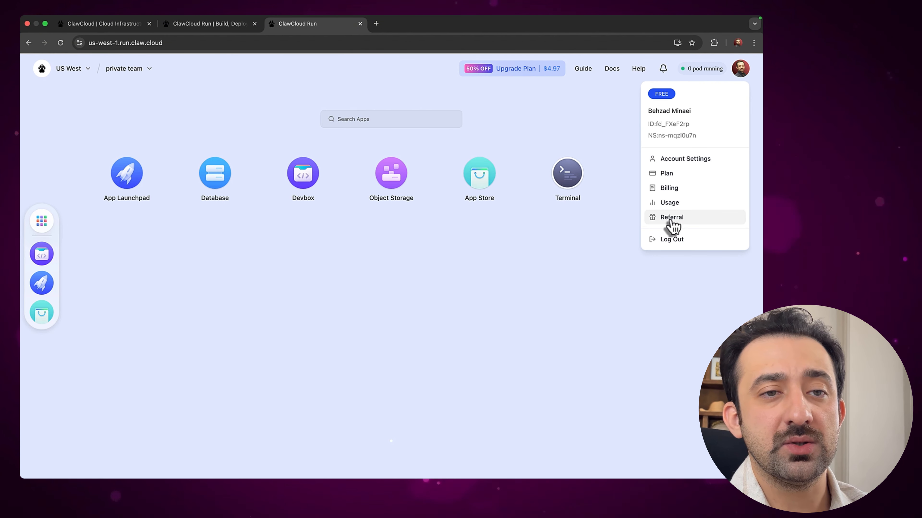
{"action": "left_click", "coordinate": [675, 174]}
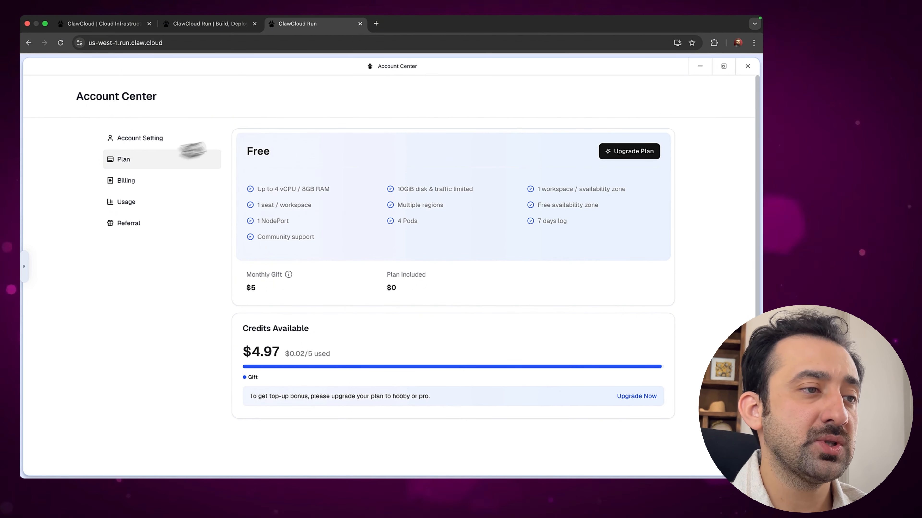
{"action": "left_click", "coordinate": [159, 143]}
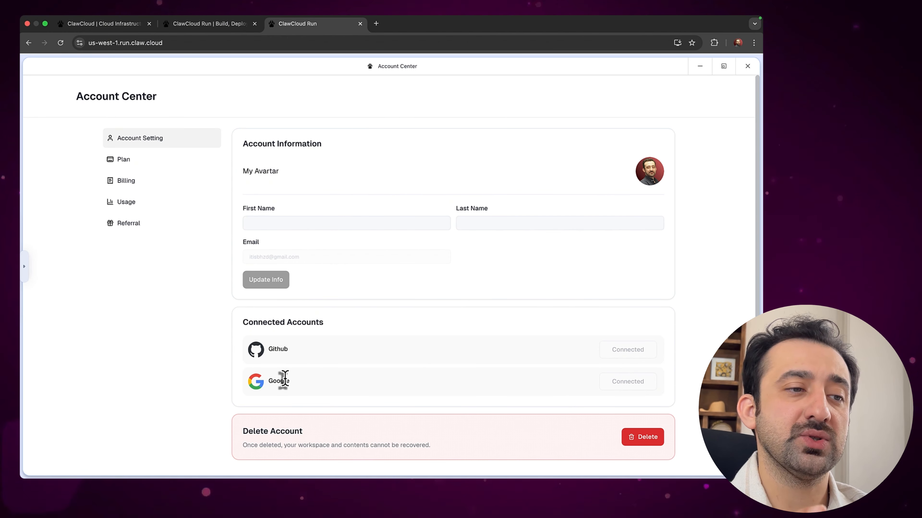
{"action": "left_click", "coordinate": [312, 222]}
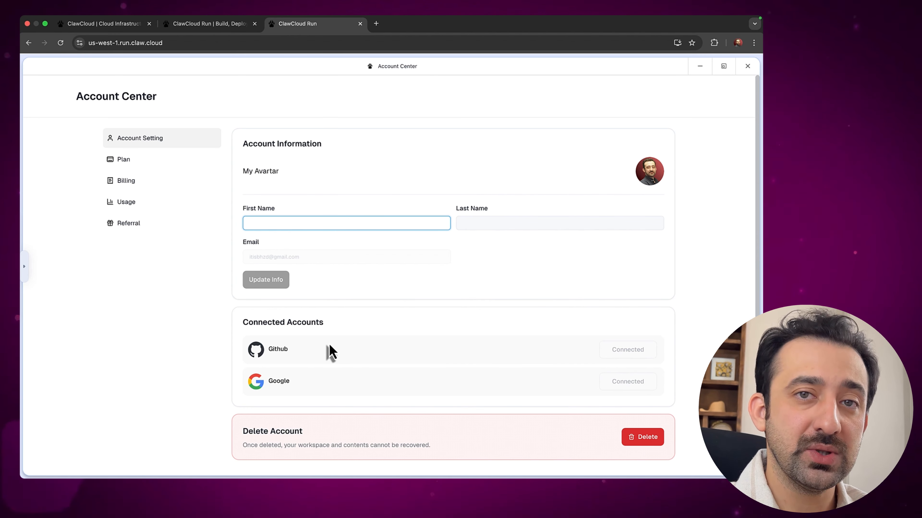
{"action": "left_click", "coordinate": [747, 66]}
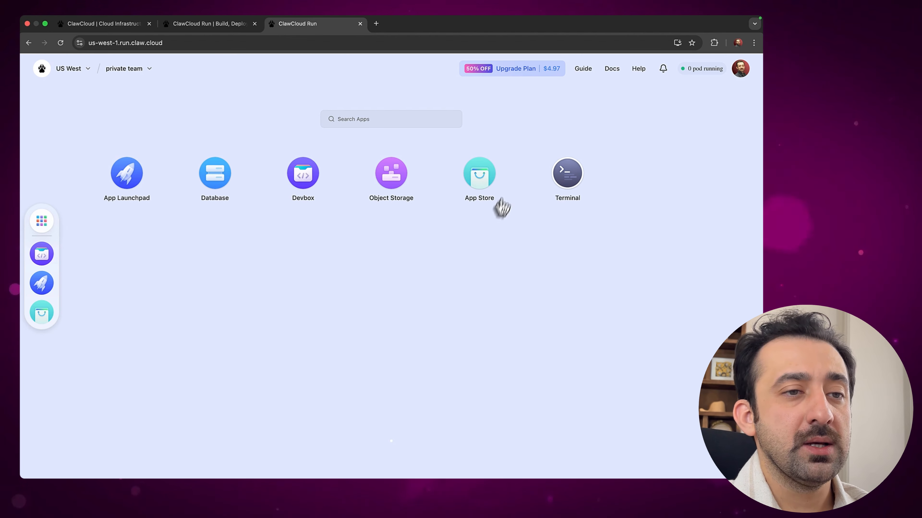
Deploy the N8N App Store template and confirm the notice, creating n8n-xmrfkhul in US West
{"action": "left_click", "coordinate": [488, 194]}
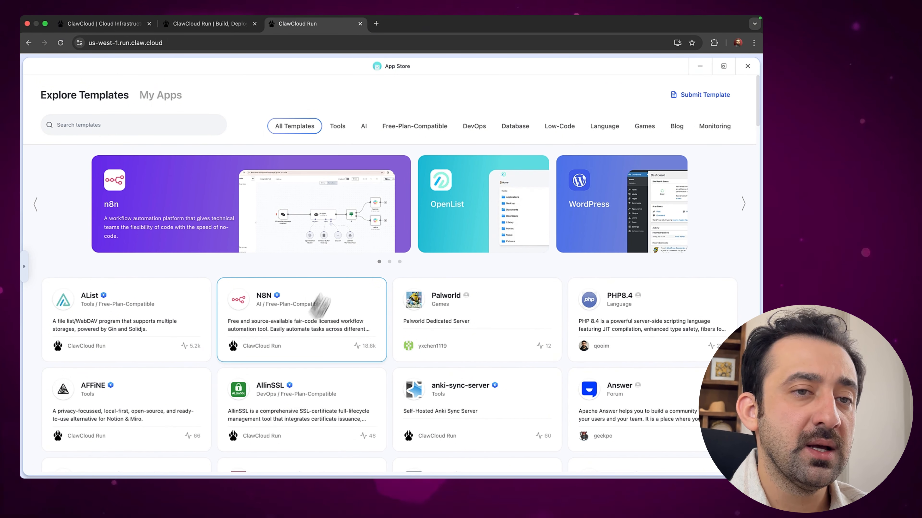
{"action": "left_click", "coordinate": [267, 338]}
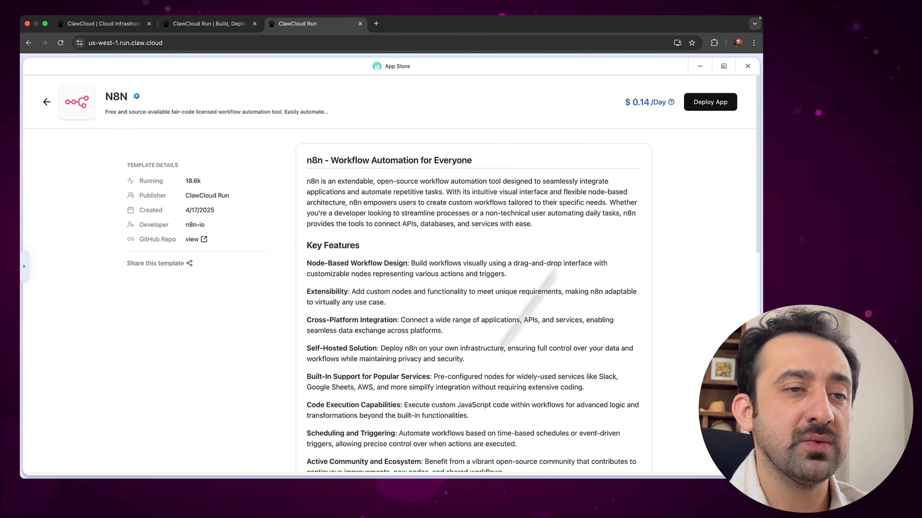
{"action": "scroll", "coordinate": [390, 295], "scroll_direction": "down", "scroll_amount": 15}
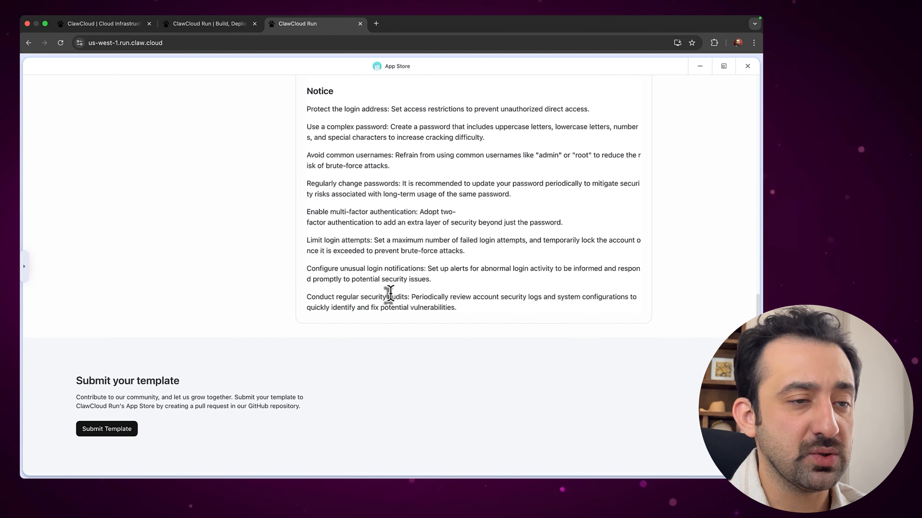
{"action": "scroll", "coordinate": [390, 294], "scroll_direction": "up", "scroll_amount": 15}
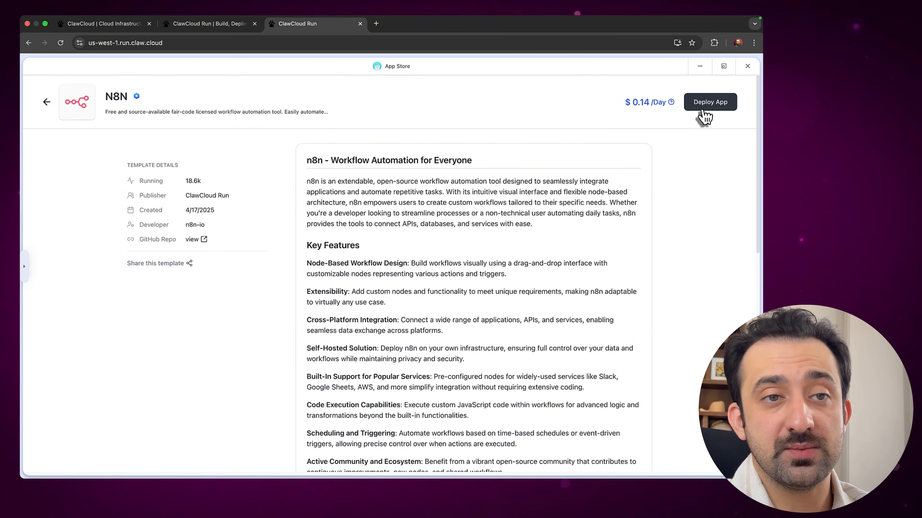
{"action": "mouse_move", "coordinate": [656, 111]}
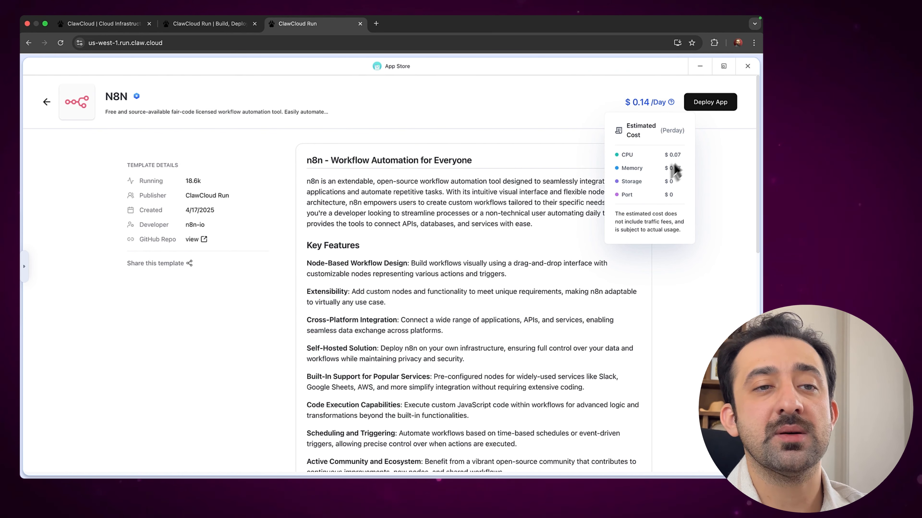
{"action": "left_click", "coordinate": [712, 104]}
{"action": "left_click", "coordinate": [449, 163]}
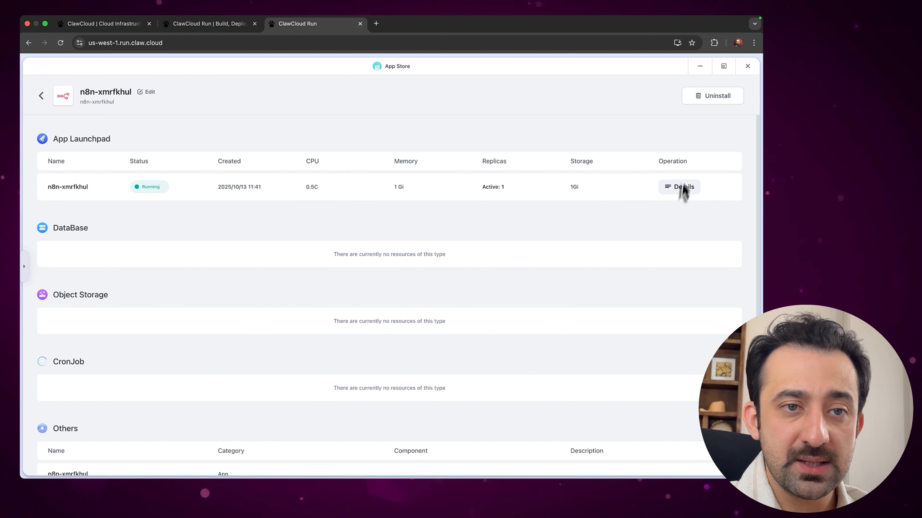
Reopen n8n-xmrfkhul's details and check that the port 5678 public address is Available
{"action": "left_click", "coordinate": [681, 189]}
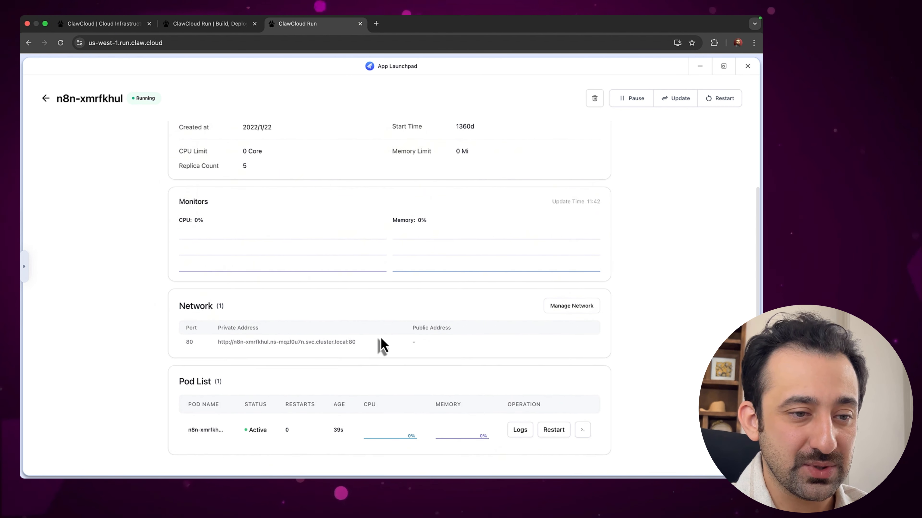
{"action": "scroll", "coordinate": [342, 227], "scroll_direction": "up", "scroll_amount": 2}
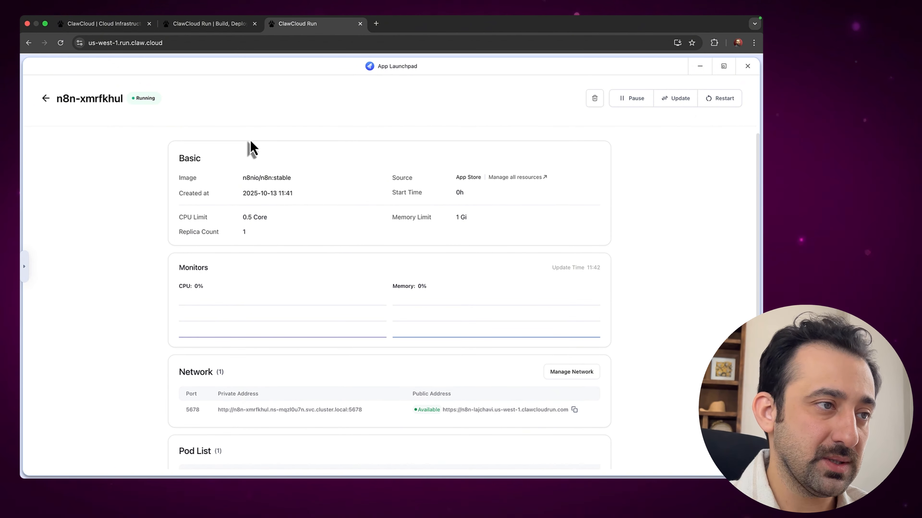
{"action": "left_click", "coordinate": [47, 100]}
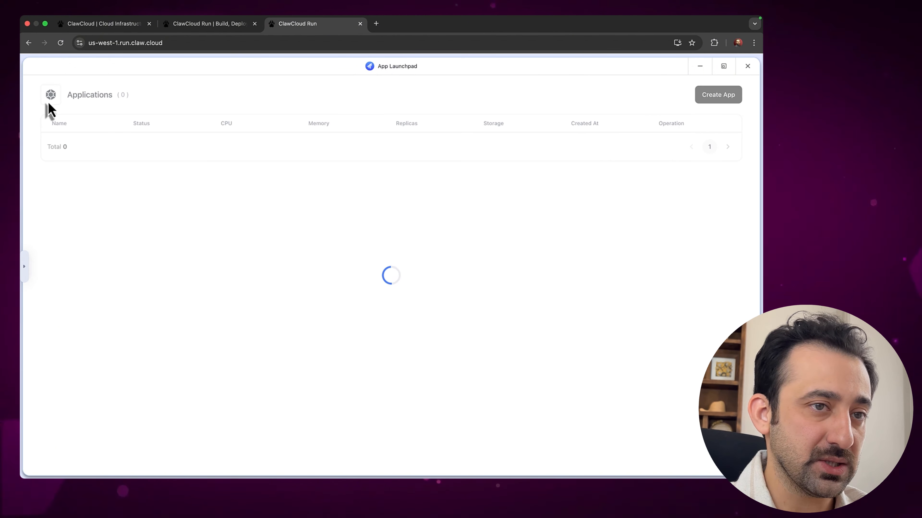
{"action": "left_click", "coordinate": [746, 69]}
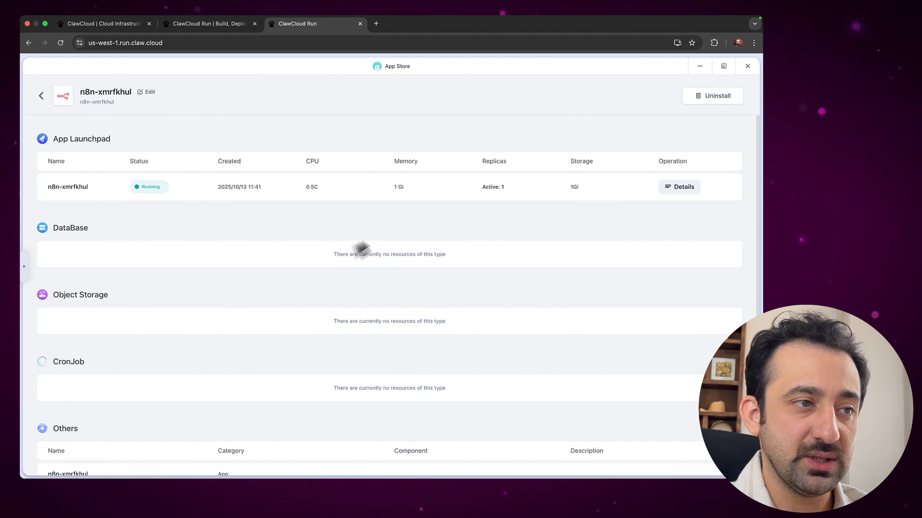
{"action": "left_click", "coordinate": [671, 189]}
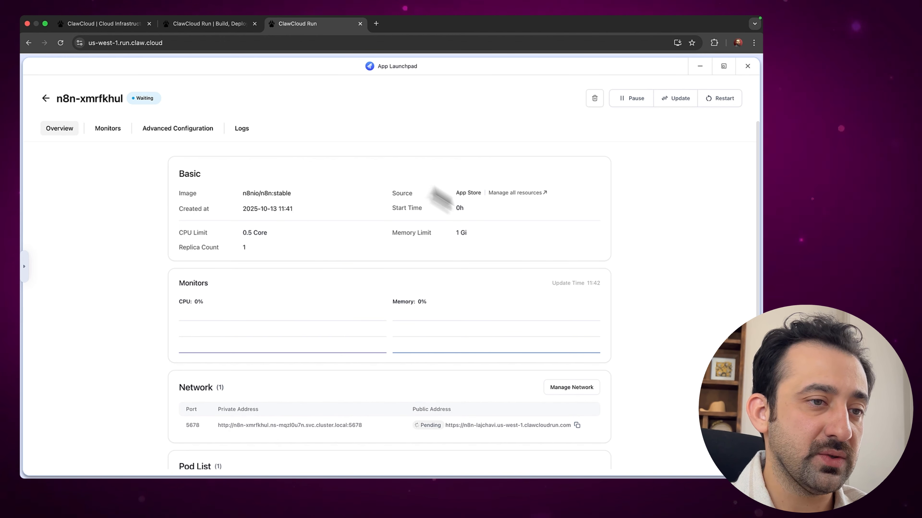
{"action": "scroll", "coordinate": [487, 329], "scroll_direction": "down", "scroll_amount": 3}
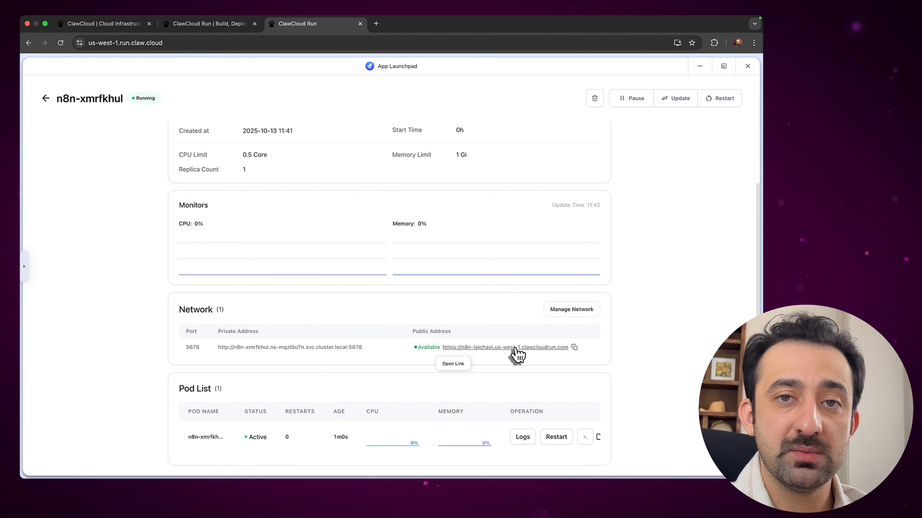
{"action": "left_click", "coordinate": [487, 348]}
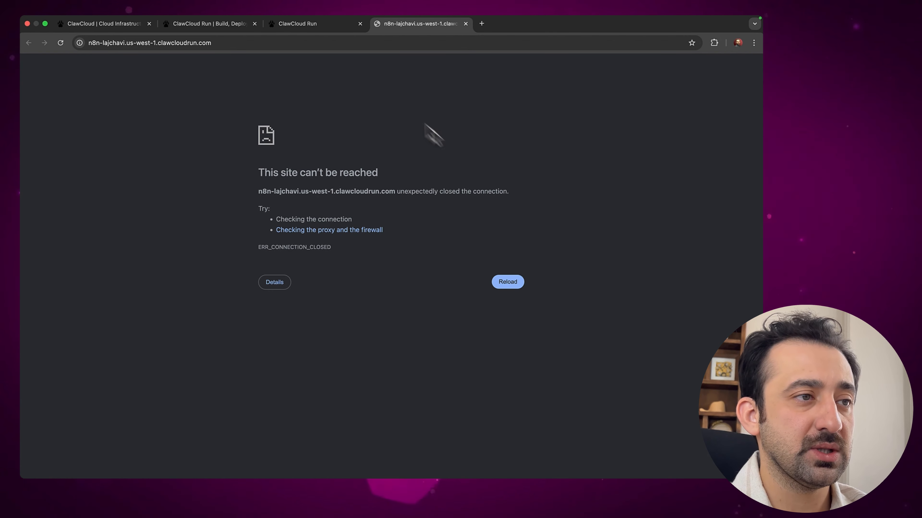
{"action": "left_click", "coordinate": [338, 43]}
{"action": "key", "text": "Return"}
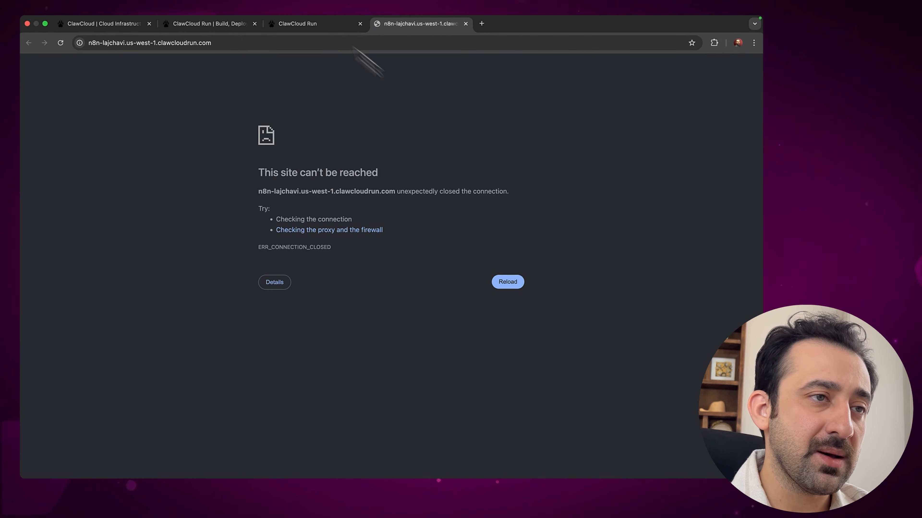
{"action": "left_click", "coordinate": [323, 25]}
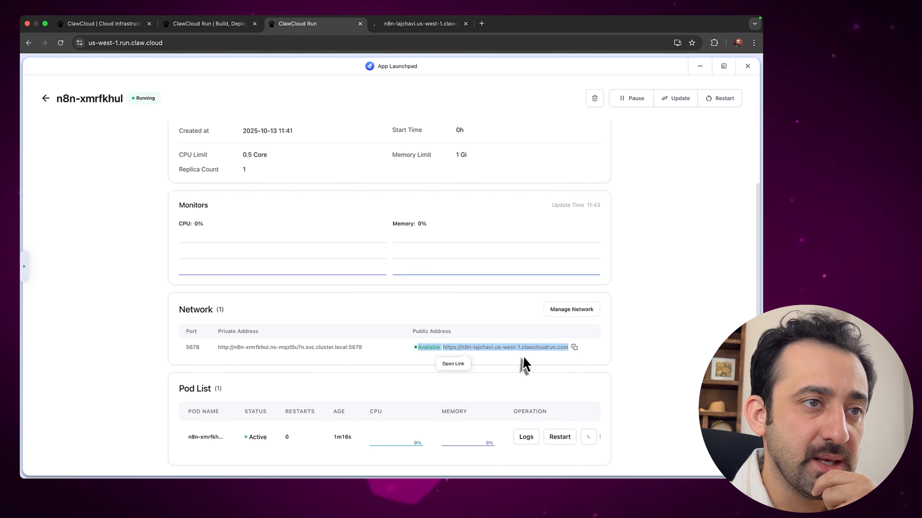
{"action": "left_click", "coordinate": [574, 347]}
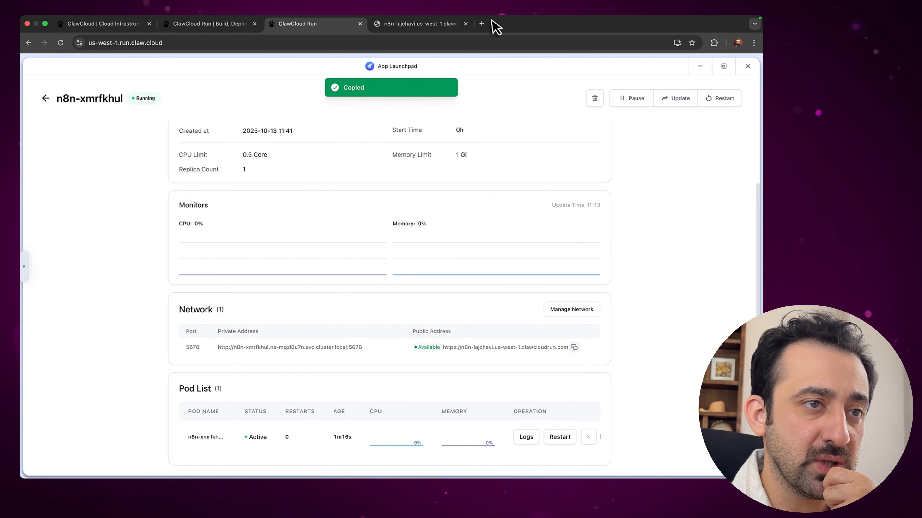
{"action": "left_click", "coordinate": [482, 23]}
{"action": "key", "text": "super+v"}
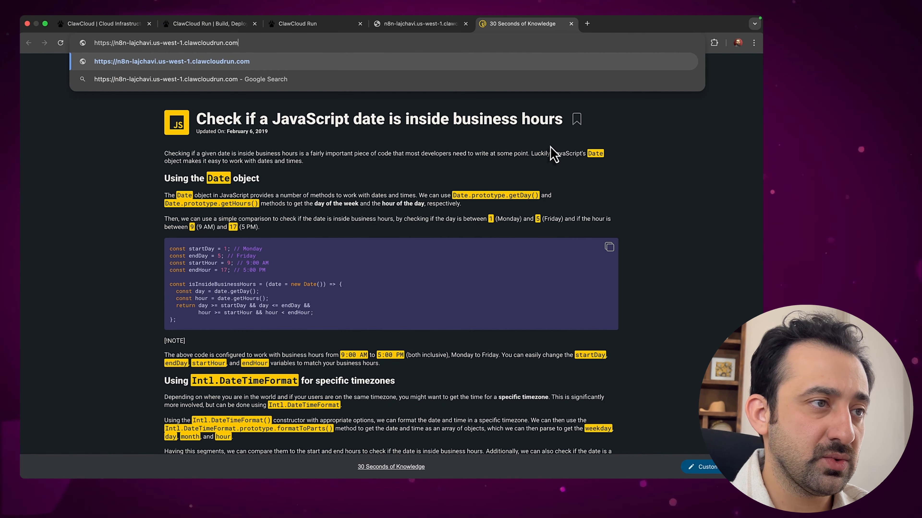
{"action": "key", "text": "Return"}
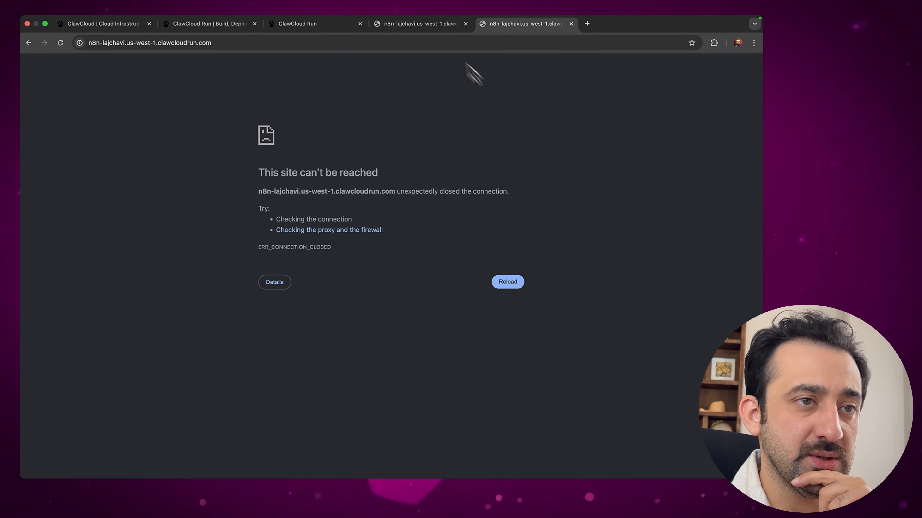
{"action": "left_click", "coordinate": [438, 29]}
{"action": "left_click", "coordinate": [465, 24]}
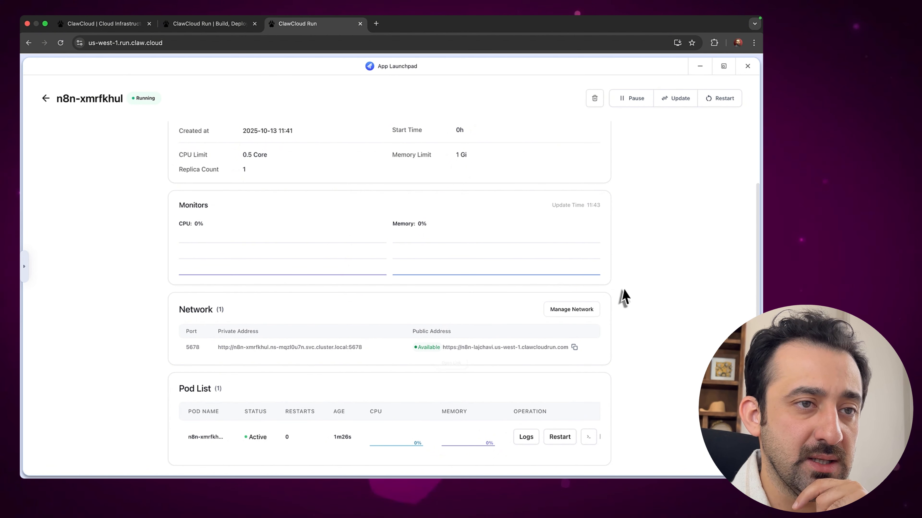
Close the app windows, refresh the dashboard to show n8n-xmrfkhul, and close its failing tab
{"action": "scroll", "coordinate": [623, 298], "scroll_direction": "up", "scroll_amount": 3}
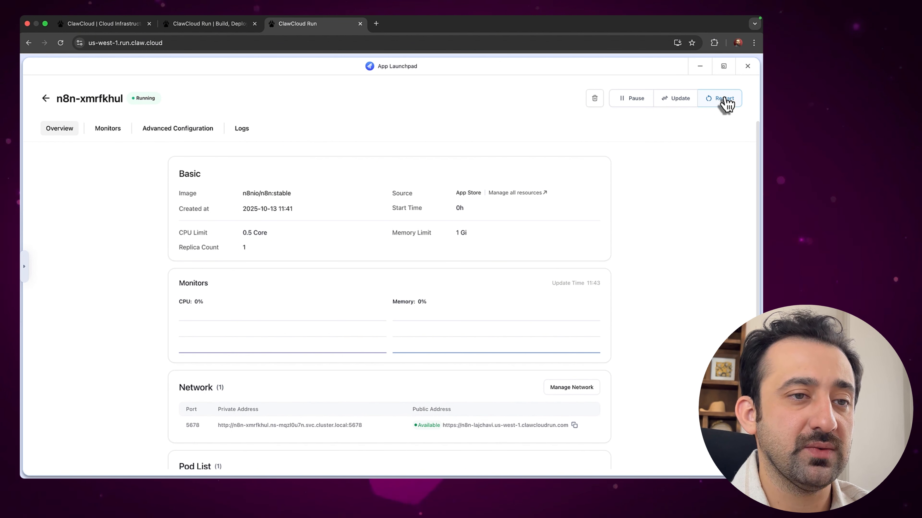
{"action": "left_click", "coordinate": [748, 67]}
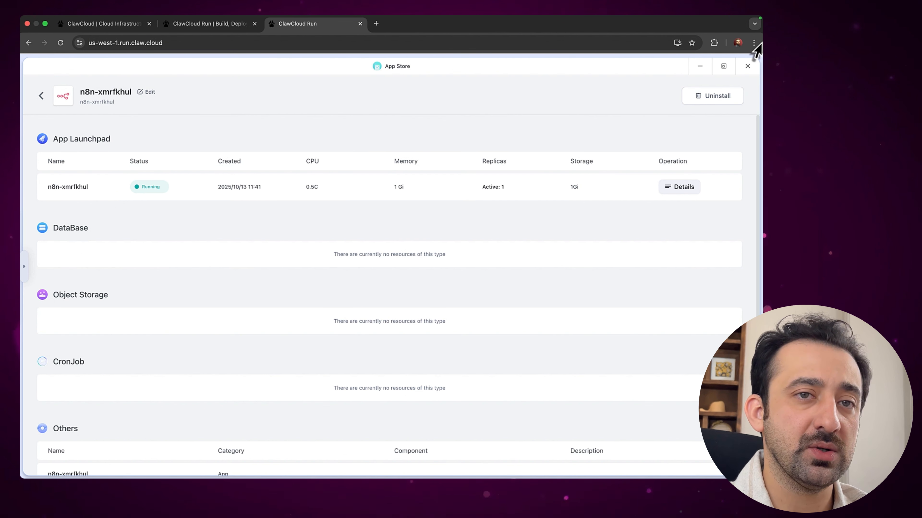
{"action": "left_click", "coordinate": [747, 67]}
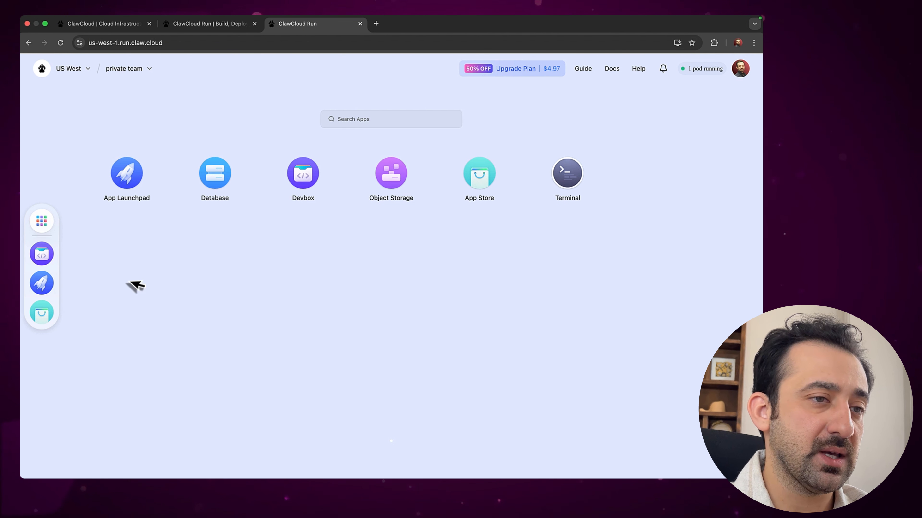
{"action": "left_click", "coordinate": [60, 43]}
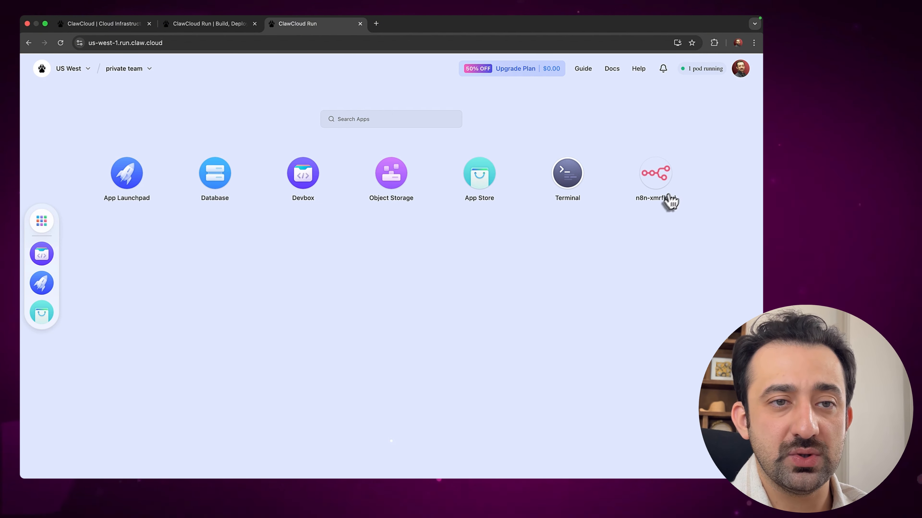
{"action": "left_click", "coordinate": [656, 176]}
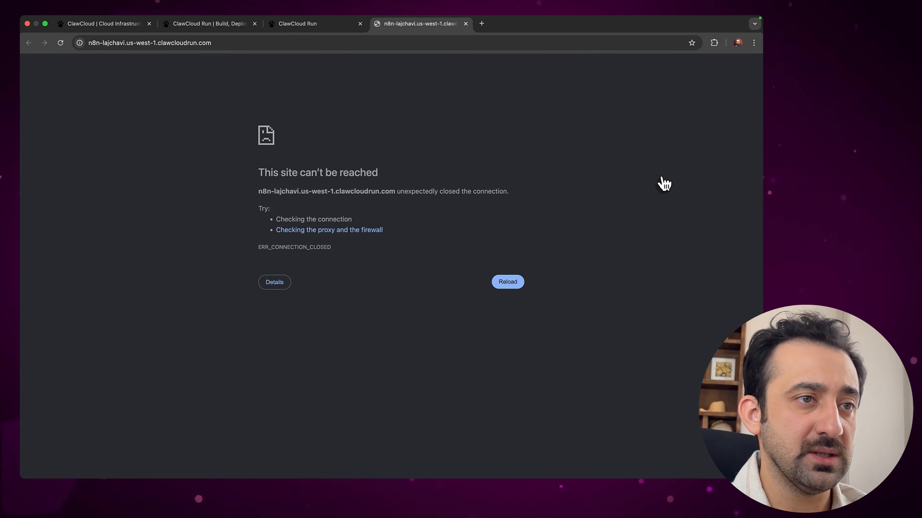
{"action": "key", "text": "super+w"}
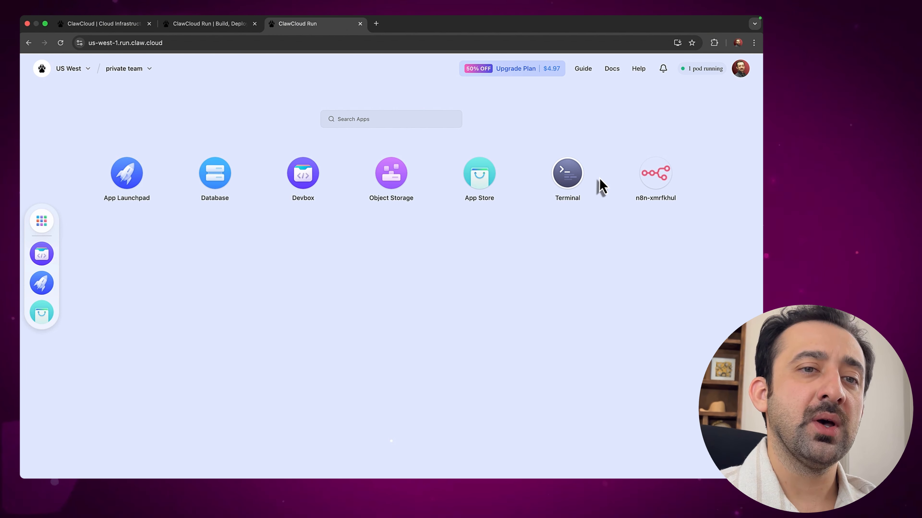
Retry n8n-xmrfkhul's address, close the unreachable tab, and open the App Launchpad application list
{"action": "left_click", "coordinate": [84, 70]}
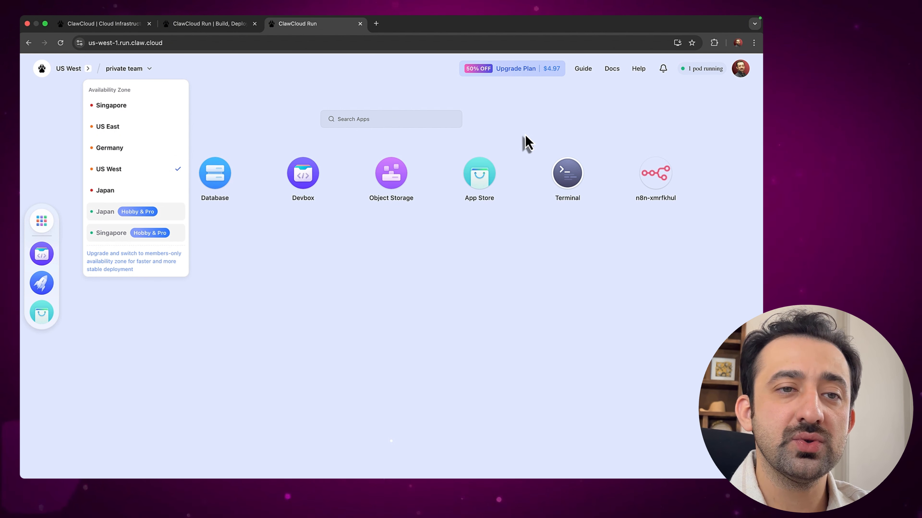
{"action": "left_click", "coordinate": [627, 126]}
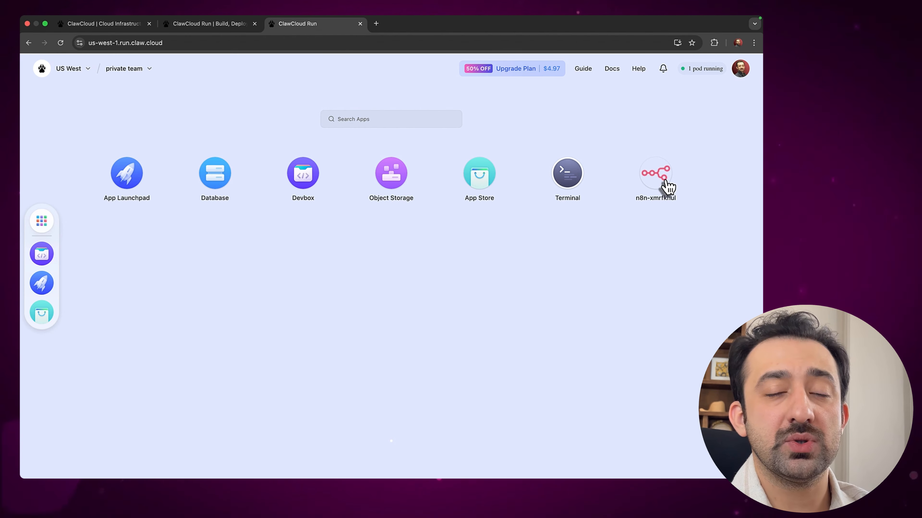
{"action": "left_click", "coordinate": [665, 182]}
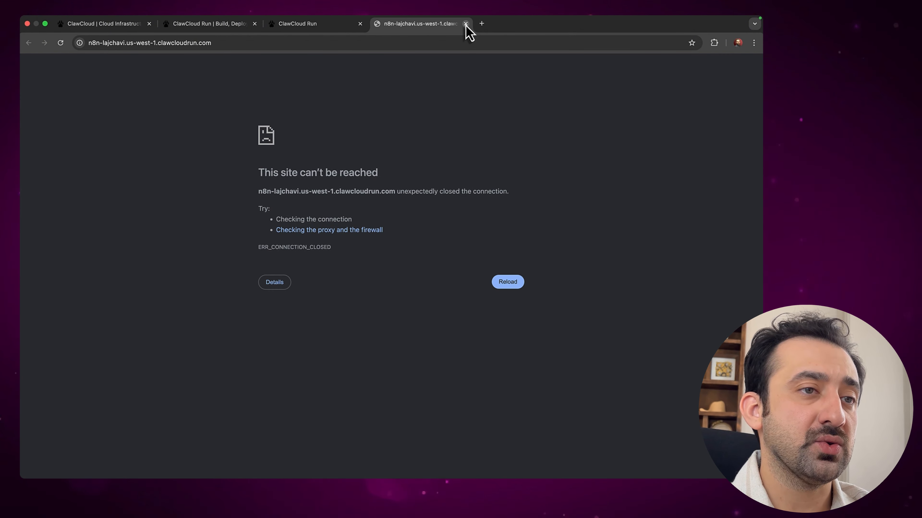
{"action": "left_click", "coordinate": [466, 23]}
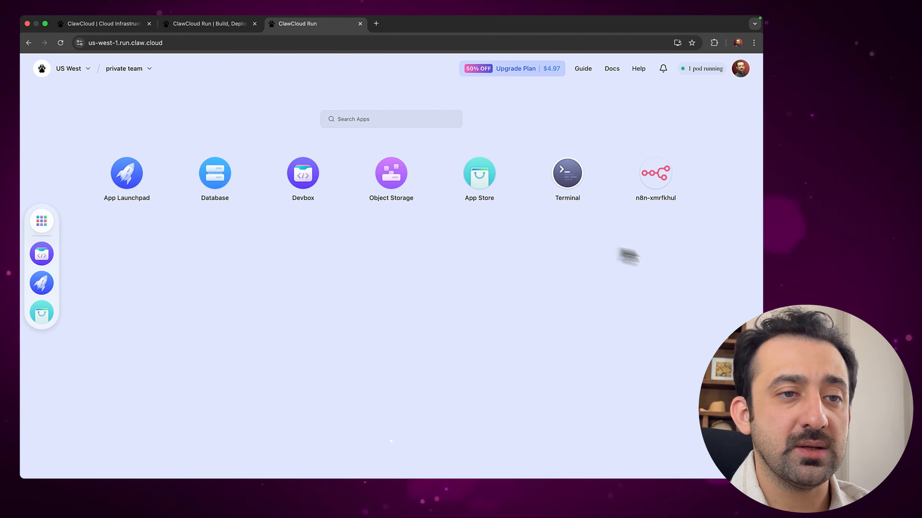
{"action": "left_click", "coordinate": [127, 174]}
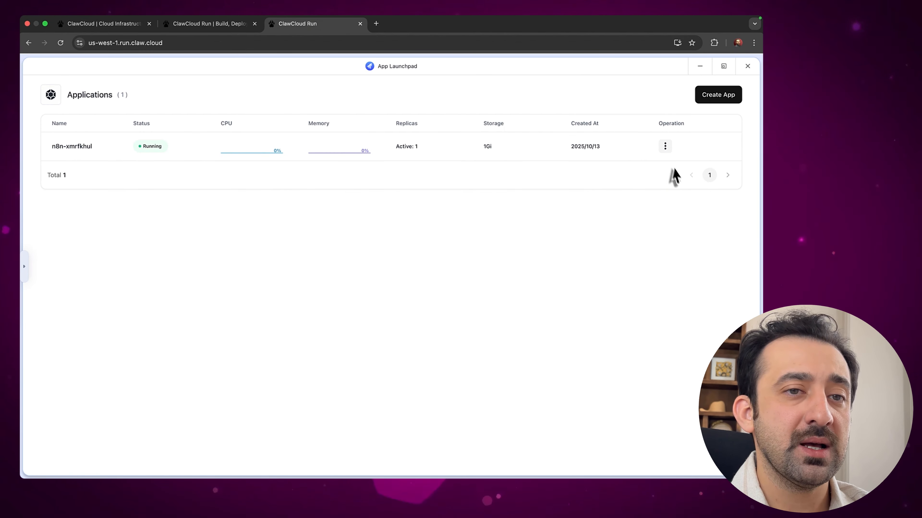
Delete n8n-xmrfkhul from App Launchpad through its actions menu
{"action": "left_click", "coordinate": [666, 150]}
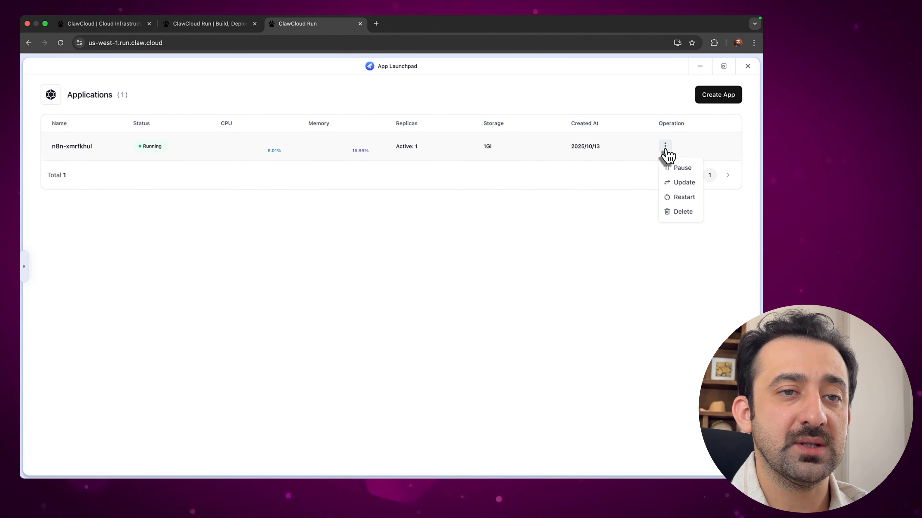
{"action": "left_click", "coordinate": [677, 213]}
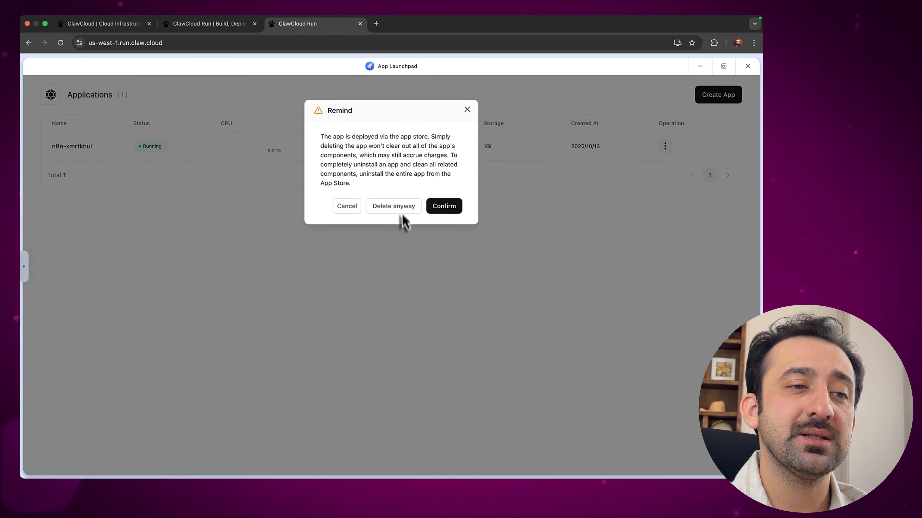
{"action": "left_click", "coordinate": [444, 206]}
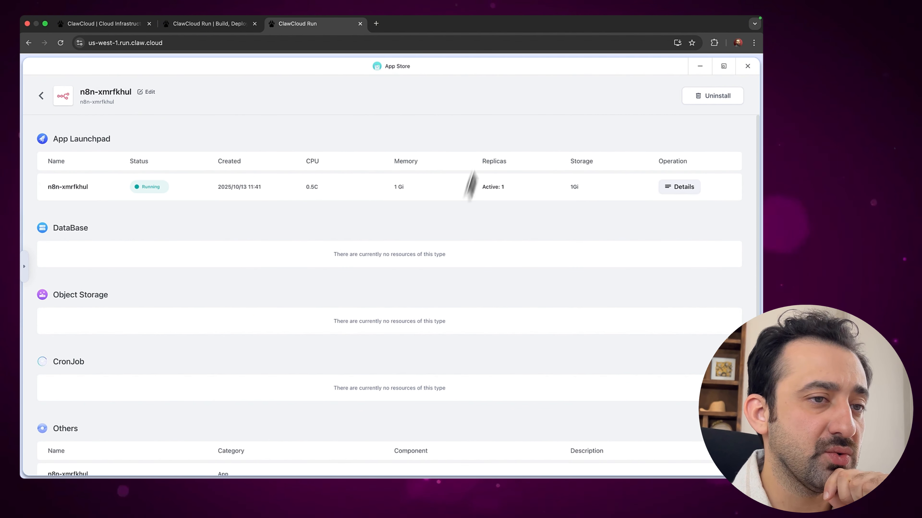
Uninstall n8n-xmrfkhul in the App Store, typing its name to confirm deletion
{"action": "left_click", "coordinate": [723, 94]}
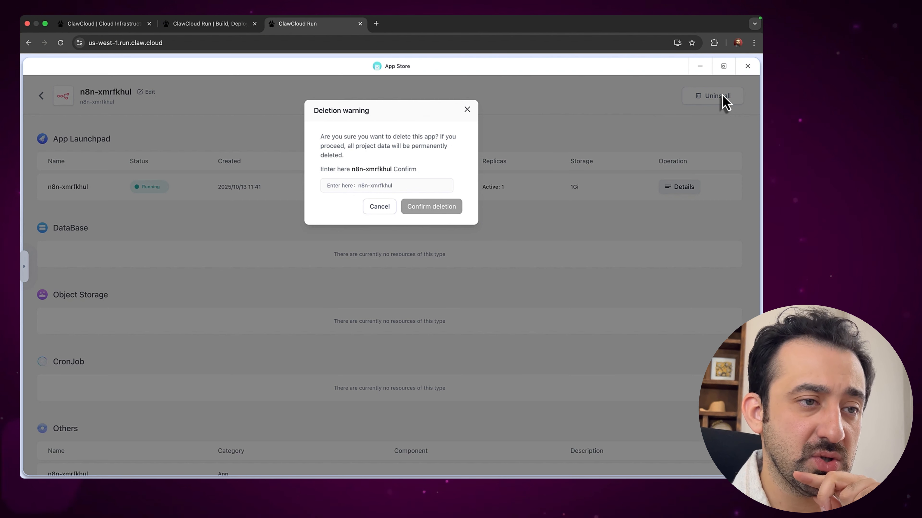
{"action": "left_click", "coordinate": [379, 185]}
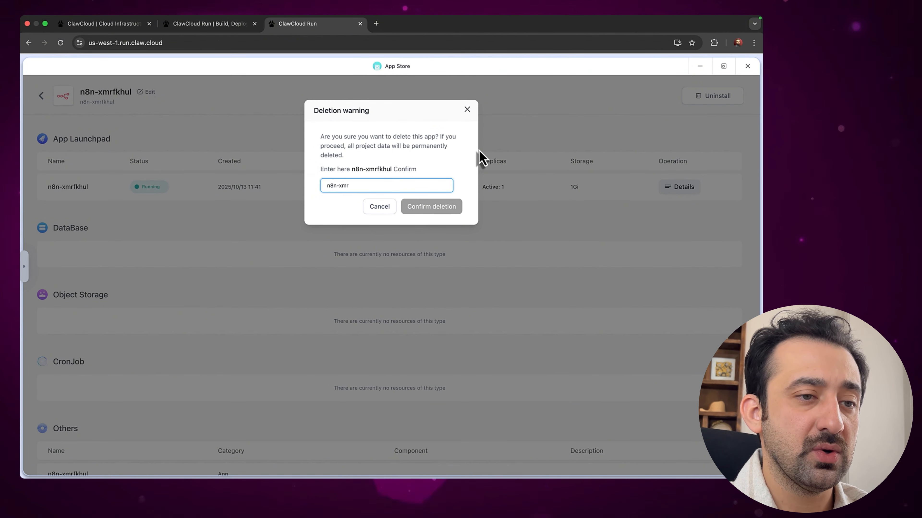
{"action": "type", "text": "mrfku"}
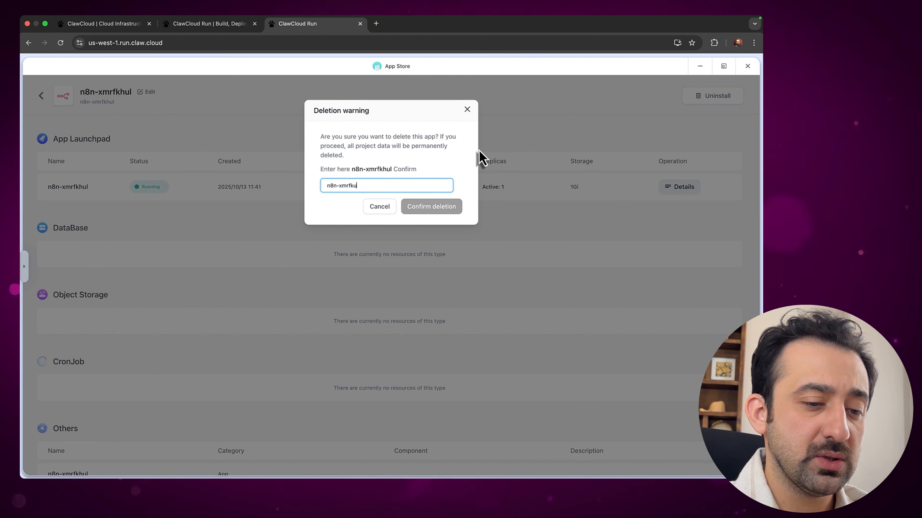
{"action": "key", "text": "BackSpace"}
{"action": "type", "text": "hul"}
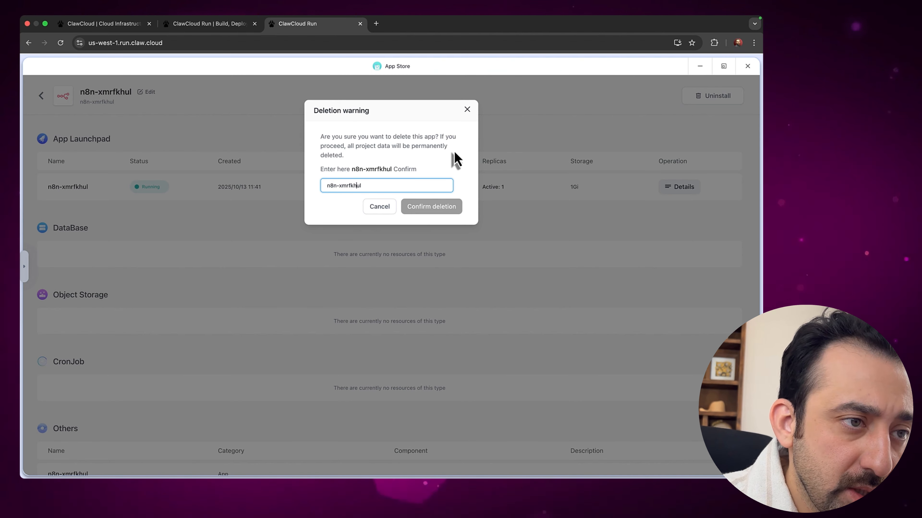
{"action": "key", "text": "BackSpace"}
{"action": "type", "text": "h"}
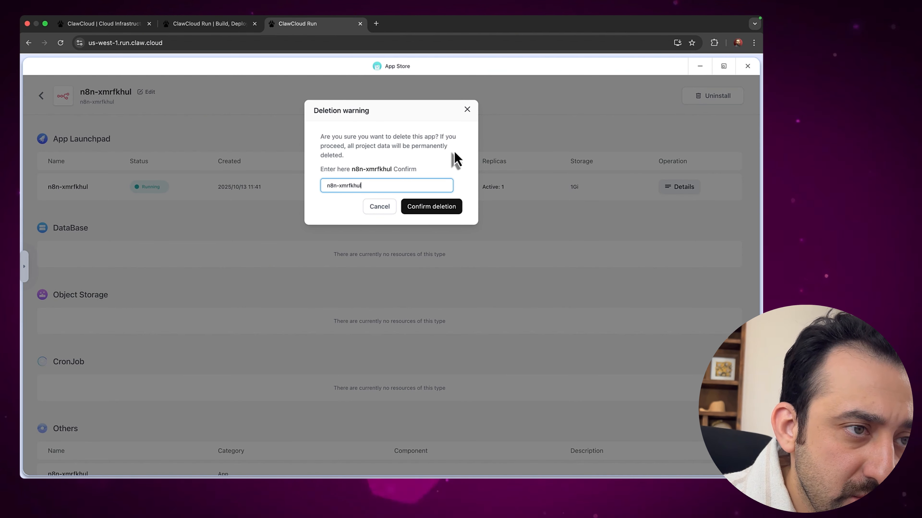
{"action": "left_click", "coordinate": [436, 209]}
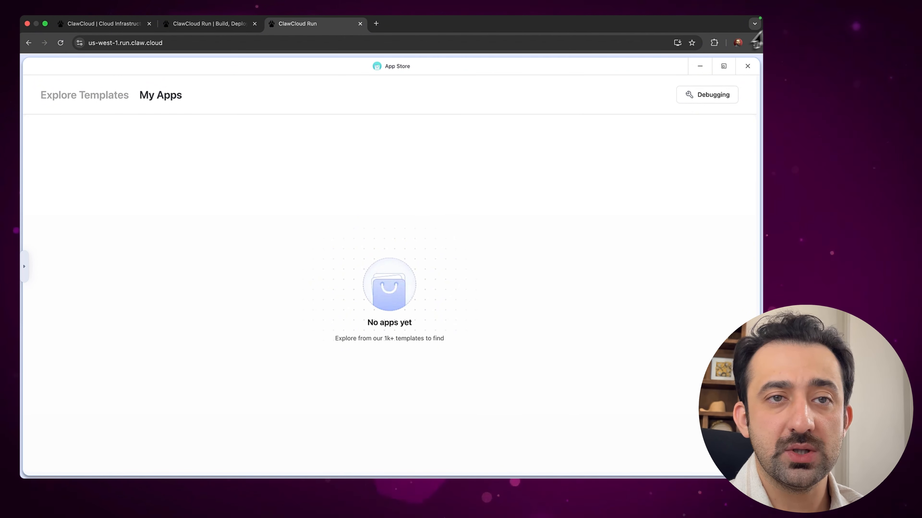
Close the App Store and App Launchpad windows, reload the dashboard, and close the two extra browser tabs
{"action": "left_click", "coordinate": [744, 71]}
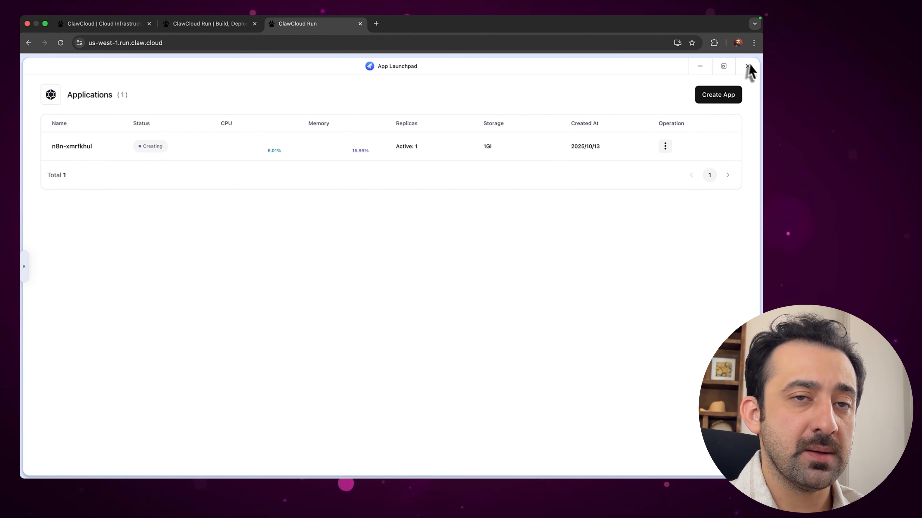
{"action": "left_click", "coordinate": [748, 67]}
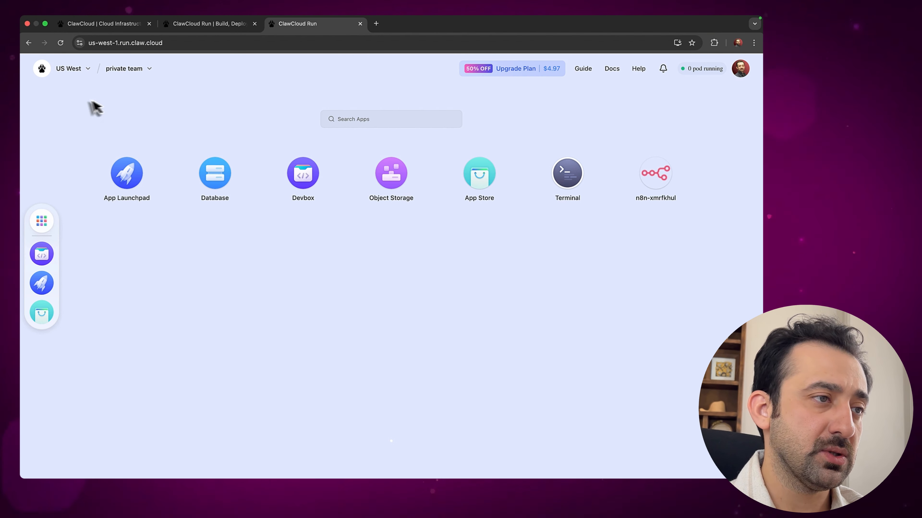
{"action": "left_click", "coordinate": [61, 43]}
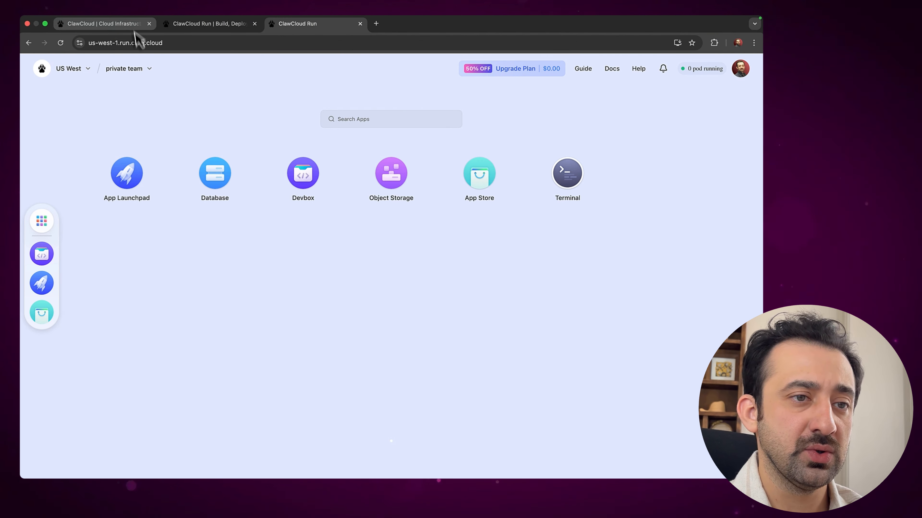
{"action": "left_click", "coordinate": [148, 23]}
{"action": "left_click", "coordinate": [149, 23]}
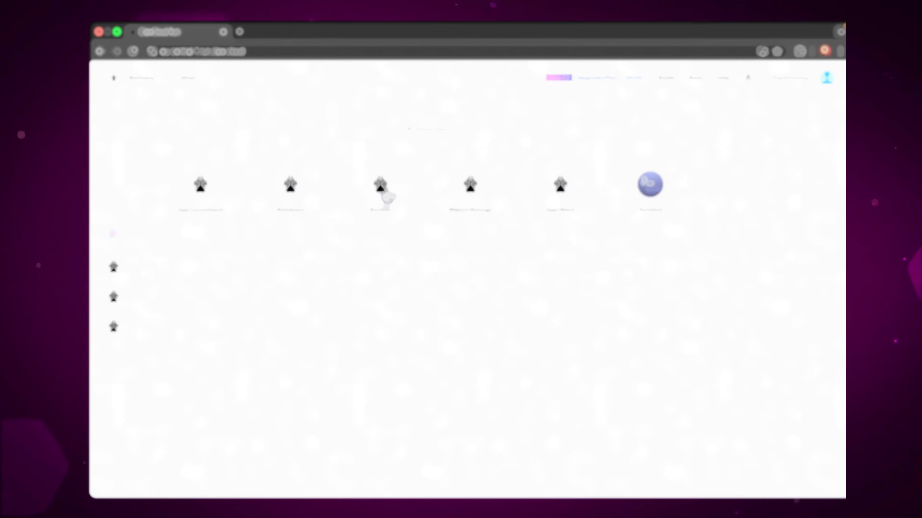
Deploy the n8n template as app n8n-blrhiudi in the eu-central-1 region
{"action": "left_click", "coordinate": [192, 198]}
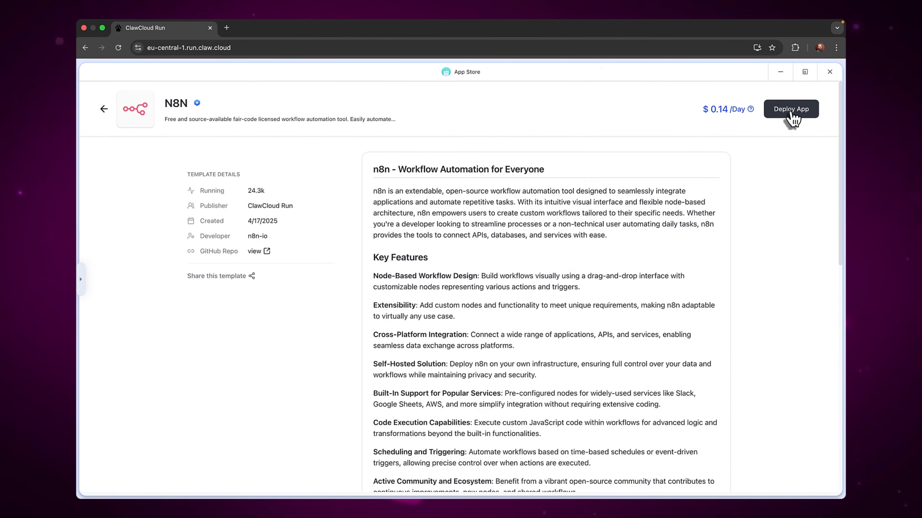
{"action": "left_click", "coordinate": [803, 107]}
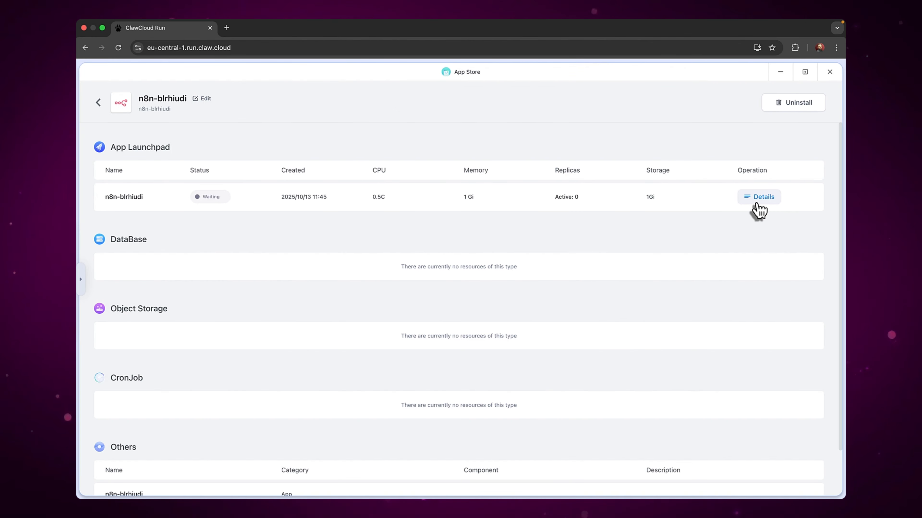
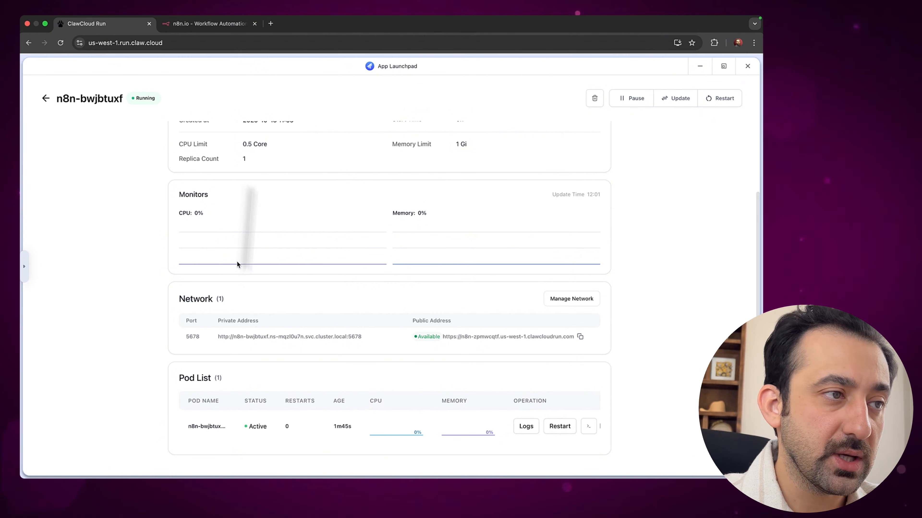
Close the n8n app's running-details and resource overview windows to return to the desktop
{"action": "left_click", "coordinate": [747, 67]}
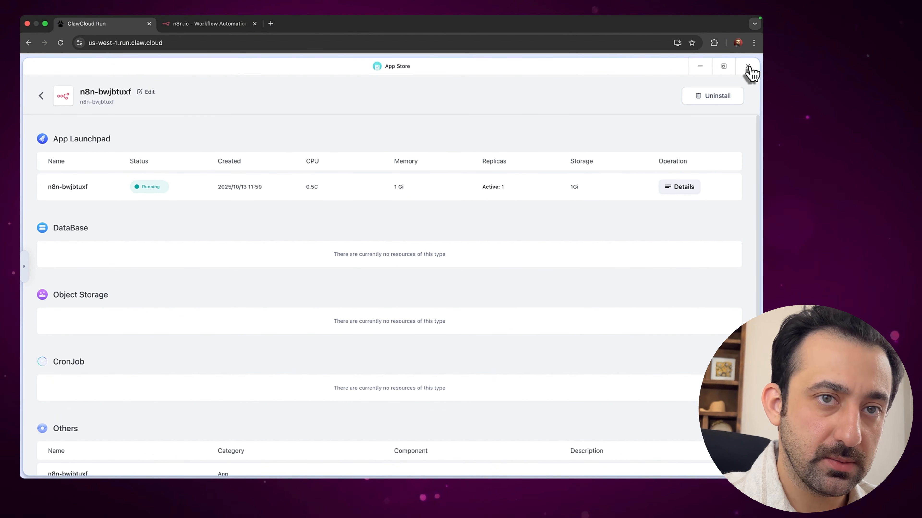
{"action": "left_click", "coordinate": [747, 66]}
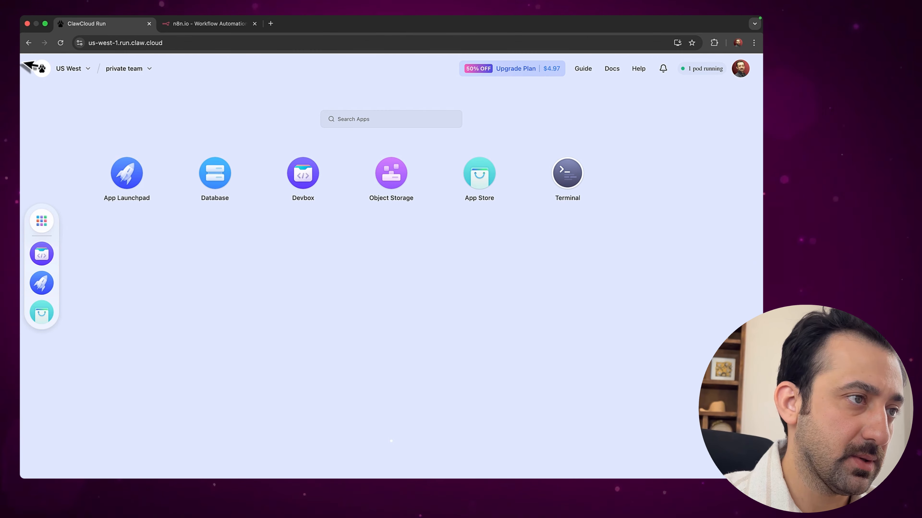
Check the availability zone list without changing it, reload the dashboard, and launch the n8n-bwjbtuxf app
{"action": "left_click", "coordinate": [88, 71]}
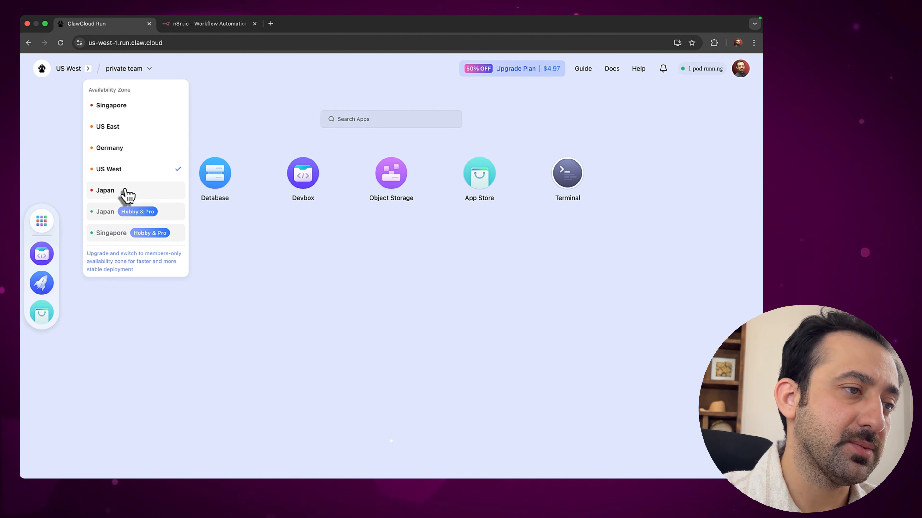
{"action": "left_click", "coordinate": [315, 319]}
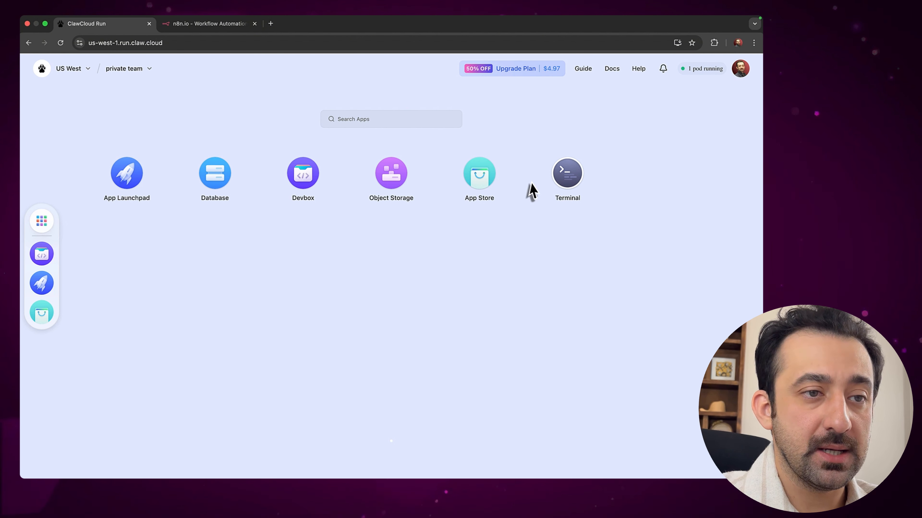
{"action": "key", "text": "super+r"}
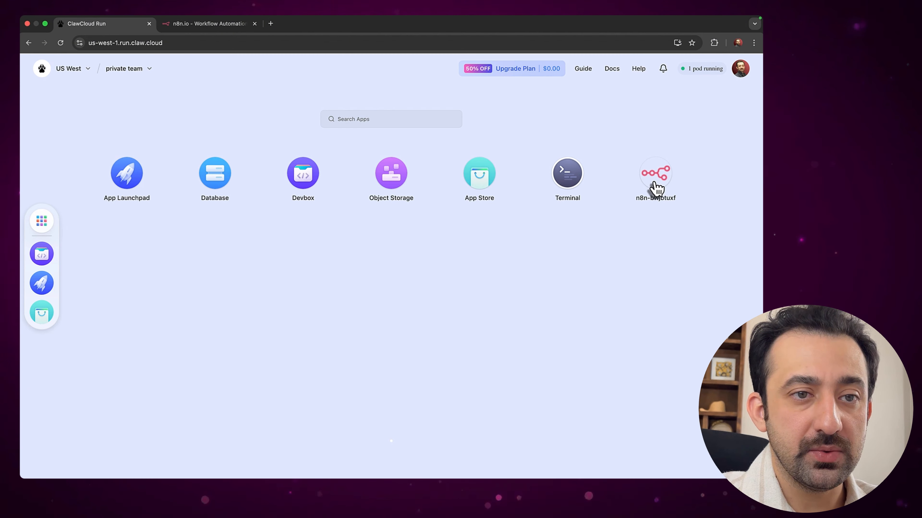
{"action": "left_click", "coordinate": [654, 187]}
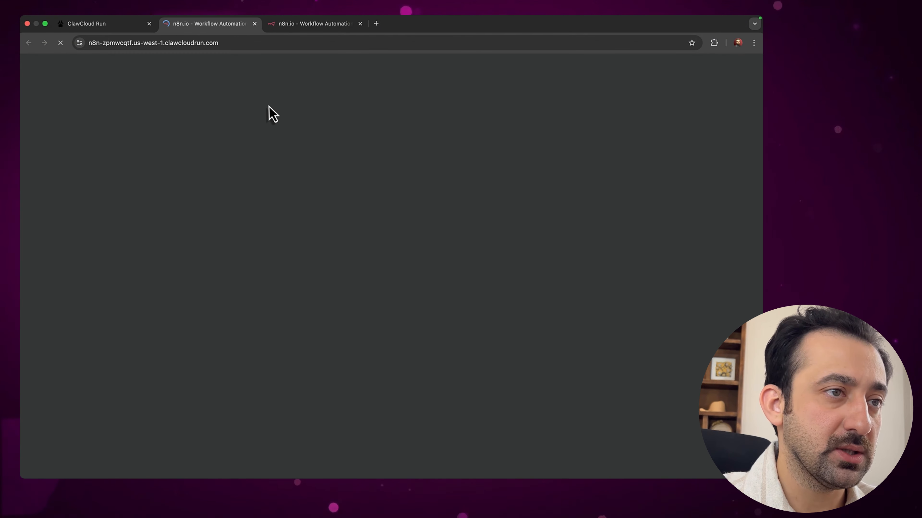
Close the duplicate tab and set up the n8n owner account with email, name and password
{"action": "left_click", "coordinate": [360, 23]}
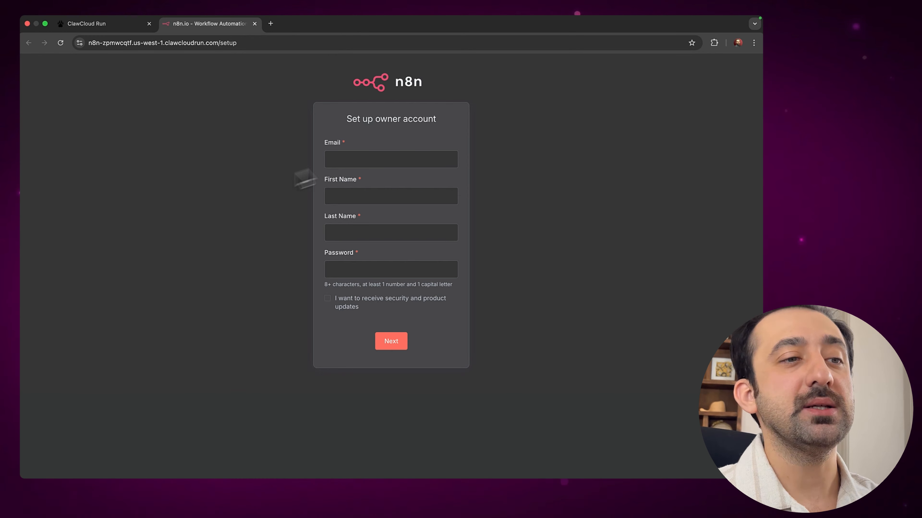
{"action": "left_click", "coordinate": [353, 163]}
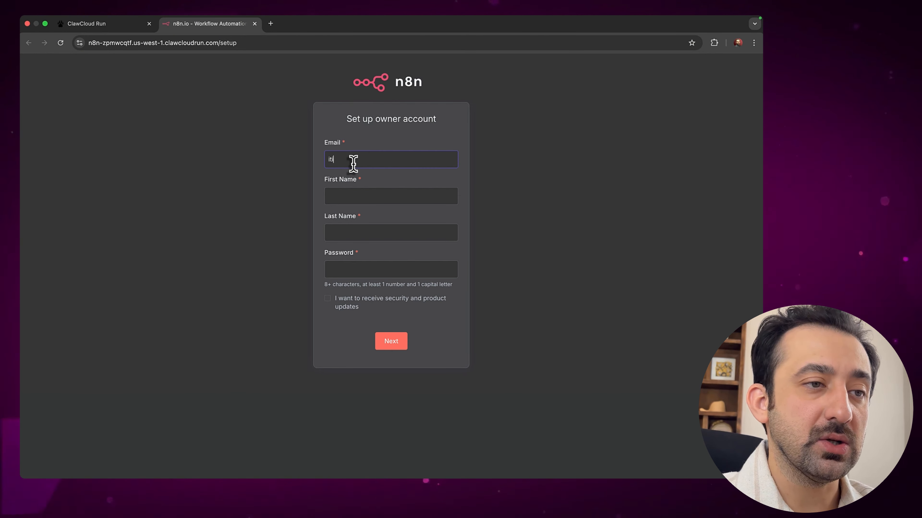
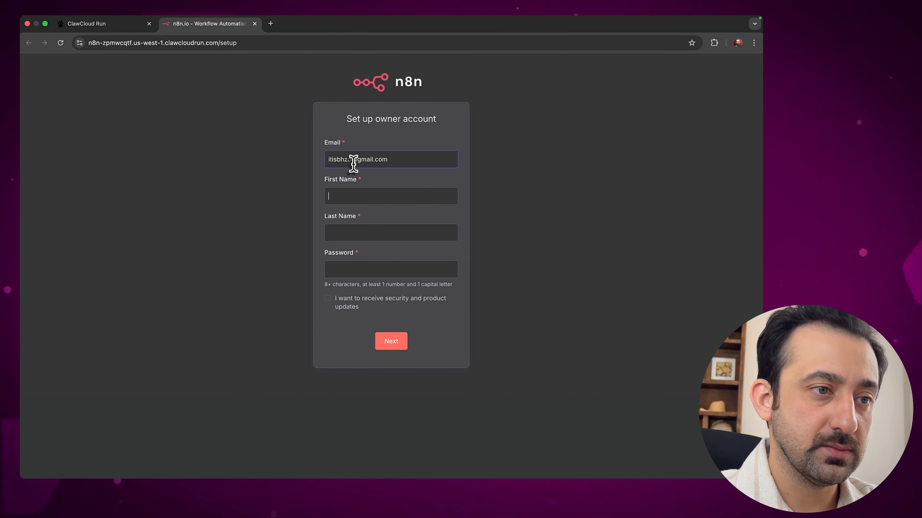
{"action": "key", "text": "Tab"}
{"action": "type", "text": "m"}
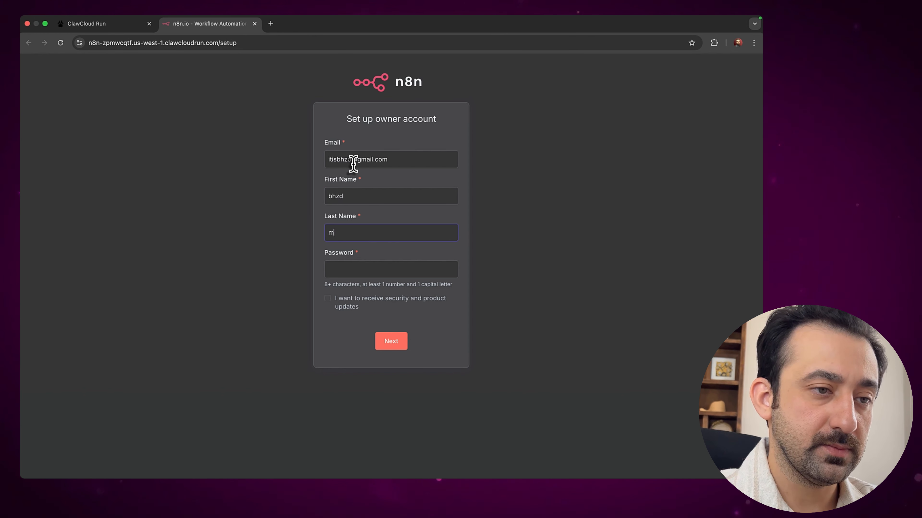
{"action": "key", "text": "Tab"}
{"action": "type", "text": "••••"}
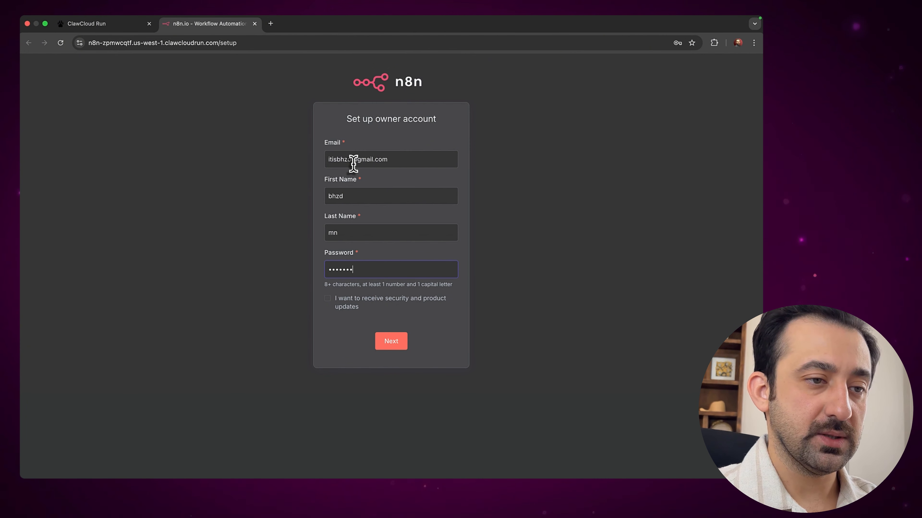
{"action": "type", "text": "•••••••••"}
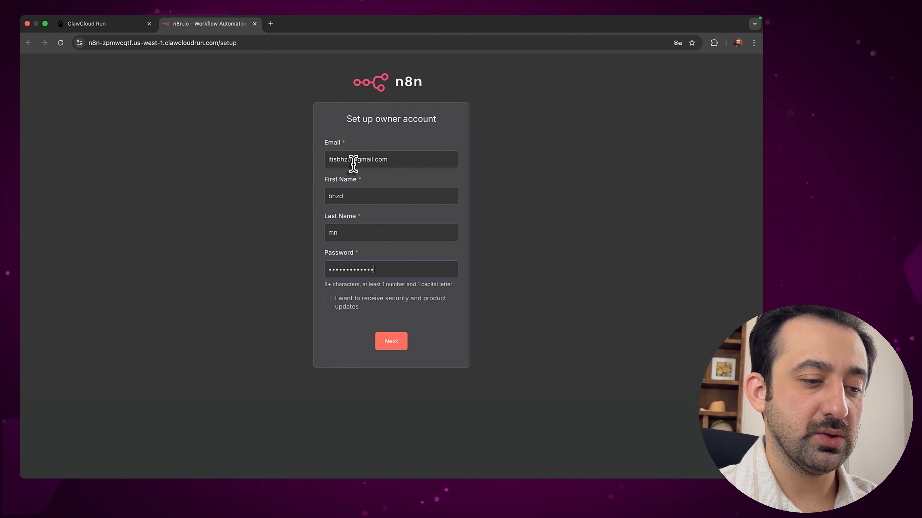
{"action": "type", "text": "•"}
{"action": "key", "text": "Return"}
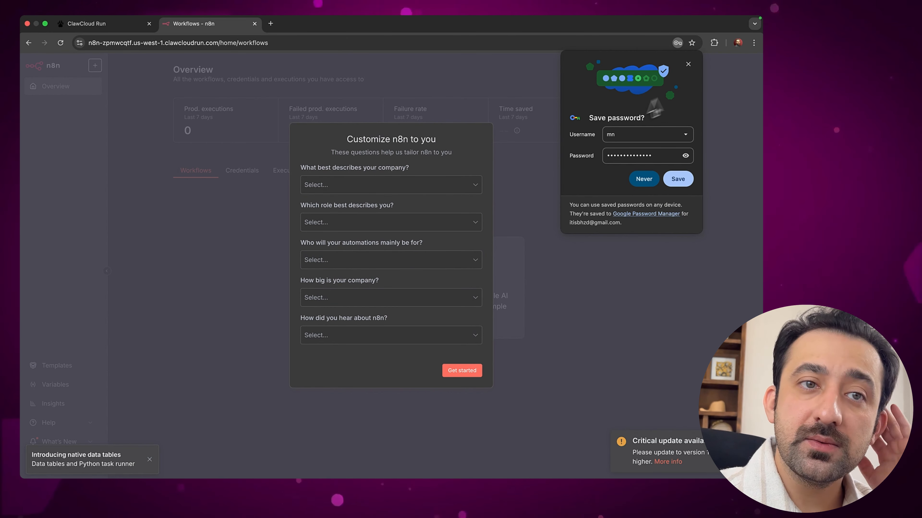
Dismiss the save-password prompt, skip the Customize n8n questions, and decline the free license offer
{"action": "left_click", "coordinate": [690, 66]}
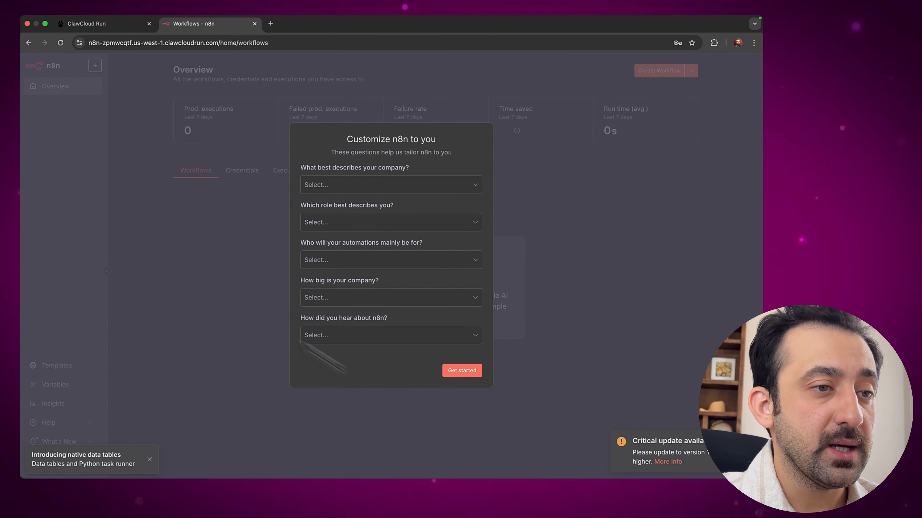
{"action": "left_click", "coordinate": [476, 374]}
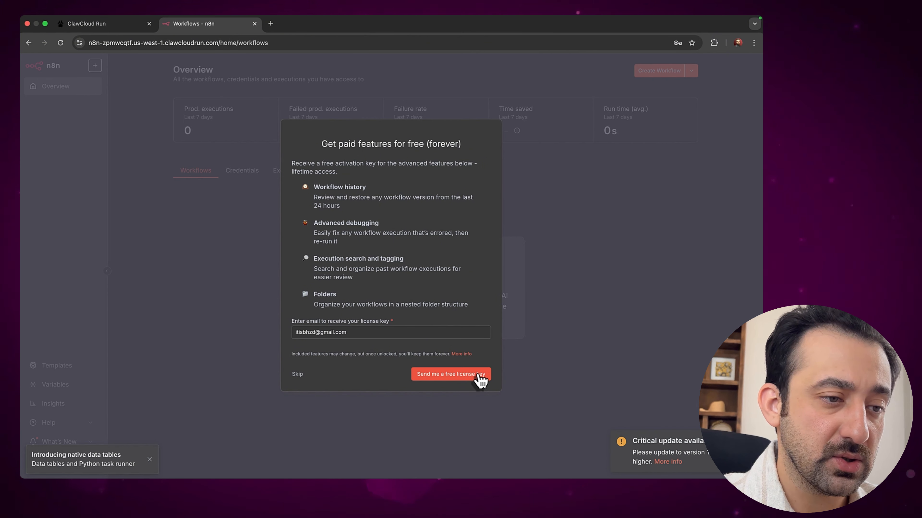
{"action": "left_click", "coordinate": [297, 374]}
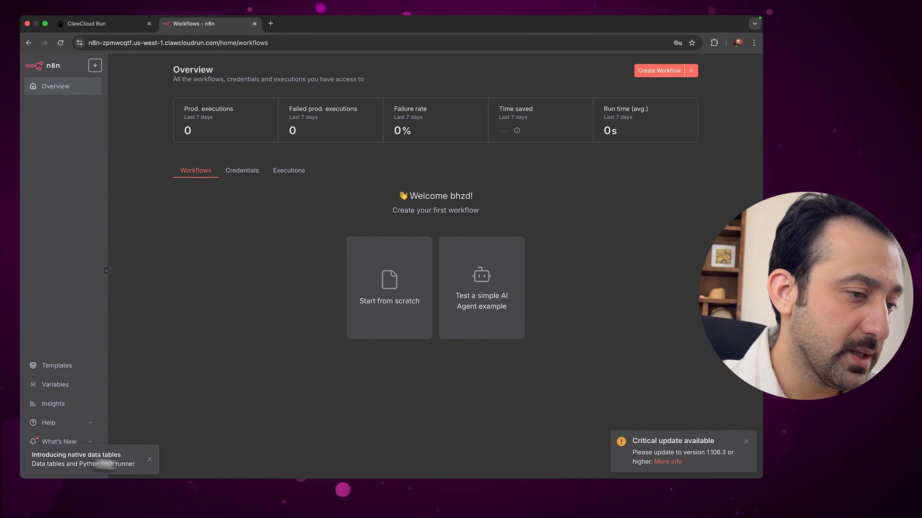
Dismiss the data tables notice and review the version history: 1.103.2, 11 versions behind
{"action": "left_click", "coordinate": [151, 463]}
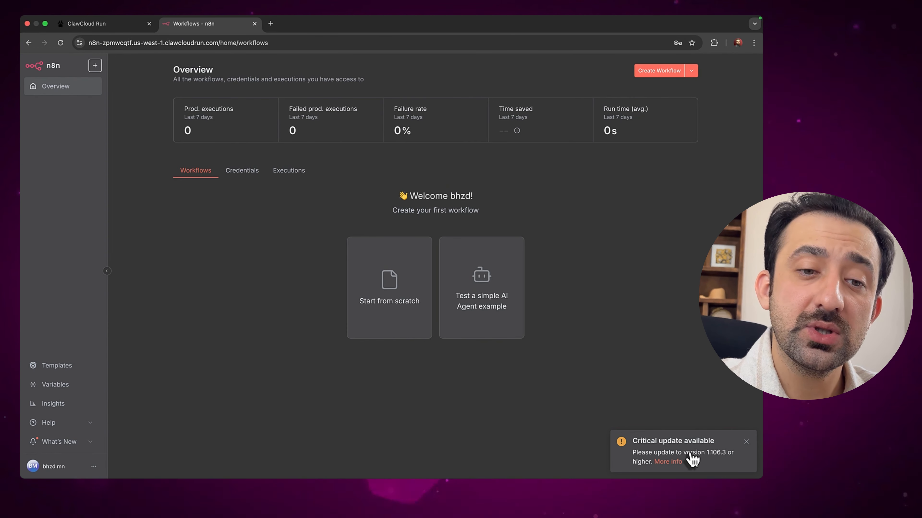
{"action": "left_click", "coordinate": [672, 459]}
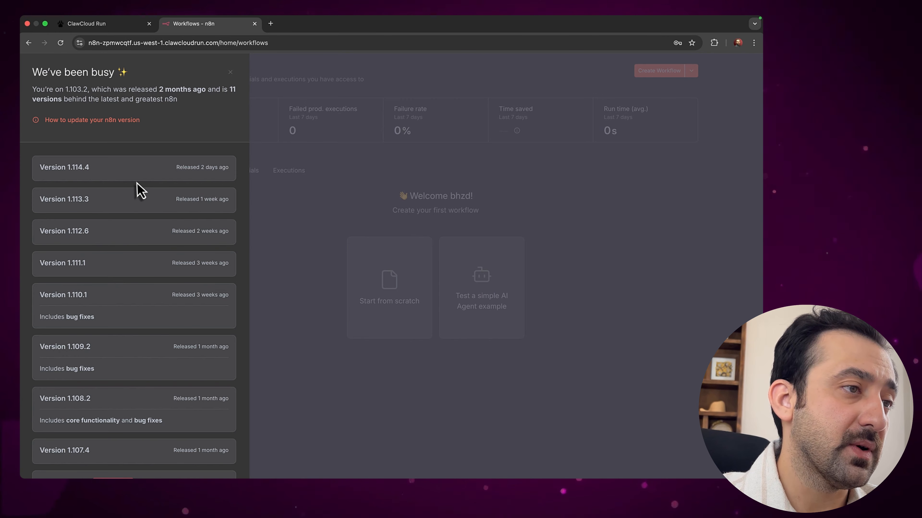
{"action": "scroll", "coordinate": [123, 305], "scroll_direction": "down", "scroll_amount": 5}
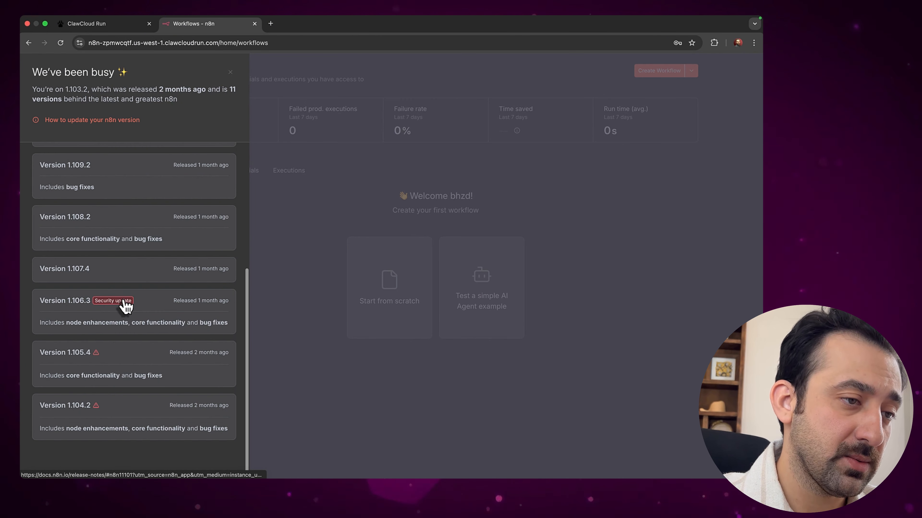
{"action": "scroll", "coordinate": [124, 305], "scroll_direction": "up", "scroll_amount": 5}
{"action": "left_click", "coordinate": [229, 73]}
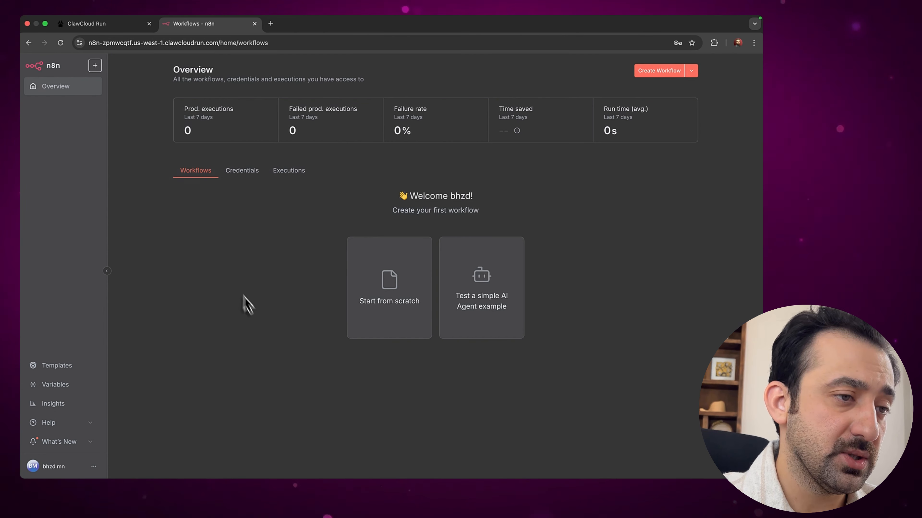
{"action": "left_click", "coordinate": [86, 446]}
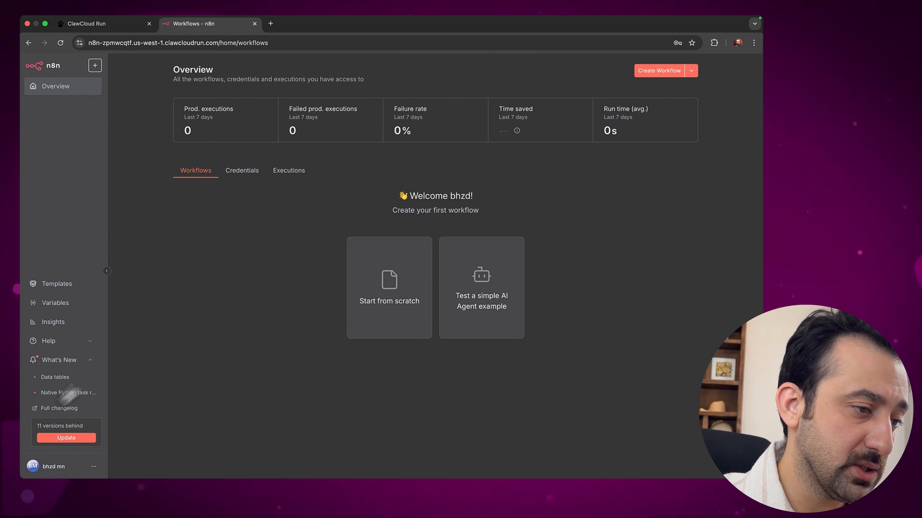
{"action": "left_click", "coordinate": [60, 438]}
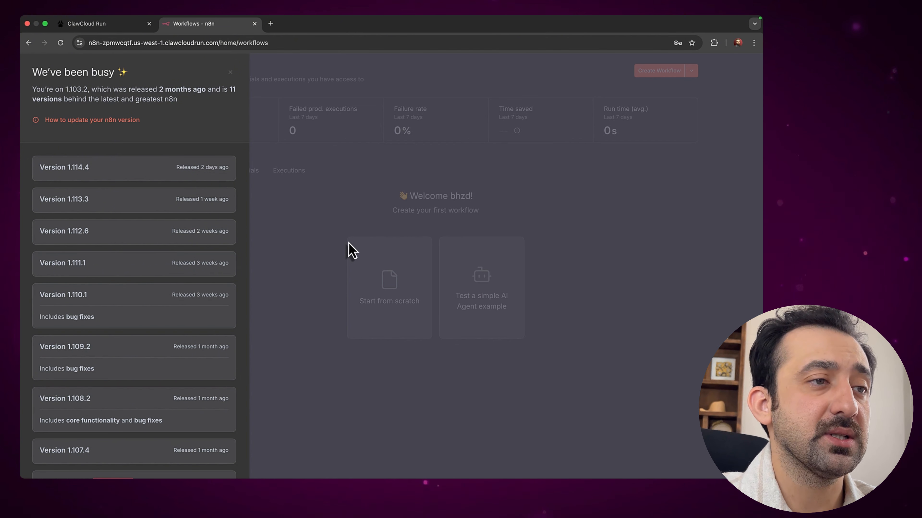
{"action": "left_click", "coordinate": [232, 74]}
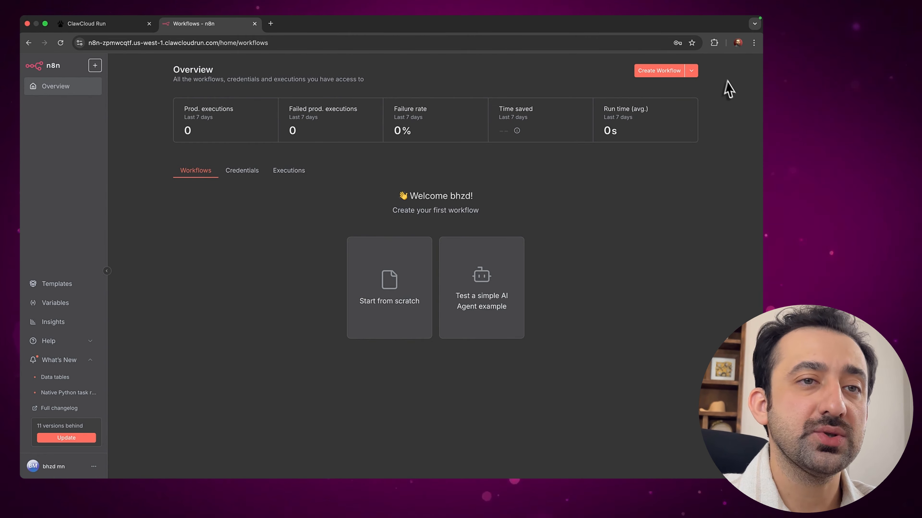
Create a new workflow with a Chat Trigger, move the node up-left, and open its test chat
{"action": "left_click", "coordinate": [659, 75]}
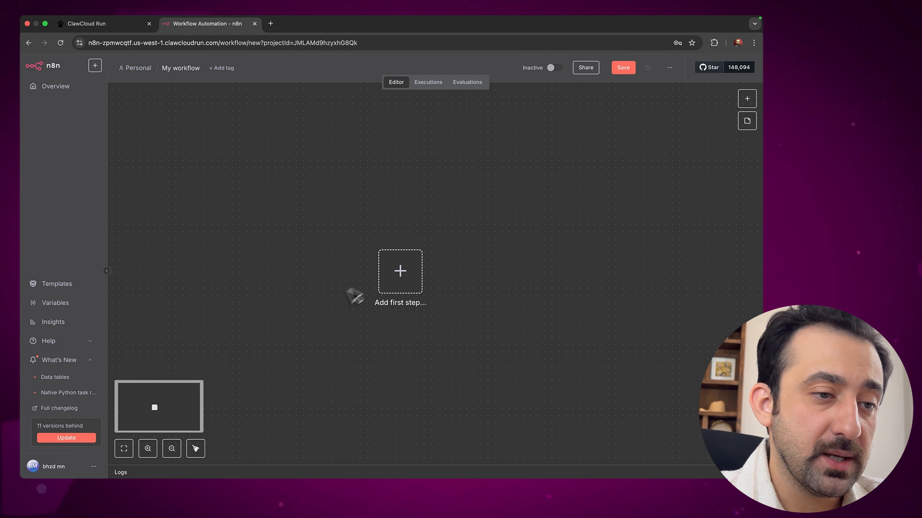
{"action": "left_click", "coordinate": [399, 283]}
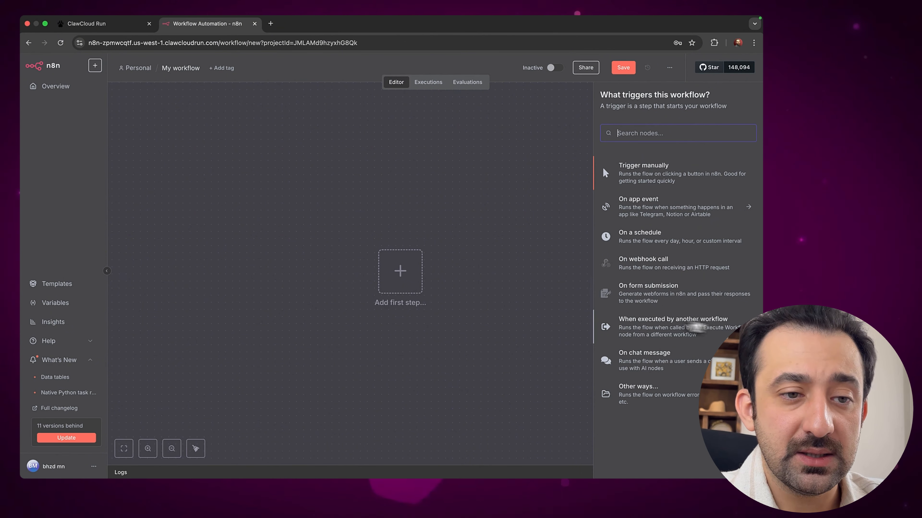
{"action": "type", "text": "chat"}
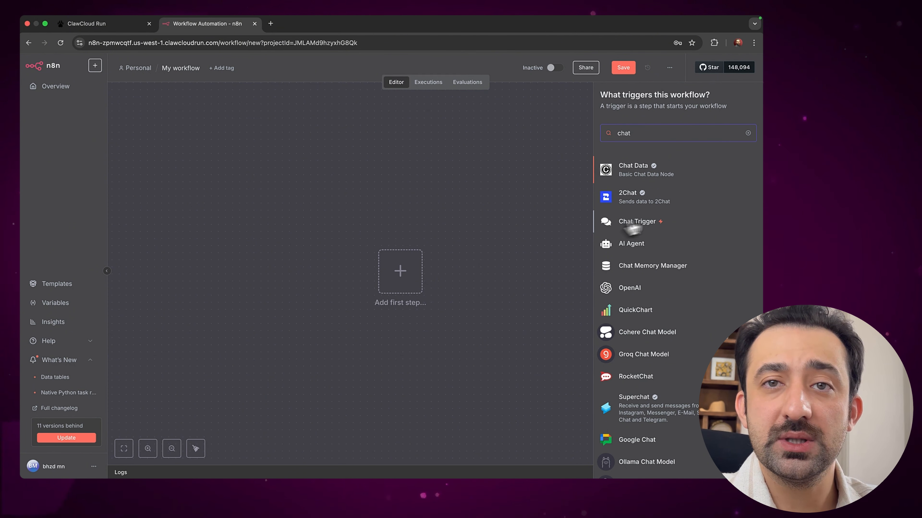
{"action": "left_click", "coordinate": [647, 224]}
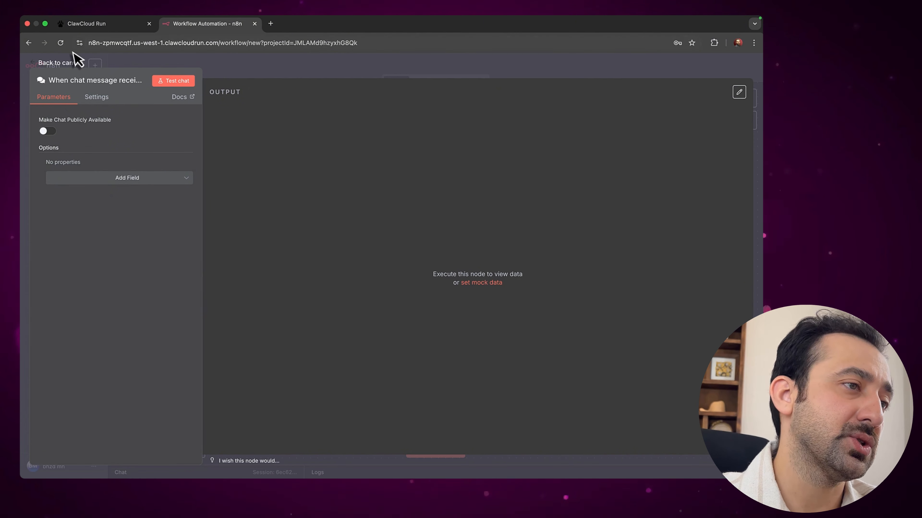
{"action": "left_click", "coordinate": [72, 62]}
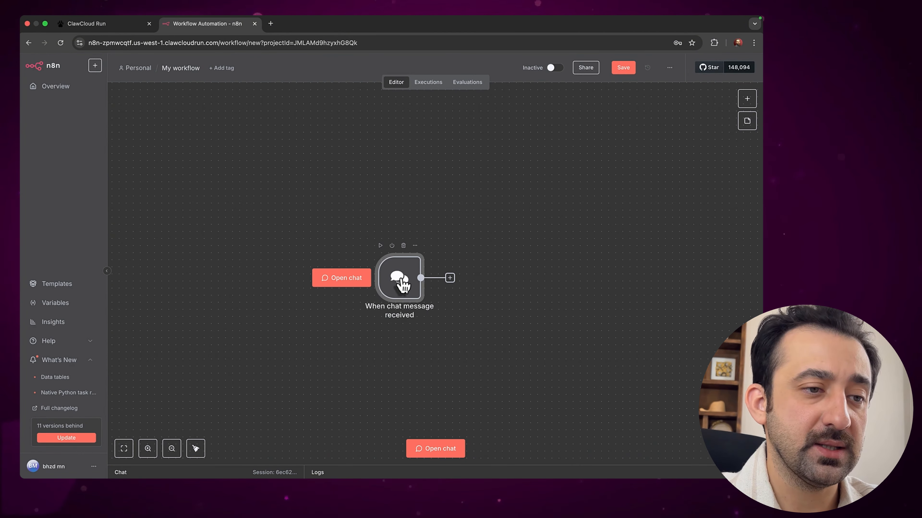
{"action": "left_click_drag", "start_coordinate": [410, 289], "coordinate": [304, 232]}
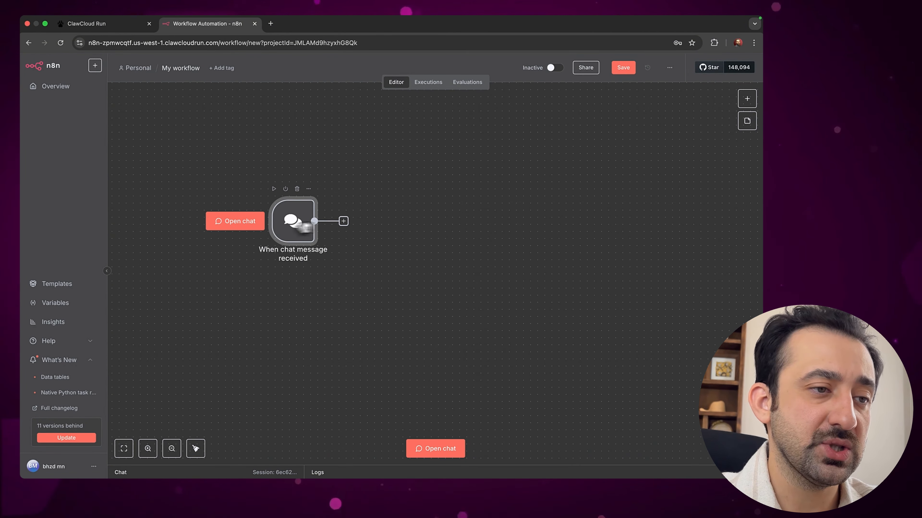
{"action": "left_click", "coordinate": [225, 223]}
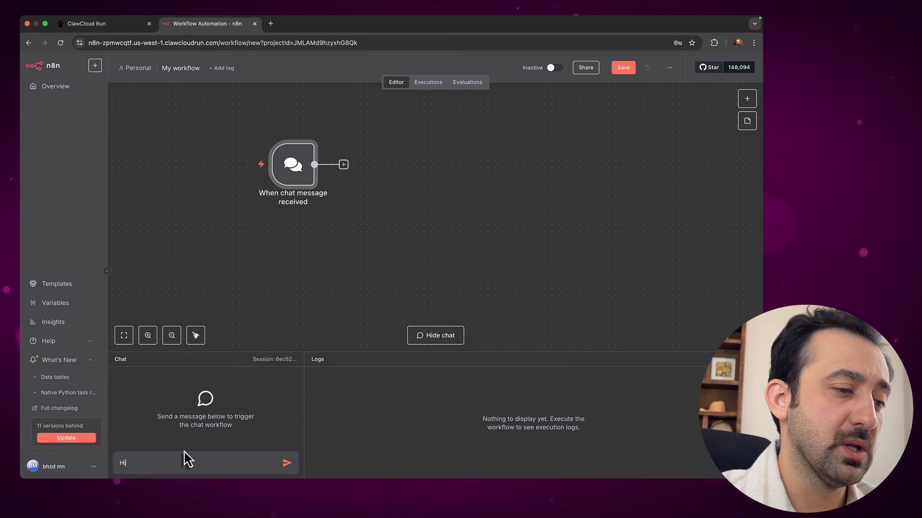
Send 'Hi' in the test chat to run the workflow, then open a new browser tab
{"action": "type", "text": "Hi"}
{"action": "key", "text": "Return"}
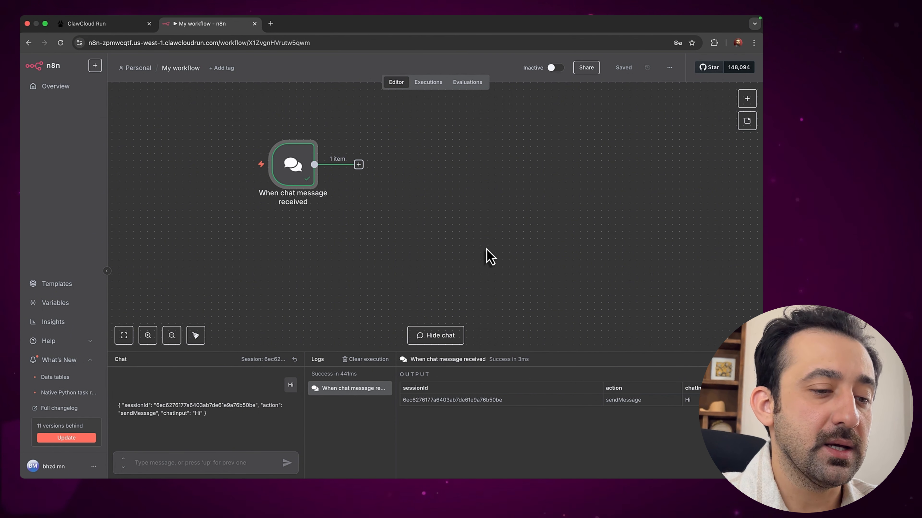
{"action": "key", "text": "super+t"}
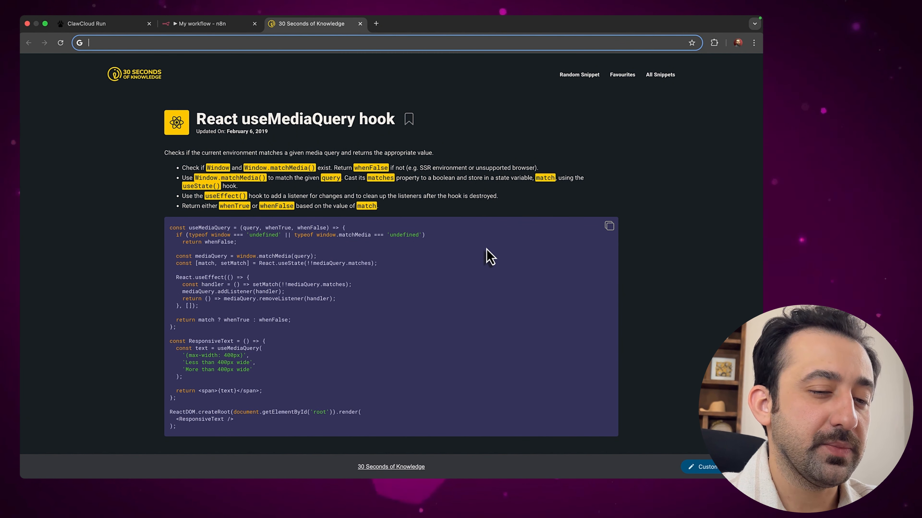
Go to the API keys page of the OpenAI Platform dashboard
{"action": "type", "text": "pla"}
{"action": "key", "text": "Return"}
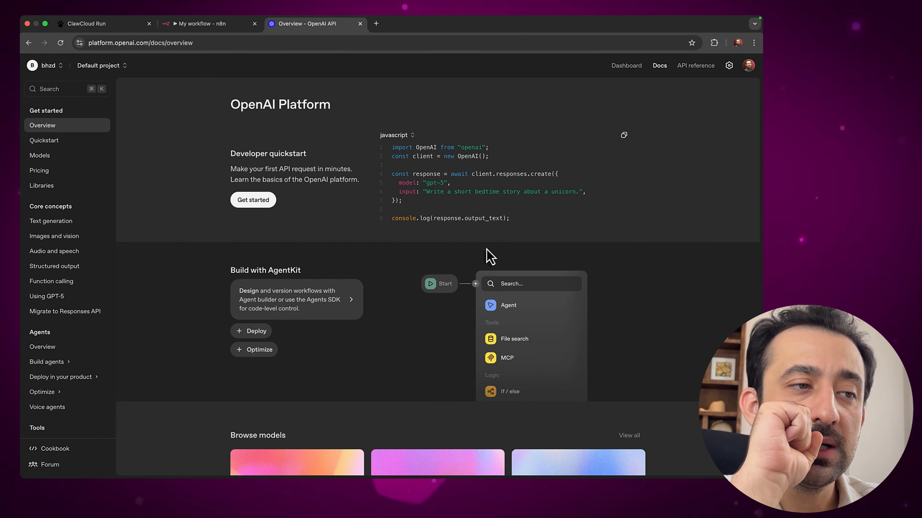
{"action": "left_click", "coordinate": [627, 68]}
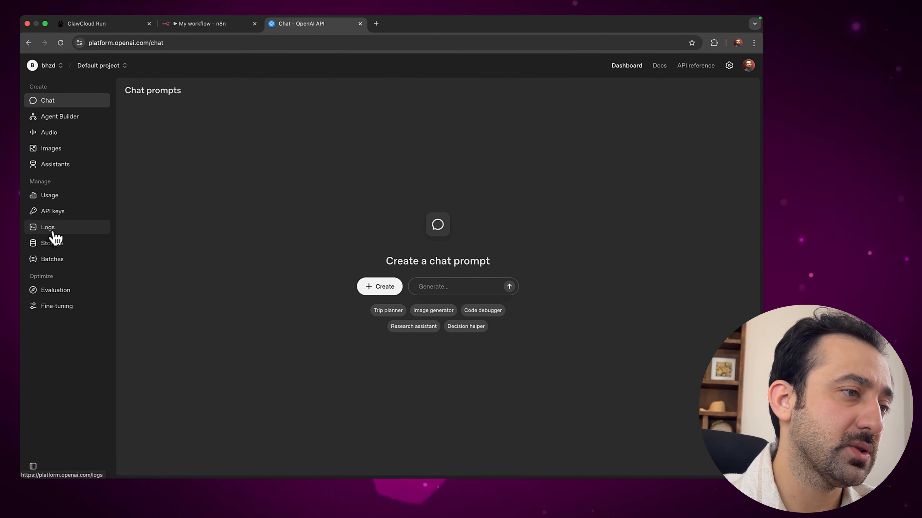
{"action": "left_click", "coordinate": [55, 217]}
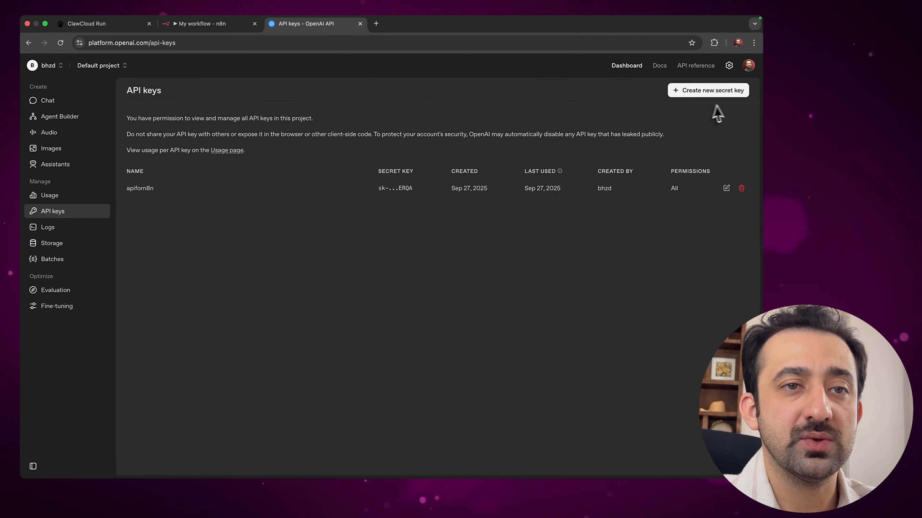
Create a secret key named 'n8n claw.cloud' and copy it
{"action": "left_click", "coordinate": [703, 93]}
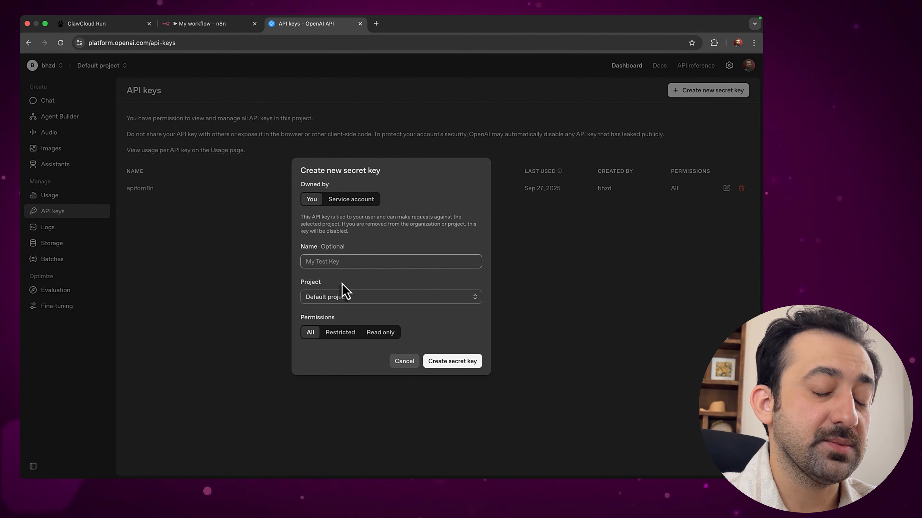
{"action": "type", "text": "n8n"}
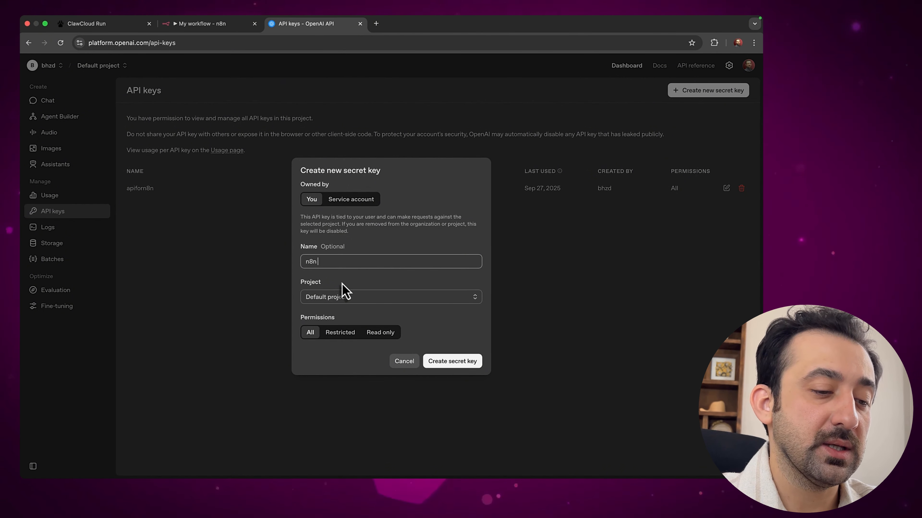
{"action": "type", "text": " cl"}
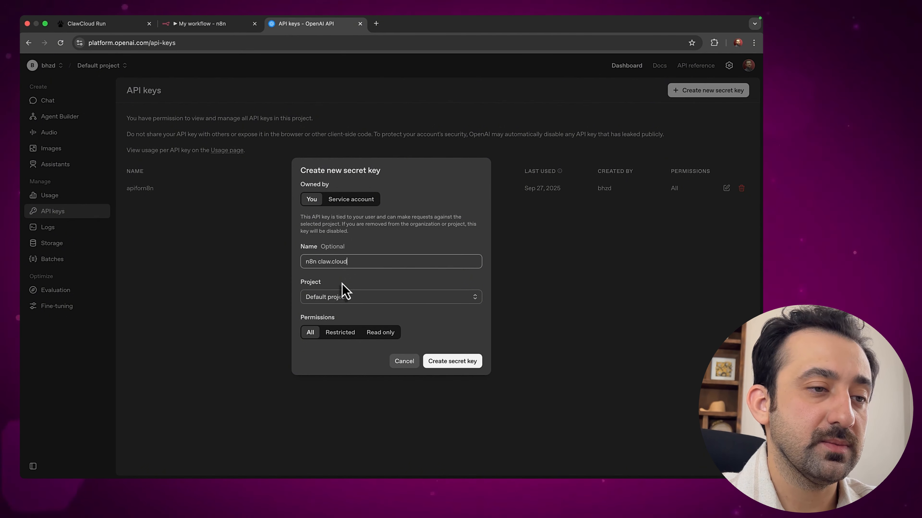
{"action": "type", "text": "aw.cloud"}
{"action": "left_click", "coordinate": [453, 361]}
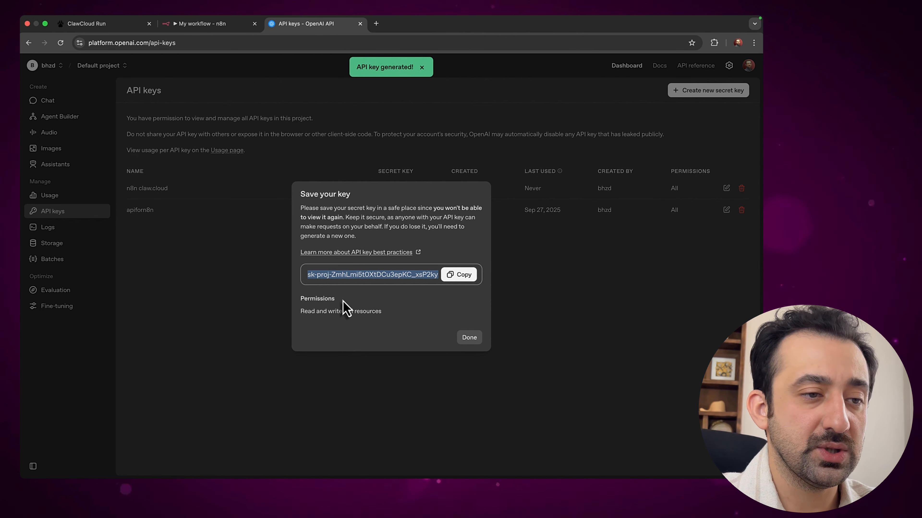
{"action": "left_click", "coordinate": [460, 277]}
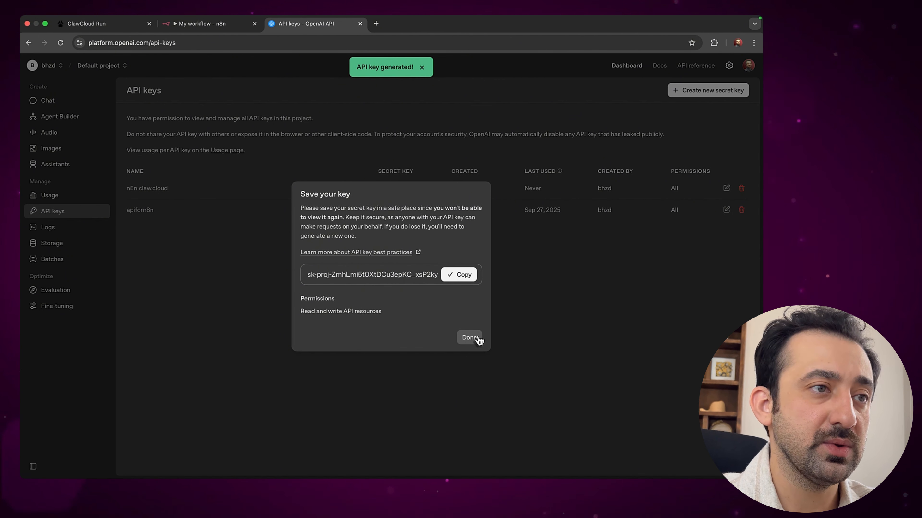
{"action": "left_click", "coordinate": [470, 338]}
Back in n8n, add an AI Agent step after the chat trigger
{"action": "left_click", "coordinate": [189, 26]}
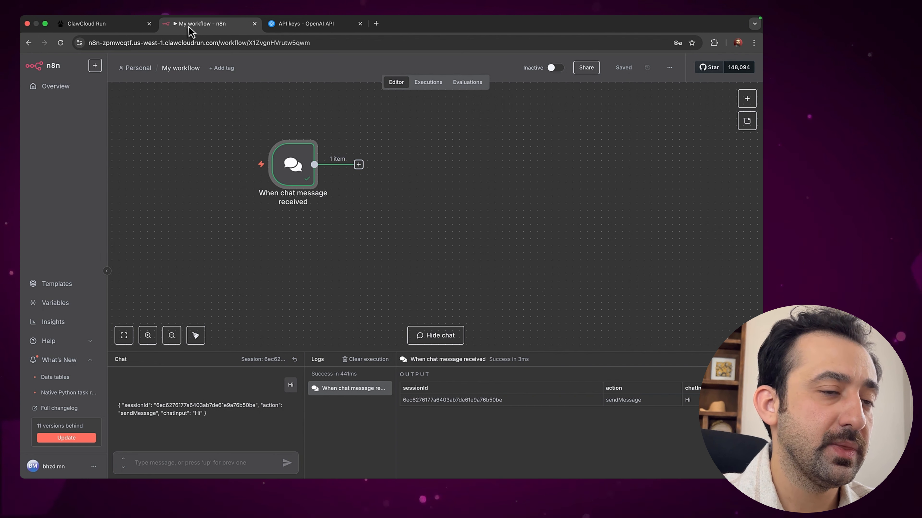
{"action": "left_click", "coordinate": [358, 165]}
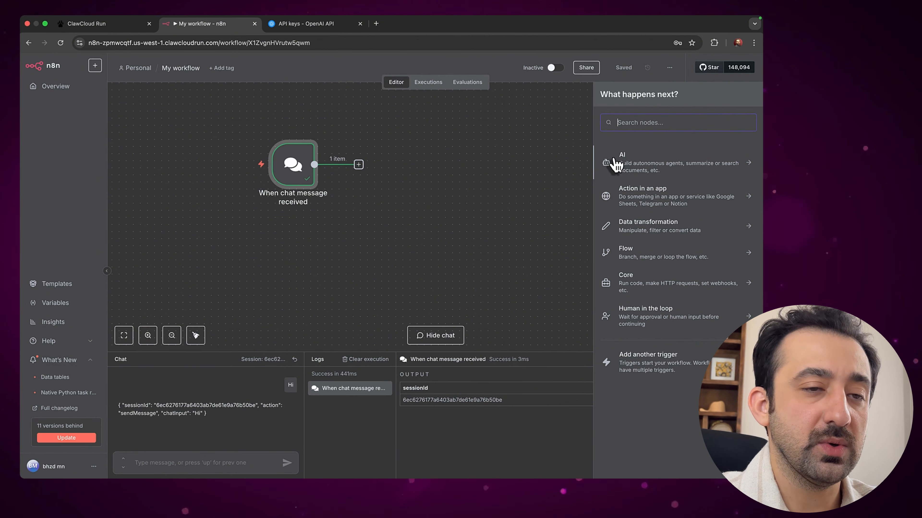
{"action": "type", "text": "ope"}
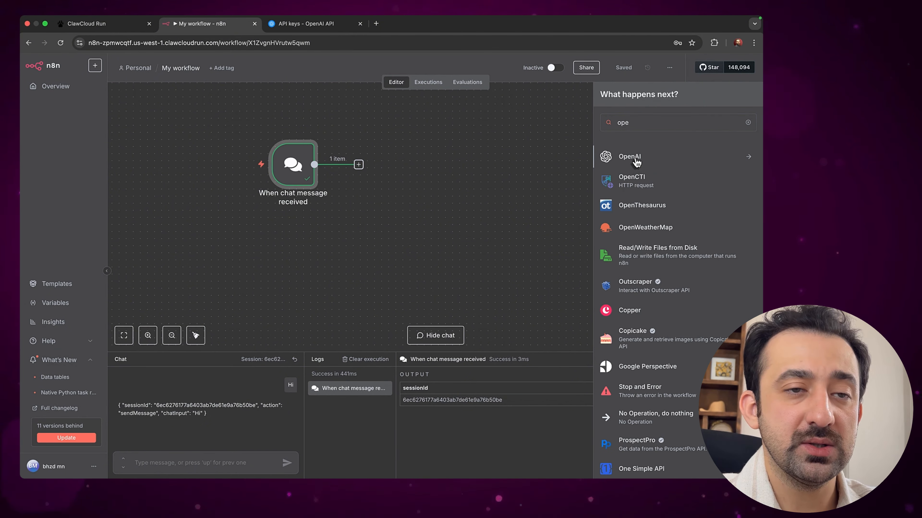
{"action": "left_click", "coordinate": [636, 162]}
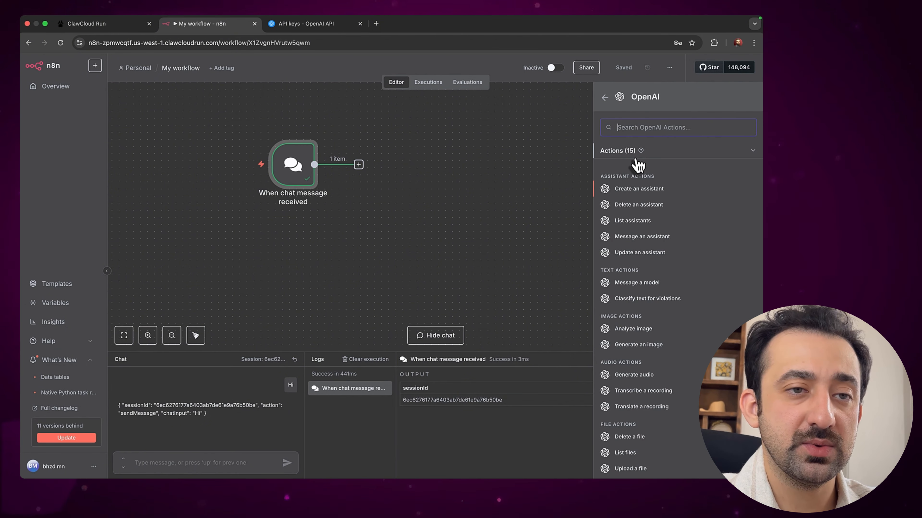
{"action": "left_click", "coordinate": [605, 98]}
{"action": "key", "text": "BackSpace"}
{"action": "key", "text": "BackSpace"}
{"action": "key", "text": "BackSpace"}
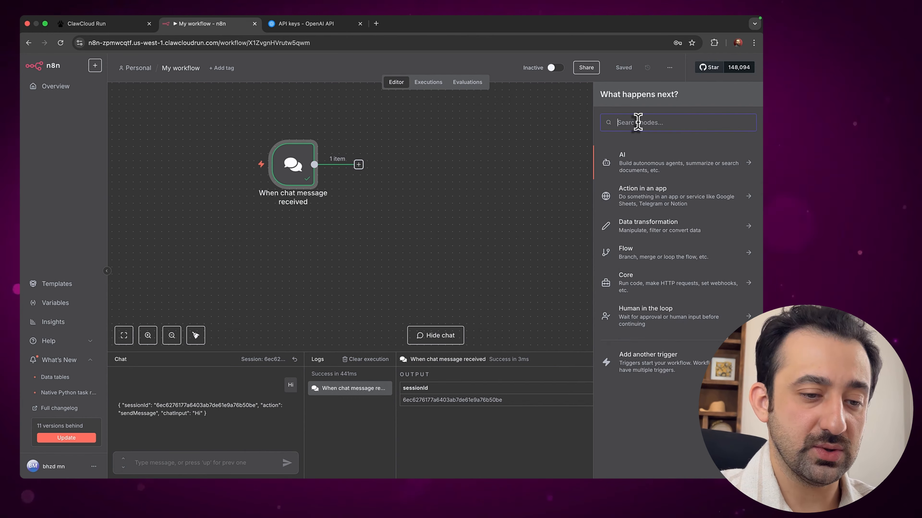
{"action": "type", "text": "ai"}
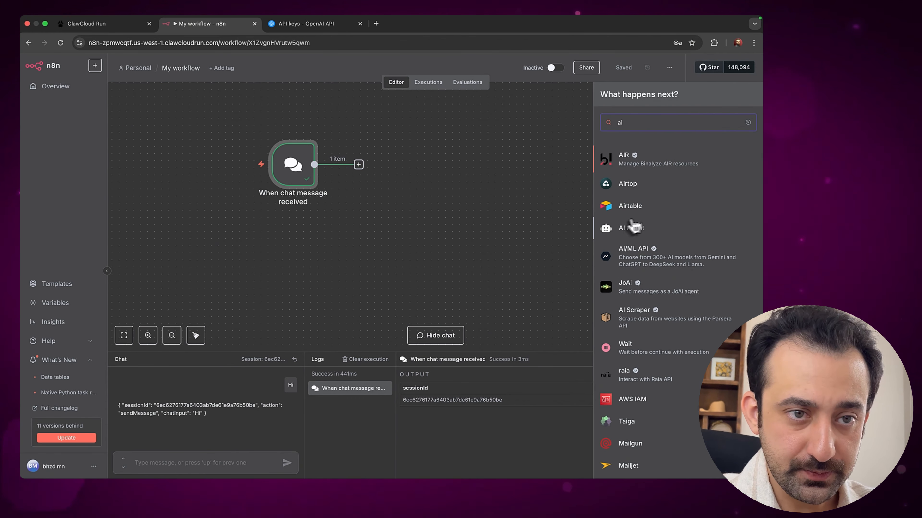
{"action": "left_click", "coordinate": [631, 229]}
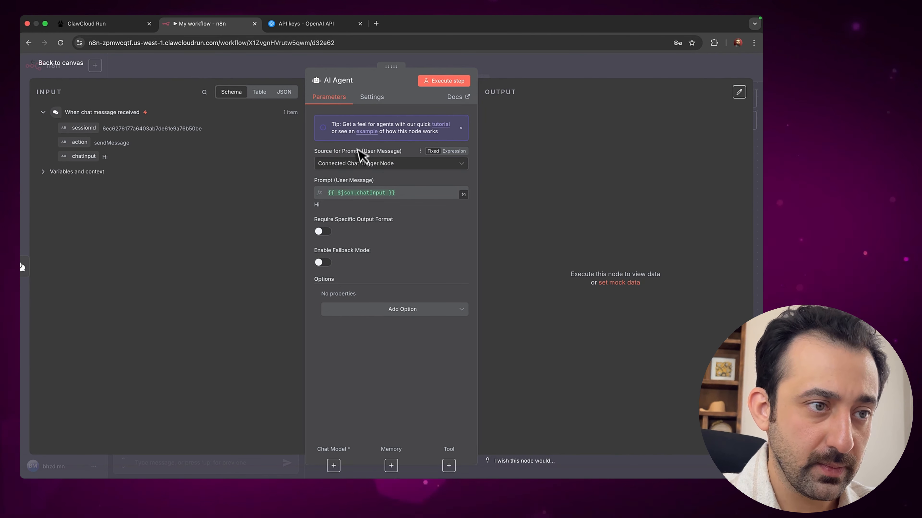
{"action": "left_click", "coordinate": [47, 65]}
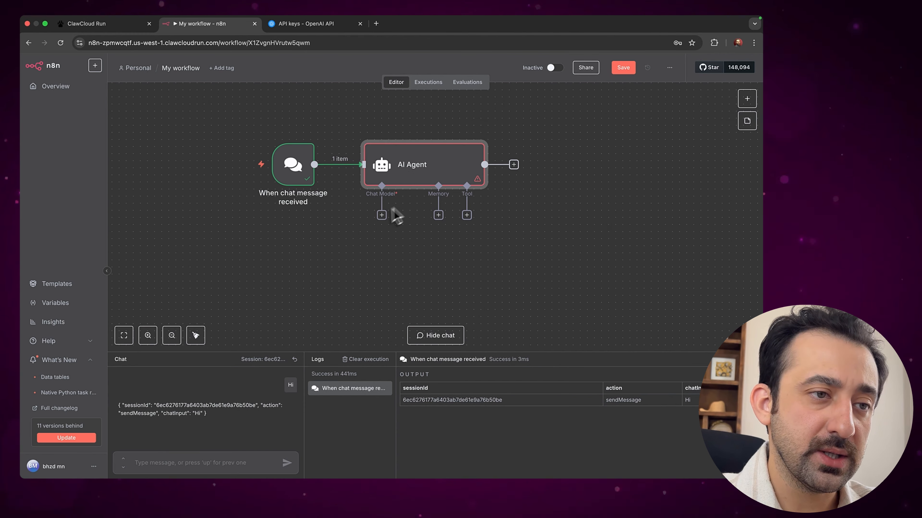
Attach an OpenAI Chat Model to the agent with a new credential using the pasted API key
{"action": "left_click", "coordinate": [384, 216]}
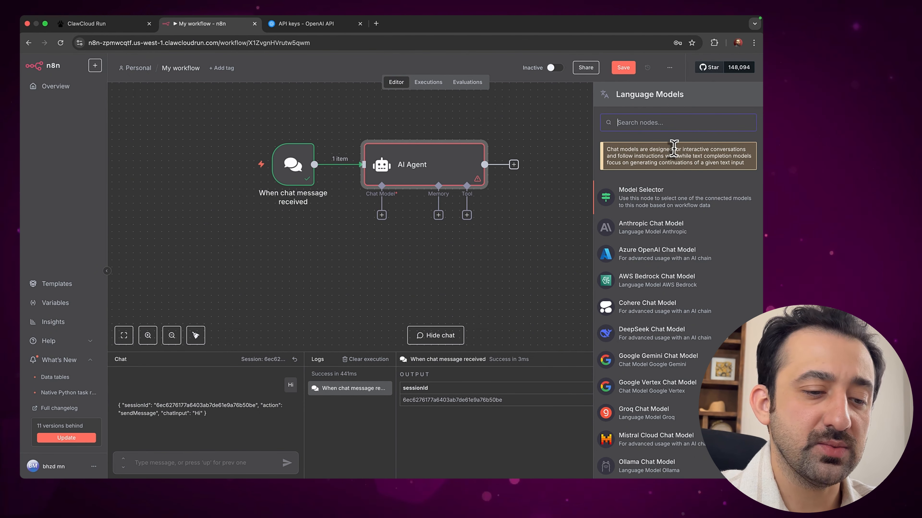
{"action": "type", "text": "openai"}
{"action": "left_click", "coordinate": [664, 171]}
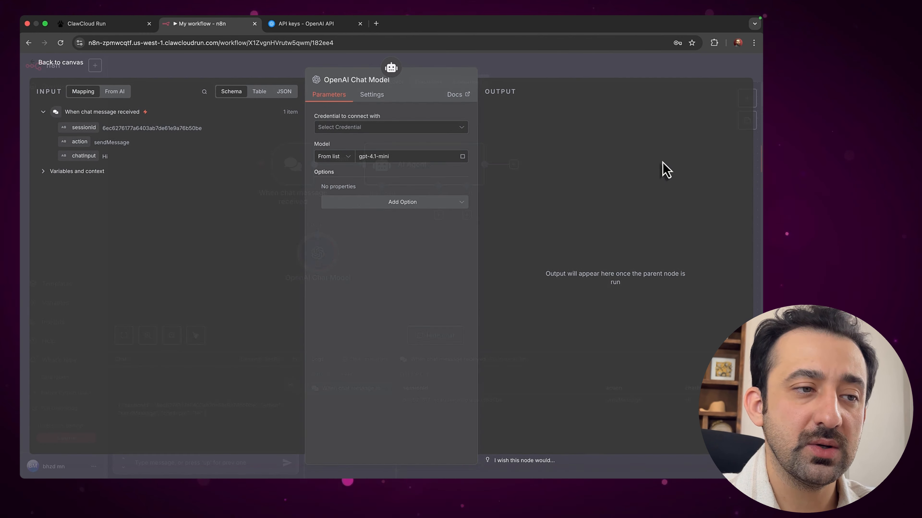
{"action": "left_click", "coordinate": [349, 128]}
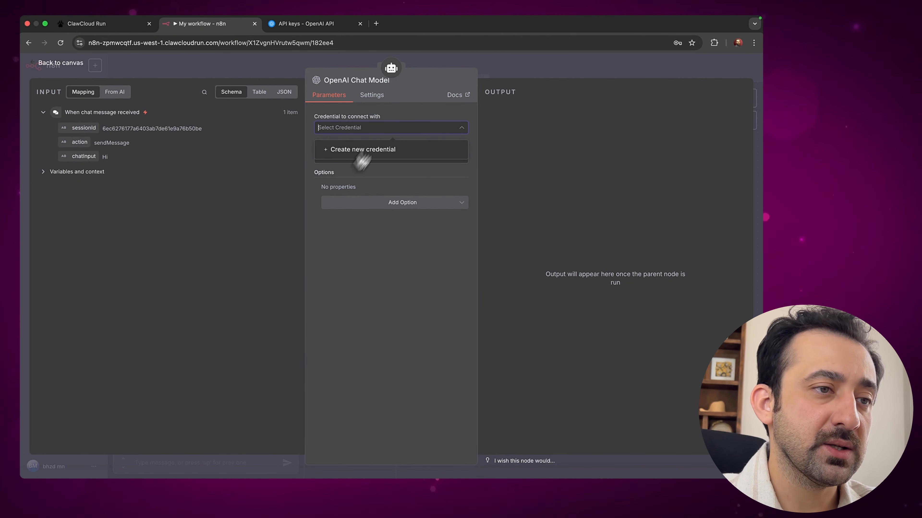
{"action": "left_click", "coordinate": [365, 151]}
{"action": "left_click", "coordinate": [282, 187]}
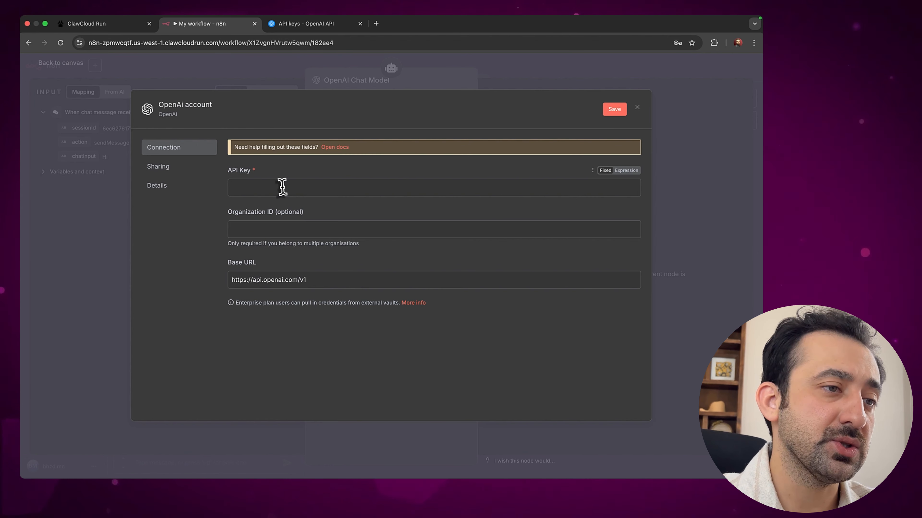
{"action": "key", "text": "super+v"}
{"action": "left_click", "coordinate": [614, 111]}
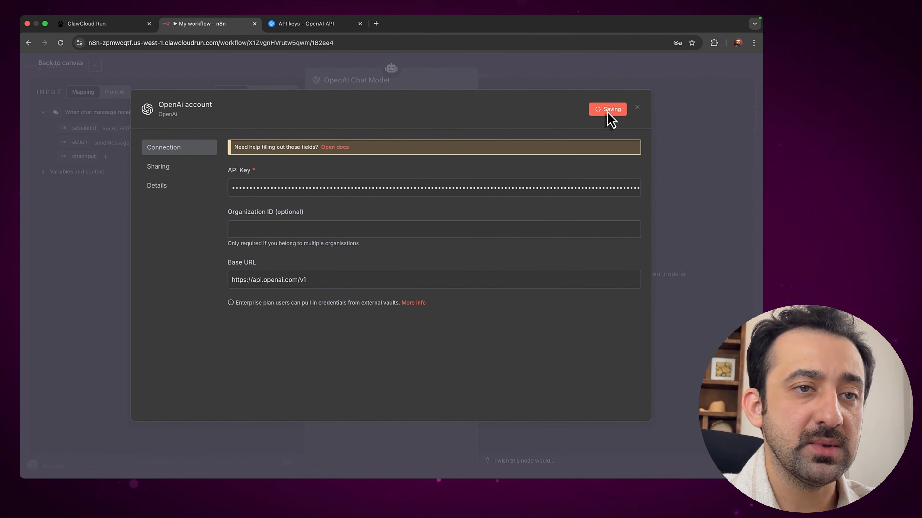
Close the credential dialog and browser prompt, return to the canvas, and save the workflow
{"action": "left_click", "coordinate": [637, 107]}
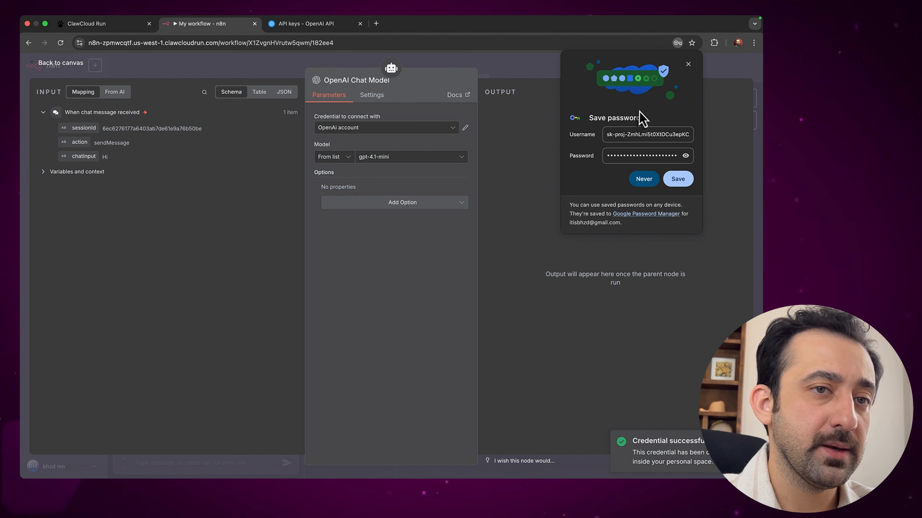
{"action": "left_click", "coordinate": [688, 64]}
{"action": "left_click", "coordinate": [51, 69]}
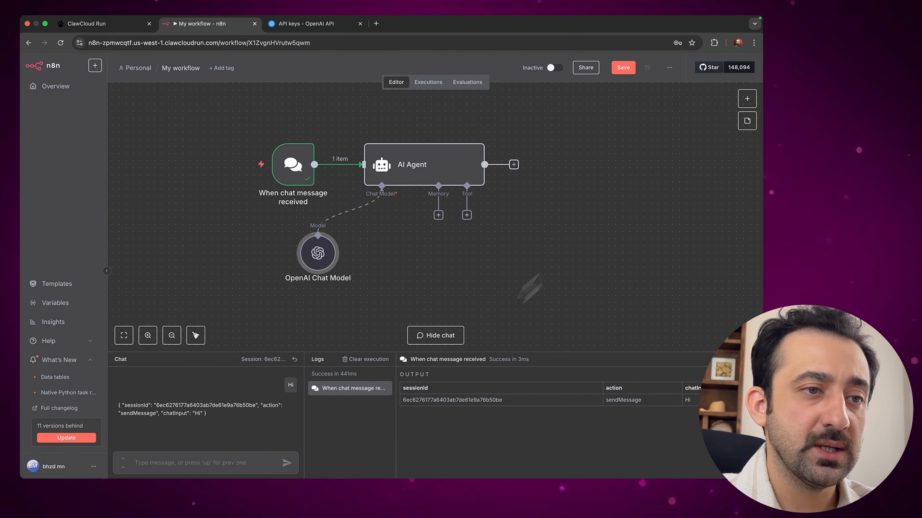
{"action": "left_click", "coordinate": [624, 69]}
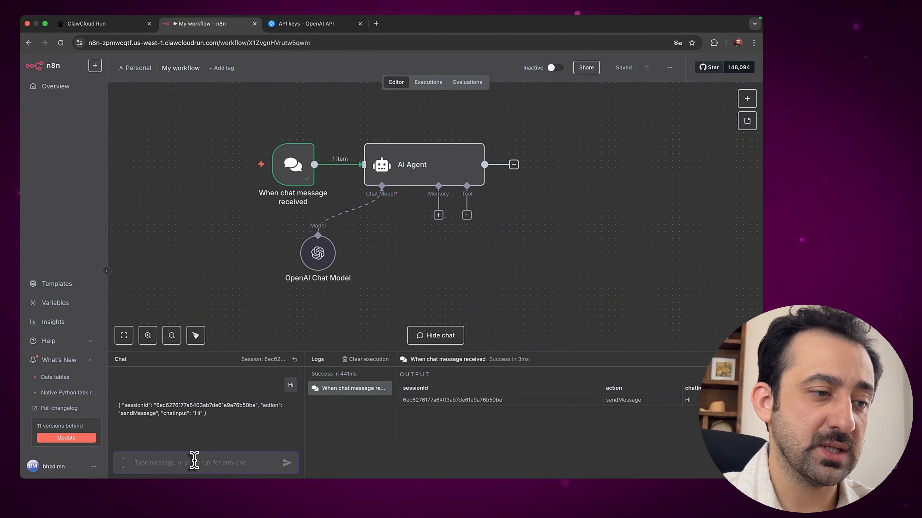
Send 'Hi' in the test chat and get the AI Agent's 'Hello! How can I assist you today?' reply
{"action": "type", "text": "Hi"}
{"action": "key", "text": "Return"}
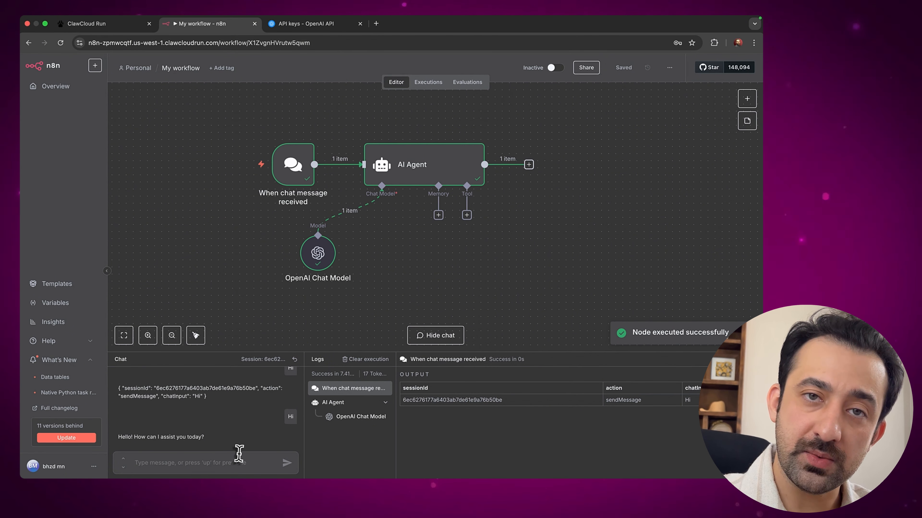
Go to the n8n workflows overview, close the OpenAI API keys tab, and return to ClawCloud Run
{"action": "left_click", "coordinate": [73, 95]}
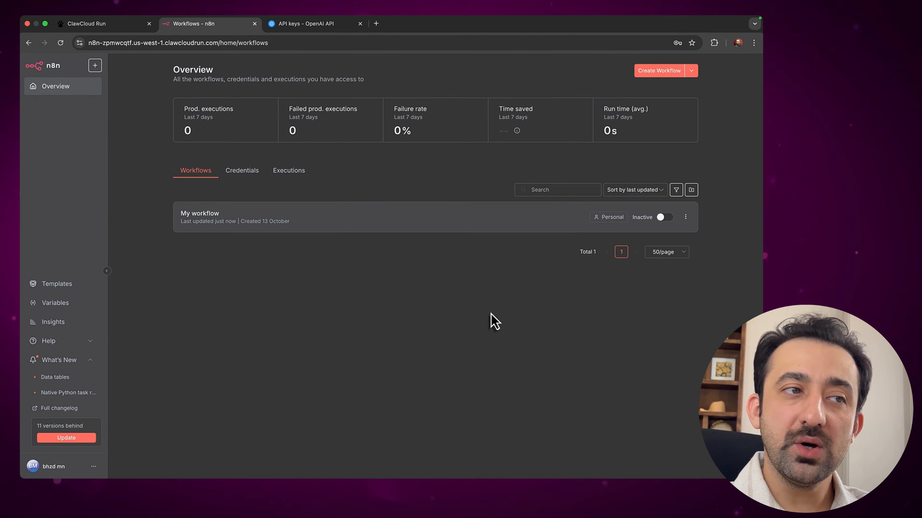
{"action": "left_click", "coordinate": [346, 26]}
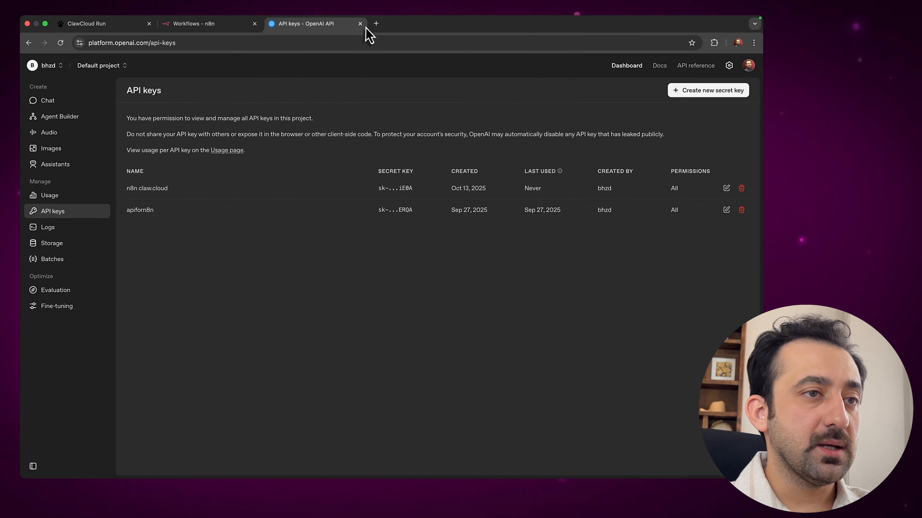
{"action": "left_click", "coordinate": [360, 24]}
{"action": "left_click", "coordinate": [115, 25]}
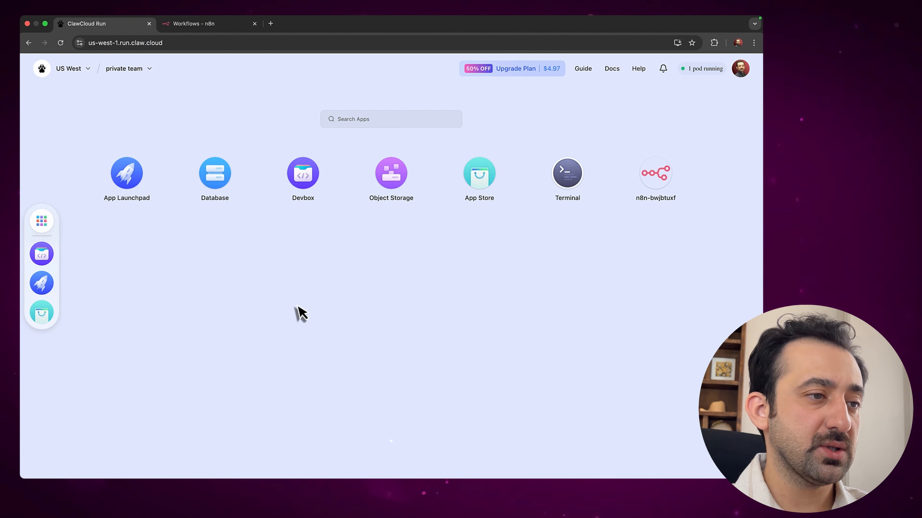
Open the Update Application form for n8n-bwjbtuxf, showing n8nio/n8n:stable at 0.5 CPU and 1 G memory
{"action": "left_click", "coordinate": [123, 185]}
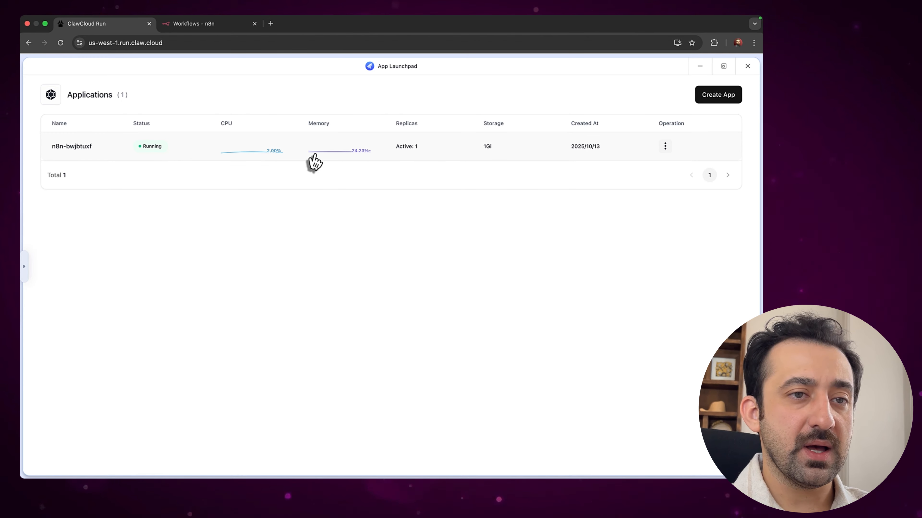
{"action": "left_click", "coordinate": [90, 149]}
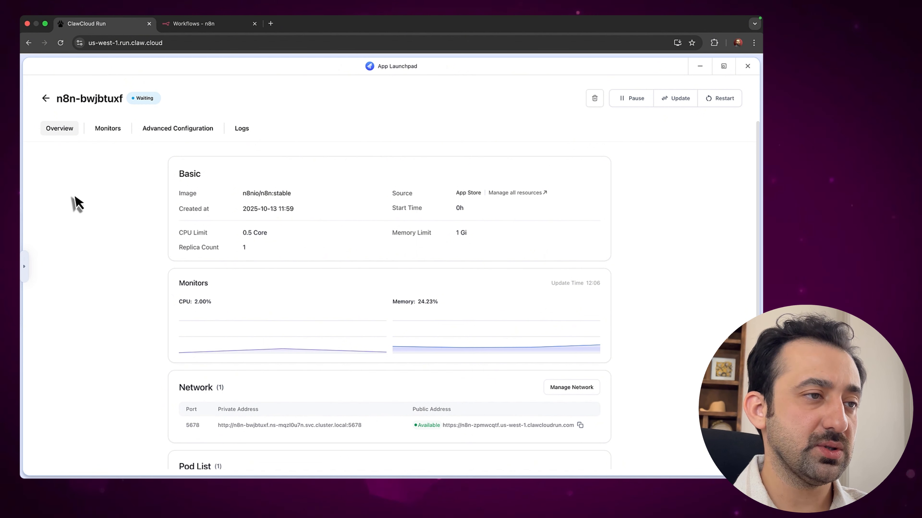
{"action": "scroll", "coordinate": [435, 312], "scroll_direction": "down", "scroll_amount": 2}
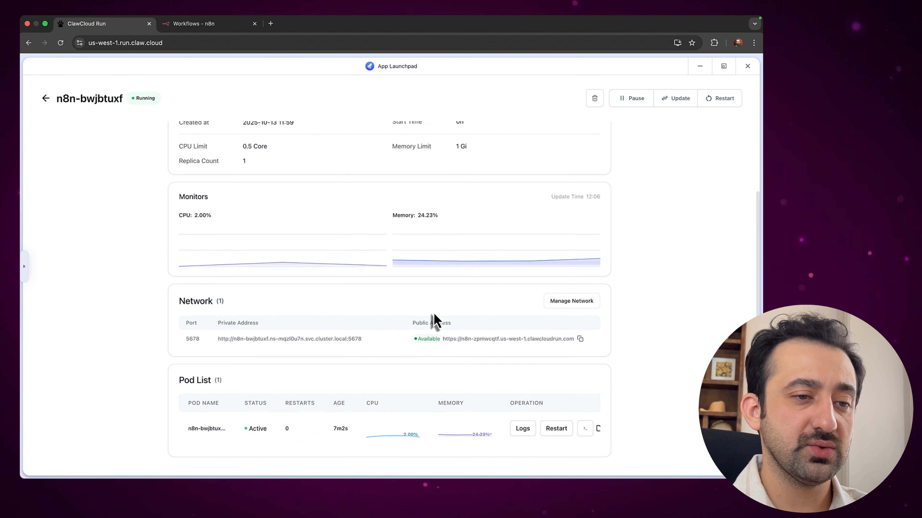
{"action": "scroll", "coordinate": [433, 319], "scroll_direction": "up", "scroll_amount": 2}
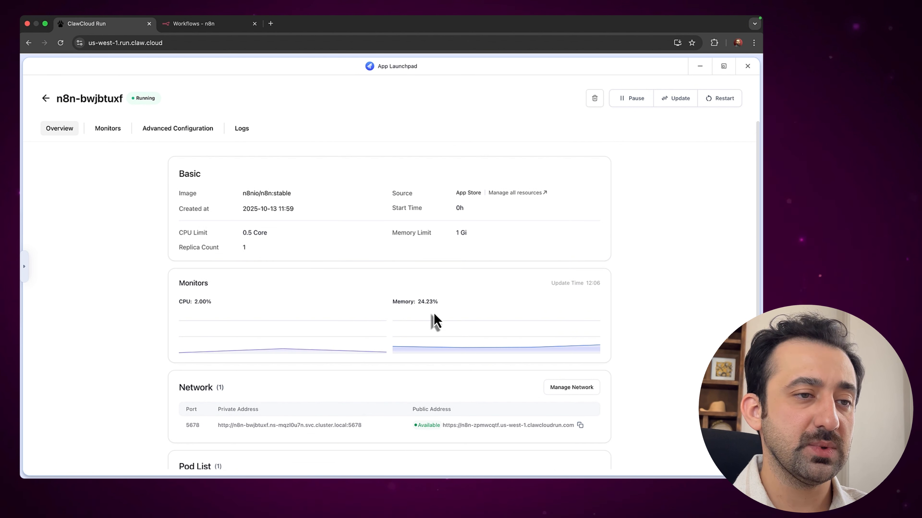
{"action": "left_click", "coordinate": [173, 133]}
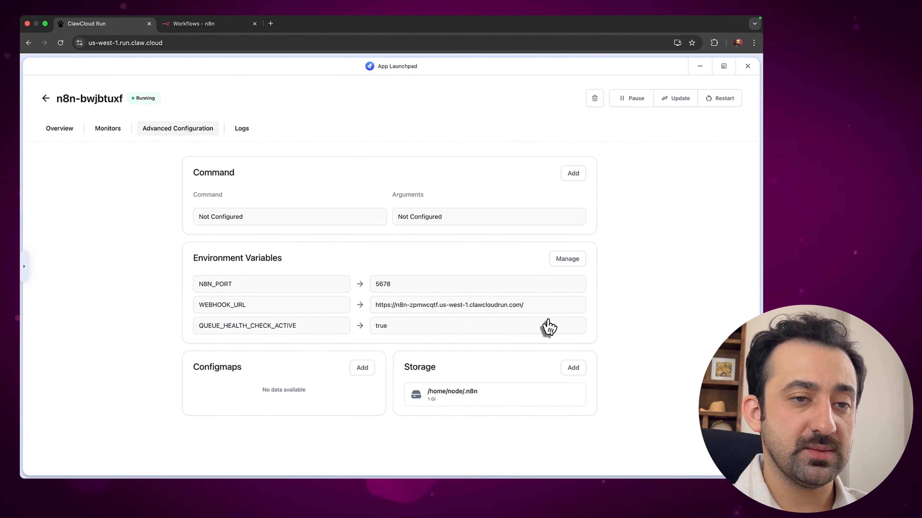
{"action": "left_click", "coordinate": [568, 260]}
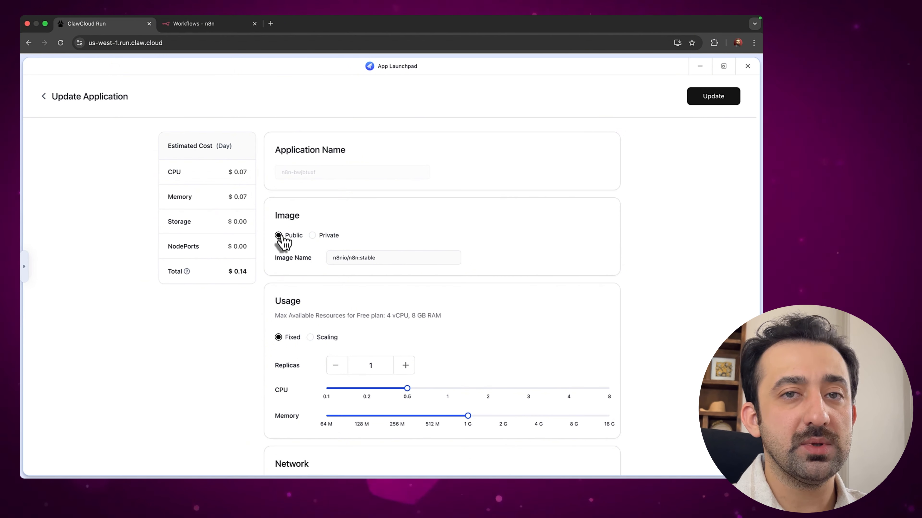
{"action": "left_click", "coordinate": [381, 258]}
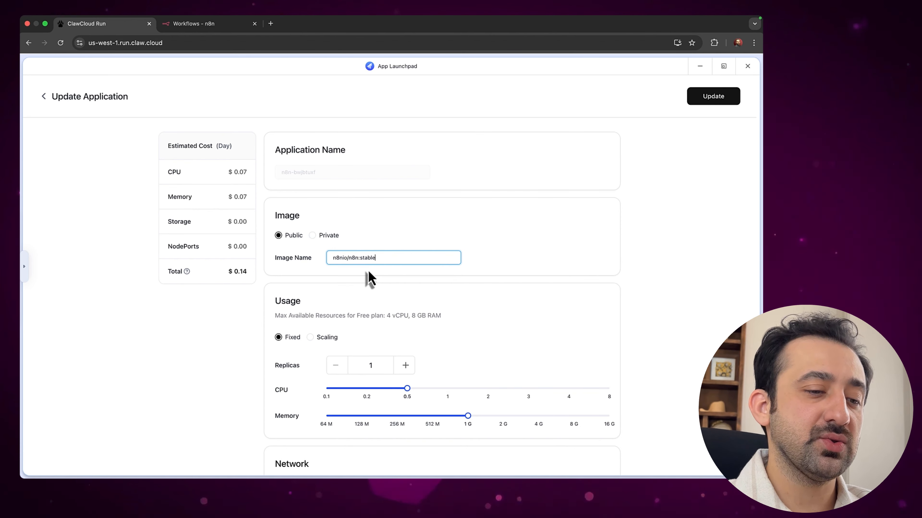
{"action": "left_click", "coordinate": [610, 281]}
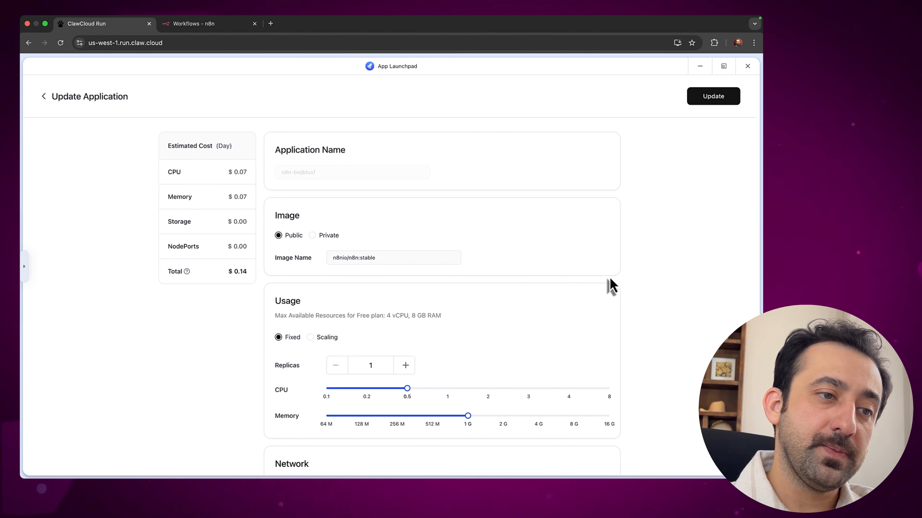
Go to hub.docker.com in a new tab and search for n8nio
{"action": "key", "text": "super+t"}
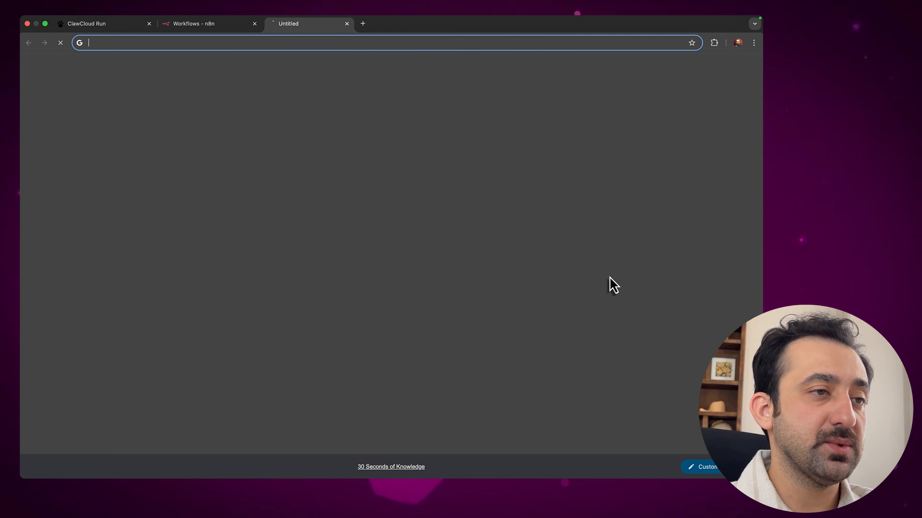
{"action": "type", "text": "hub.docker.com"}
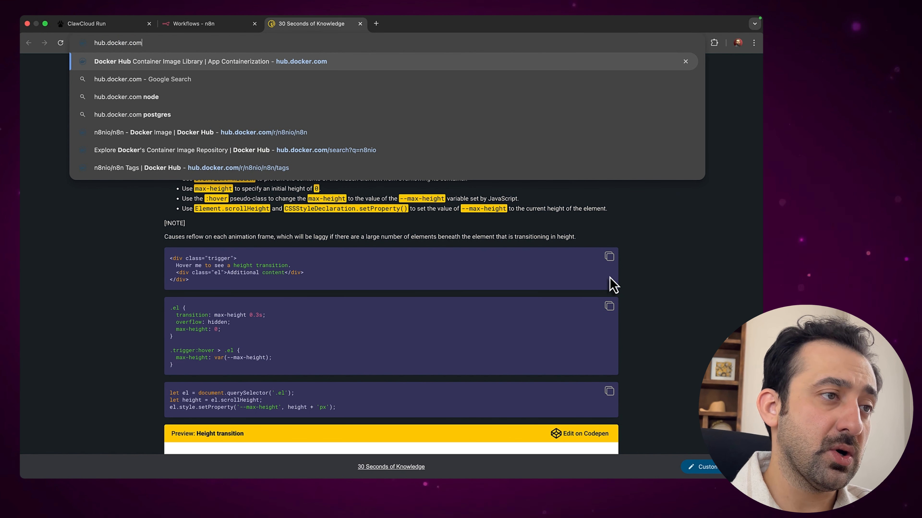
{"action": "key", "text": "Return"}
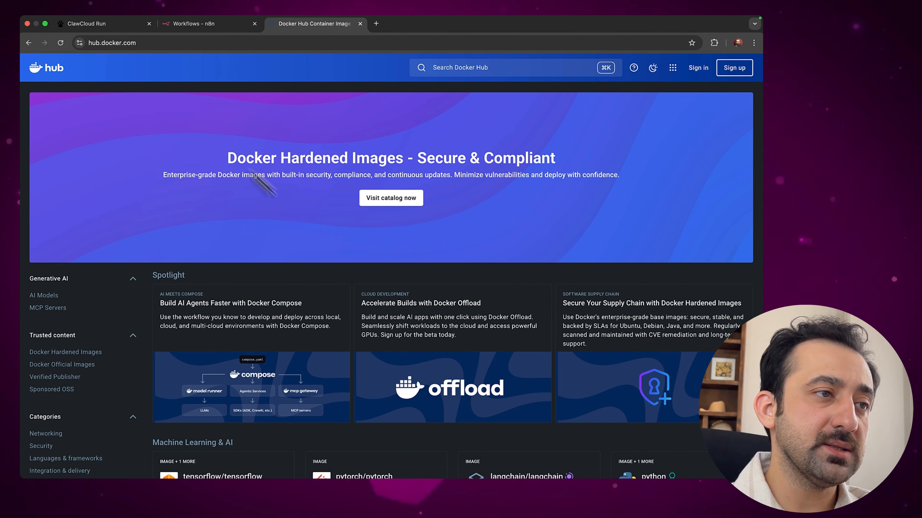
{"action": "left_click", "coordinate": [506, 68]}
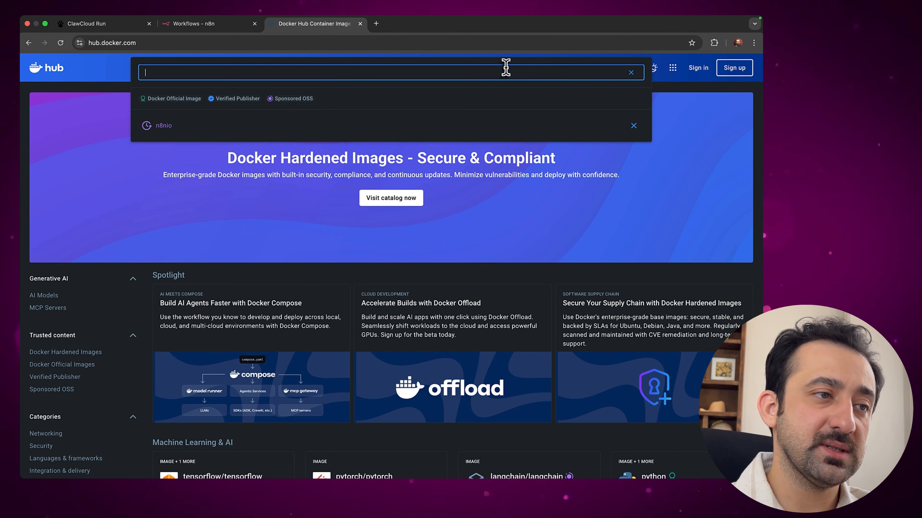
{"action": "type", "text": "n8n"}
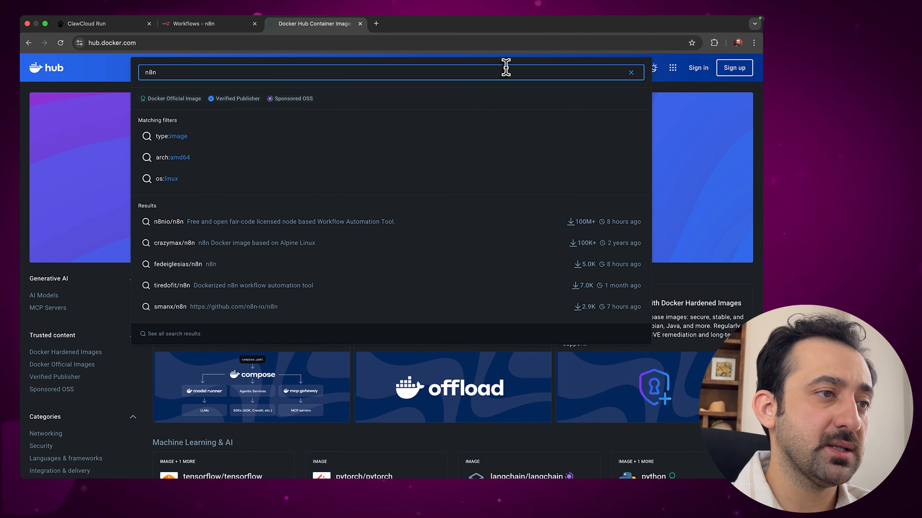
{"action": "type", "text": "io"}
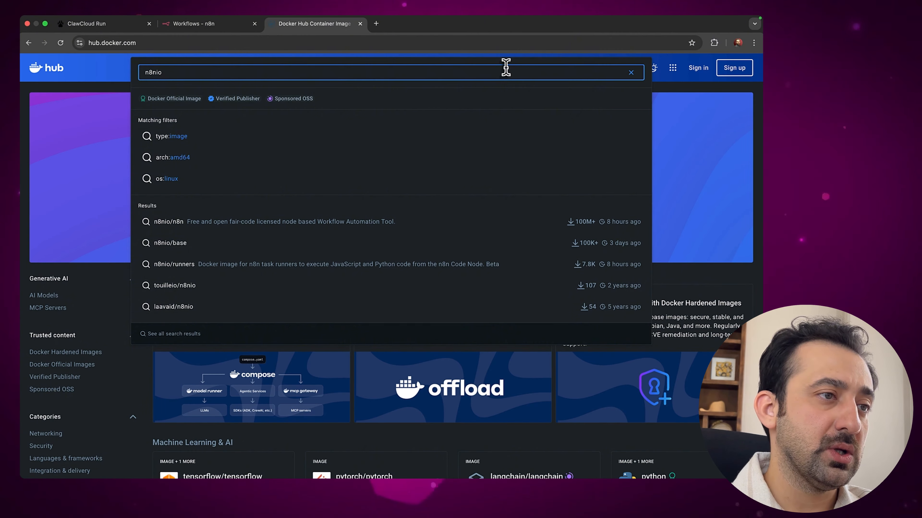
{"action": "key", "text": "Return"}
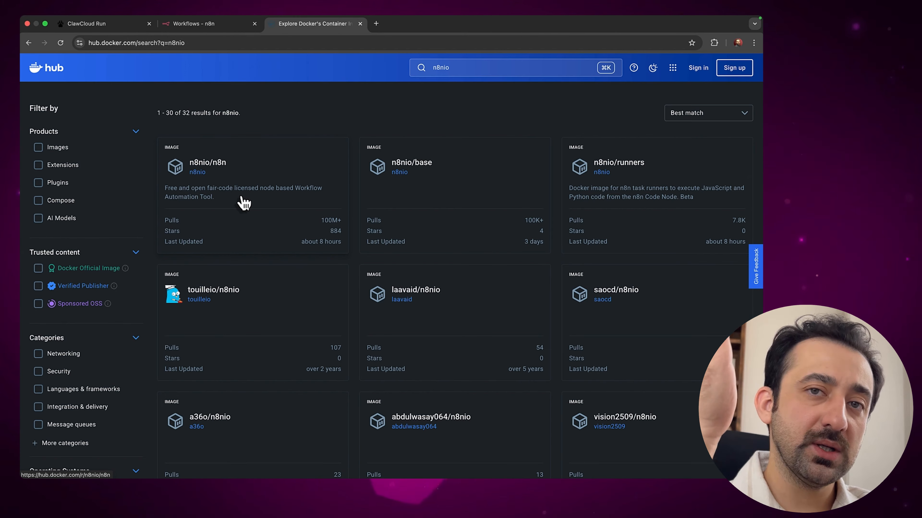
Open the n8nio/n8n tags list and copy the nightly tag's pull command
{"action": "left_click", "coordinate": [228, 201]}
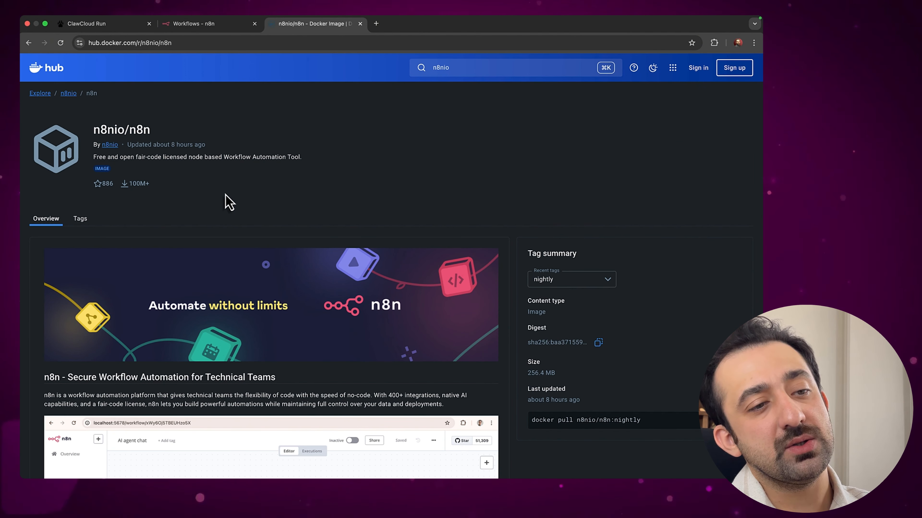
{"action": "left_click", "coordinate": [82, 219]}
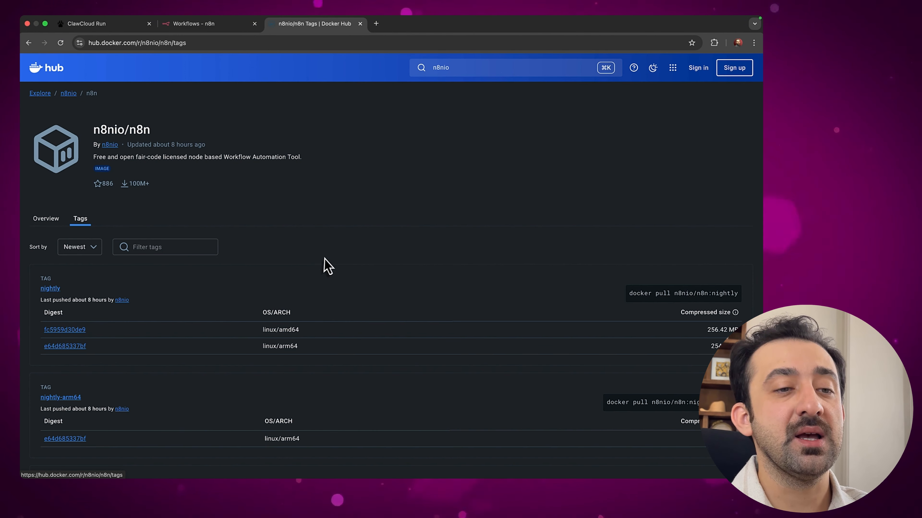
{"action": "scroll", "coordinate": [328, 266], "scroll_direction": "down", "scroll_amount": 2}
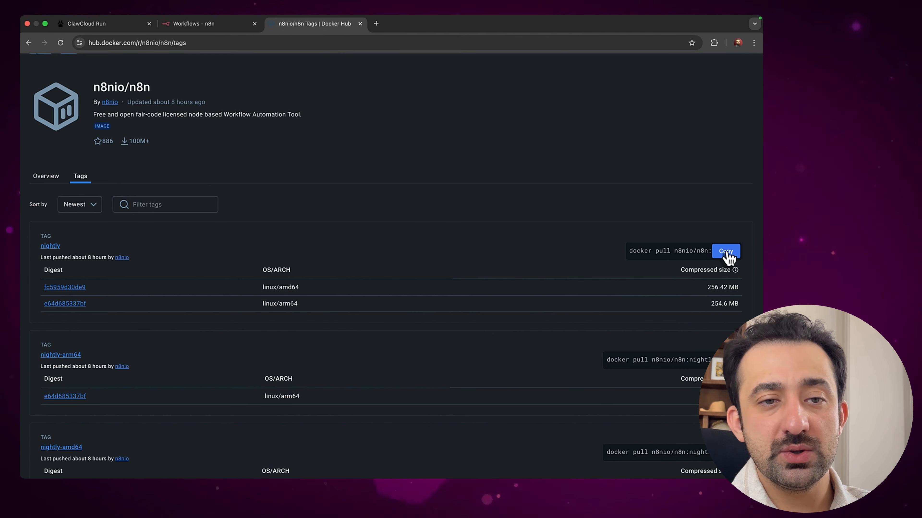
{"action": "left_click", "coordinate": [723, 251]}
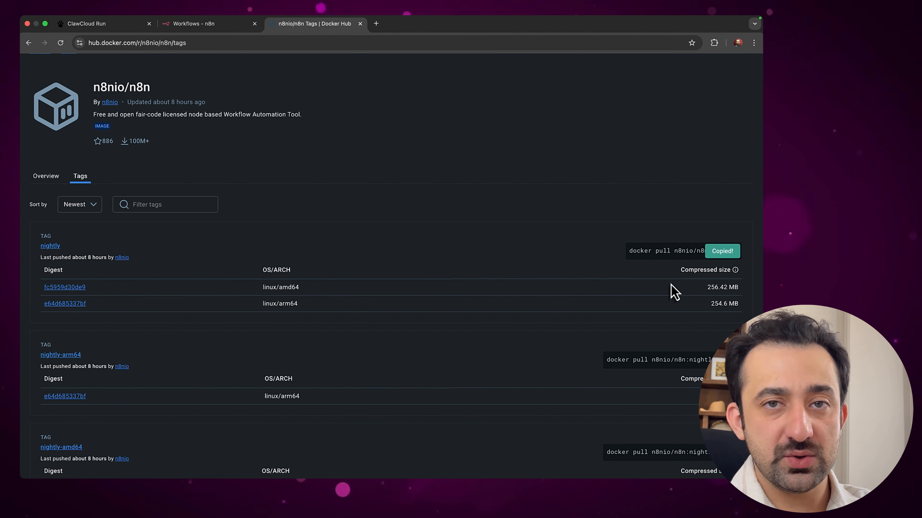
Detach the Docker Hub n8nio/n8n tags page into its own full-screen window
{"action": "left_click", "coordinate": [214, 35]}
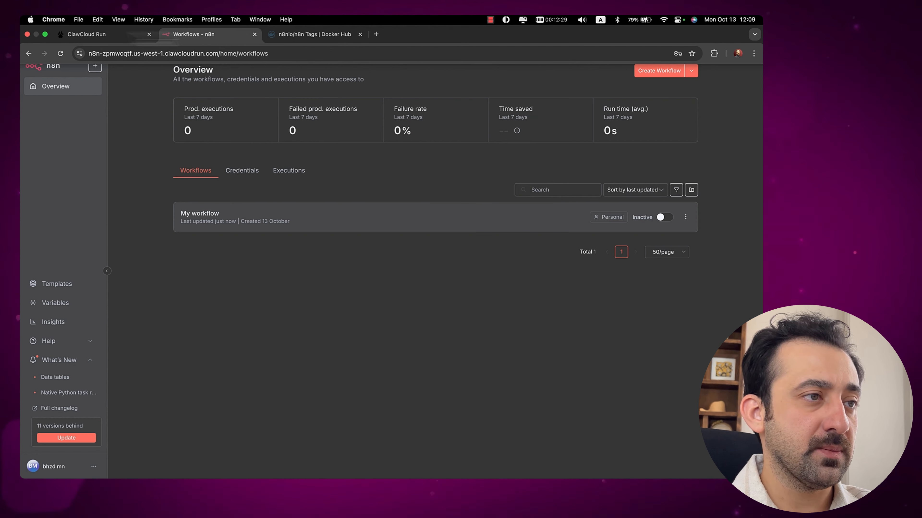
{"action": "left_click", "coordinate": [91, 34]}
{"action": "left_click", "coordinate": [363, 256]}
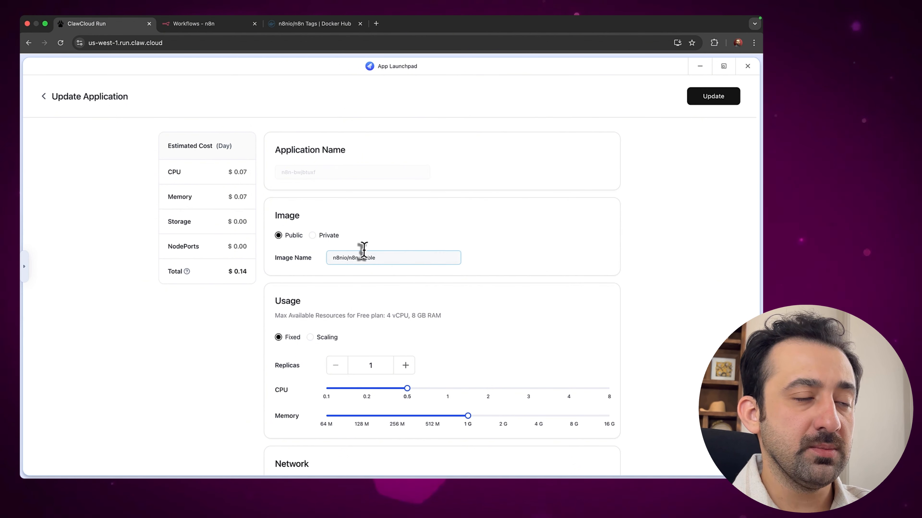
{"action": "left_click", "coordinate": [308, 35]}
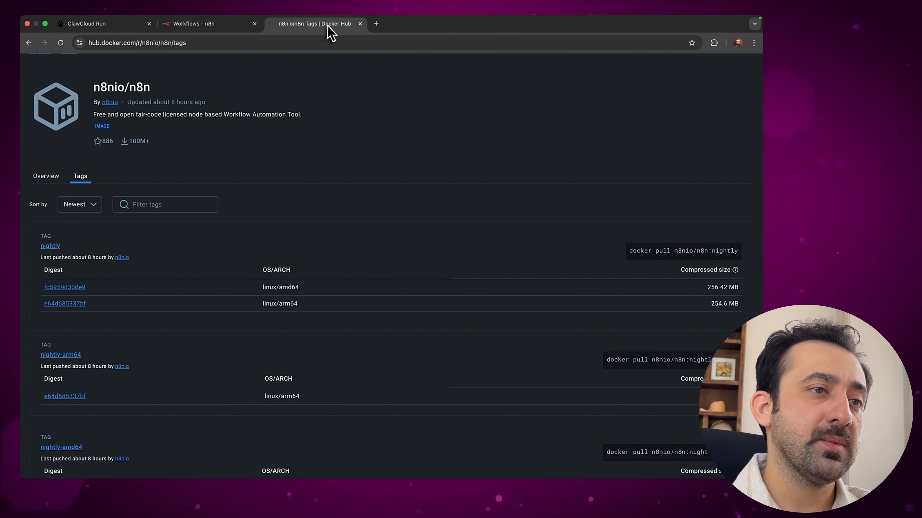
{"action": "left_click_drag", "start_coordinate": [328, 24], "coordinate": [353, 124]}
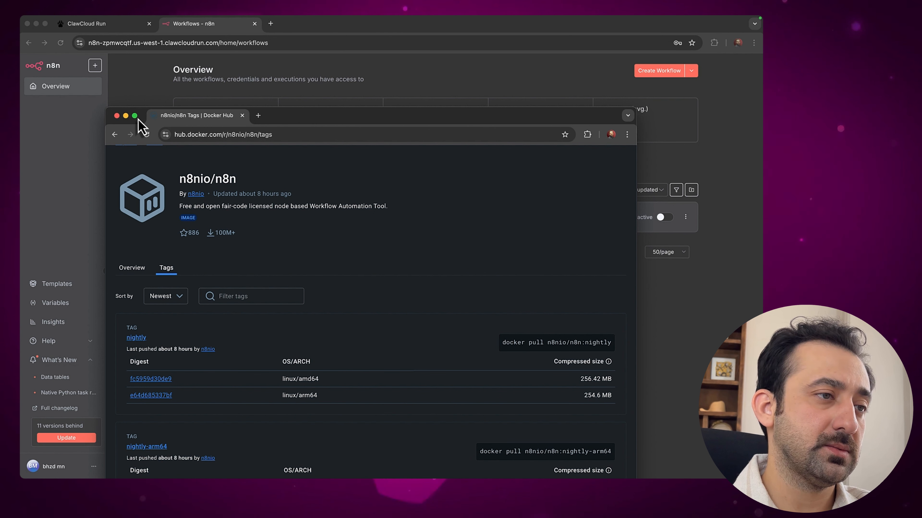
{"action": "left_click", "coordinate": [135, 116]}
{"action": "key", "text": "ctrl+Left"}
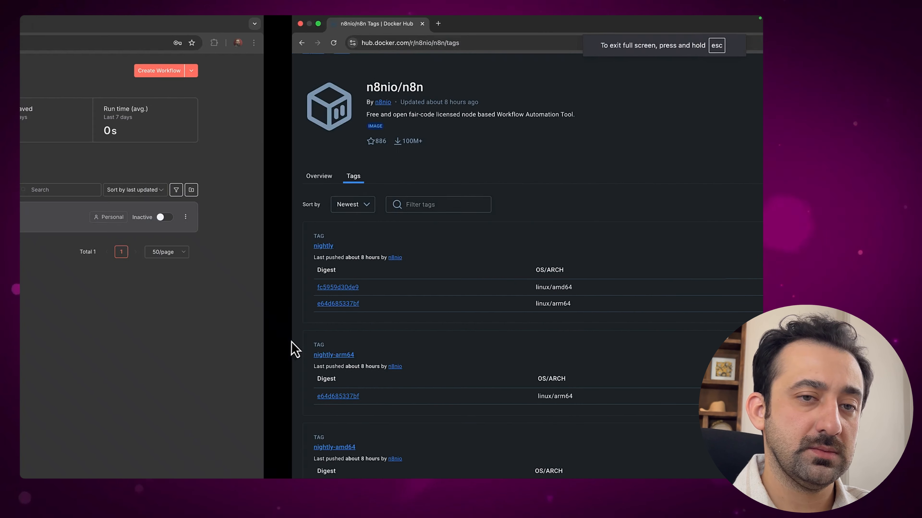
Replace the stable tag in the app's image name with 'nightly'
{"action": "left_click", "coordinate": [107, 27]}
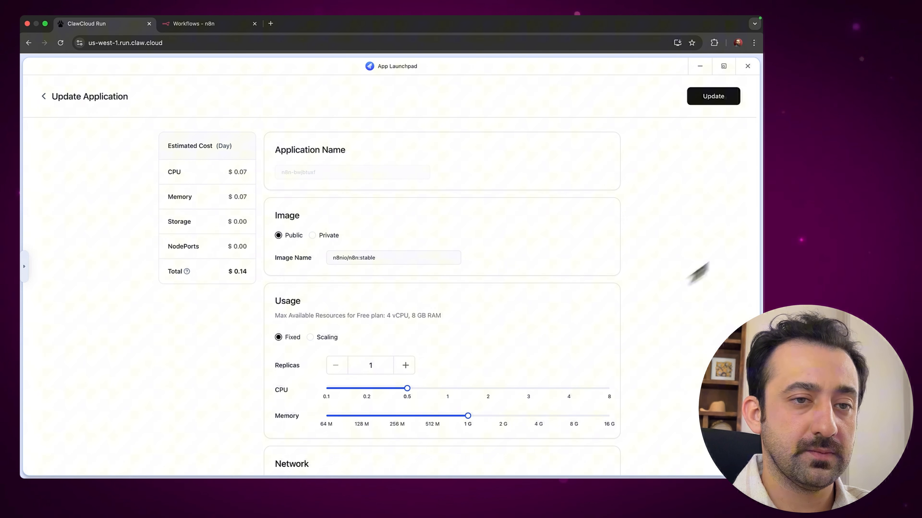
{"action": "left_click", "coordinate": [399, 258]}
{"action": "key", "text": "BackSpace"}
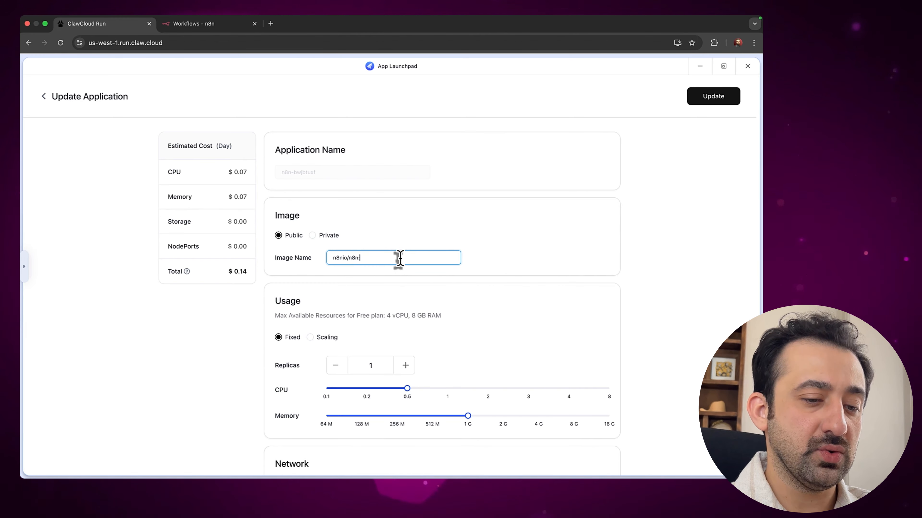
{"action": "type", "text": "nightly"}
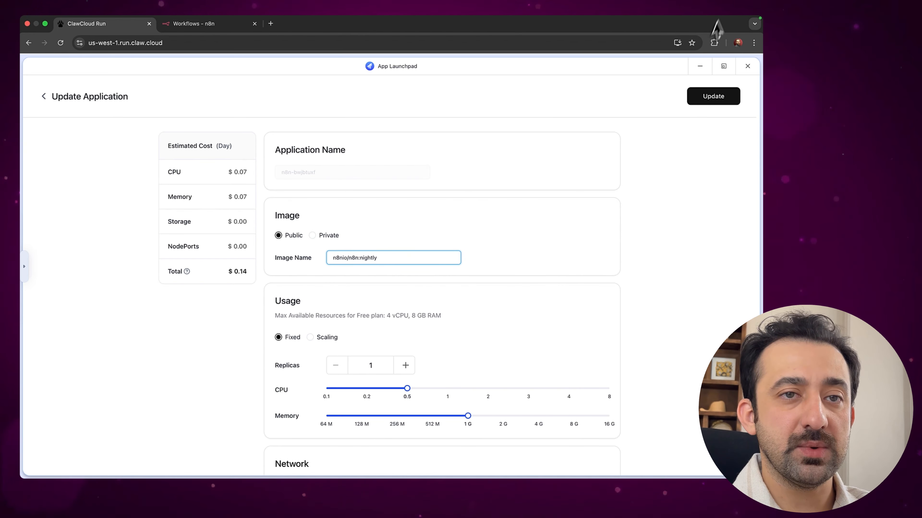
Paste the nightly pull command as image n8nio/n8n:nightly, apply the update and confirm the restart
{"action": "key", "text": "ctrl+Right"}
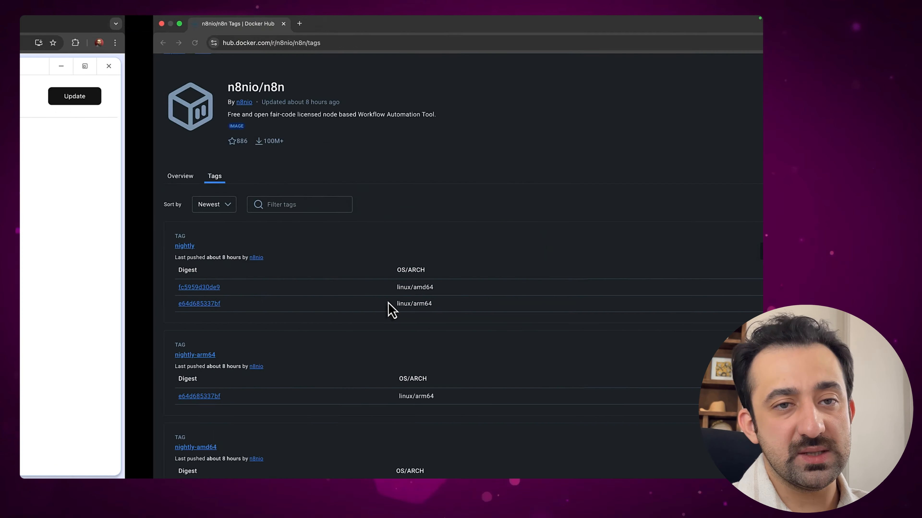
{"action": "left_click", "coordinate": [721, 249]}
{"action": "key", "text": "ctrl+Left"}
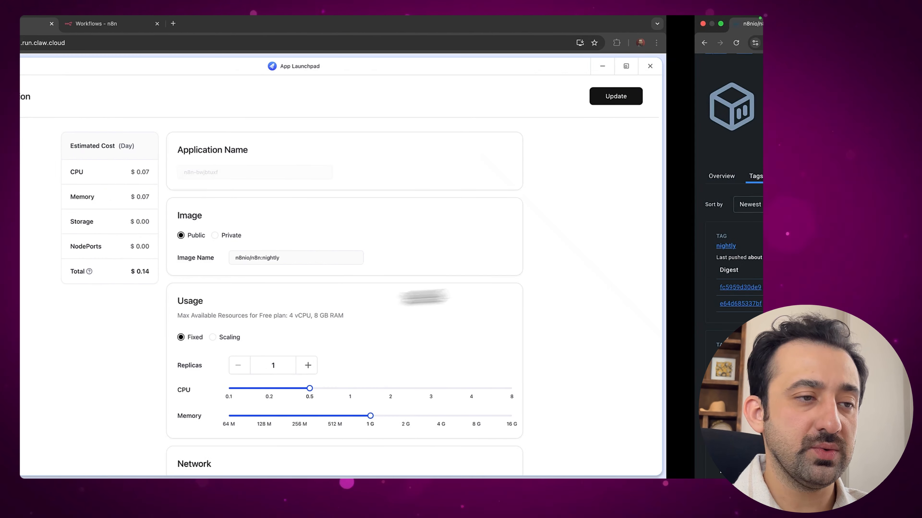
{"action": "left_click", "coordinate": [407, 259]}
{"action": "key", "text": "alt+shift+Left"}
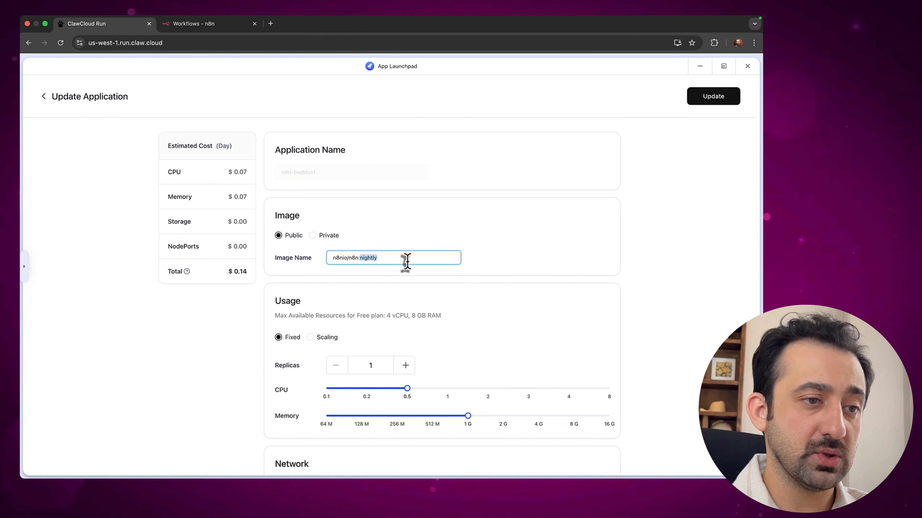
{"action": "key", "text": "super+v"}
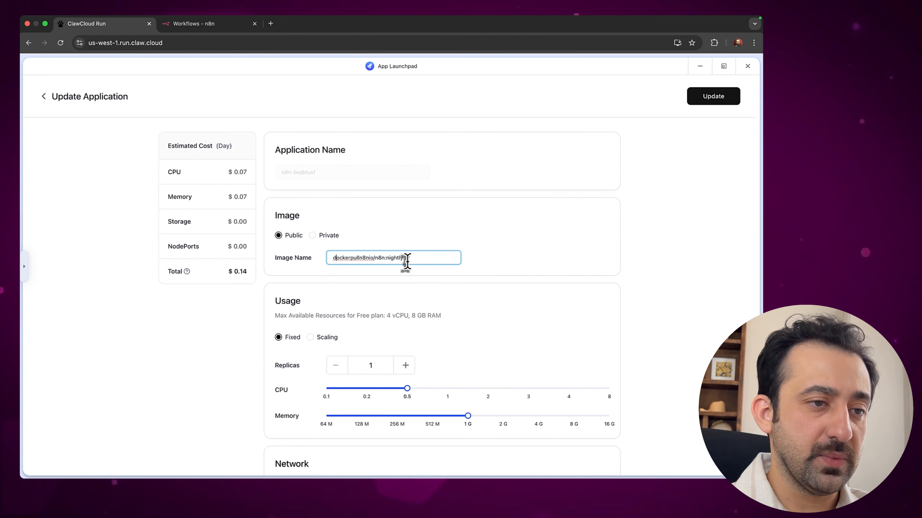
{"action": "key", "text": "Right"}
{"action": "key", "text": "Right"}
{"action": "key", "text": "Right"}
{"action": "key", "text": "Right"}
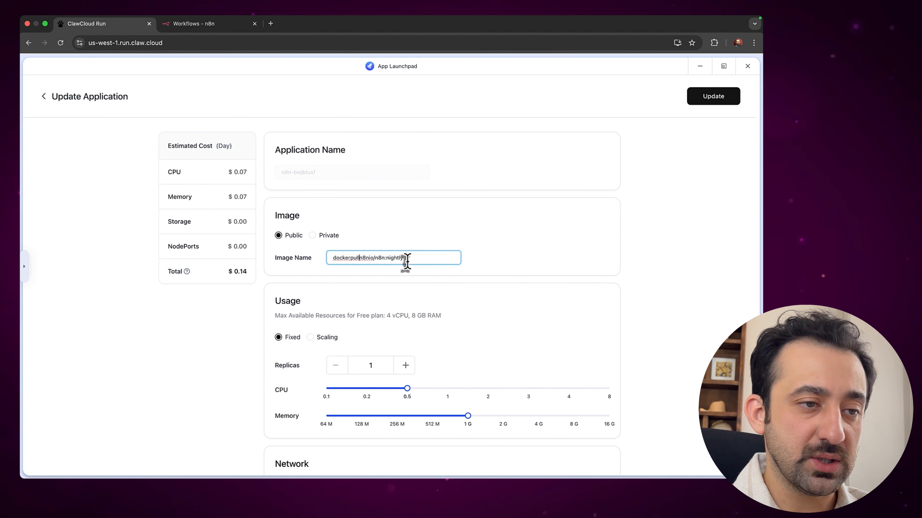
{"action": "left_click", "coordinate": [448, 224]}
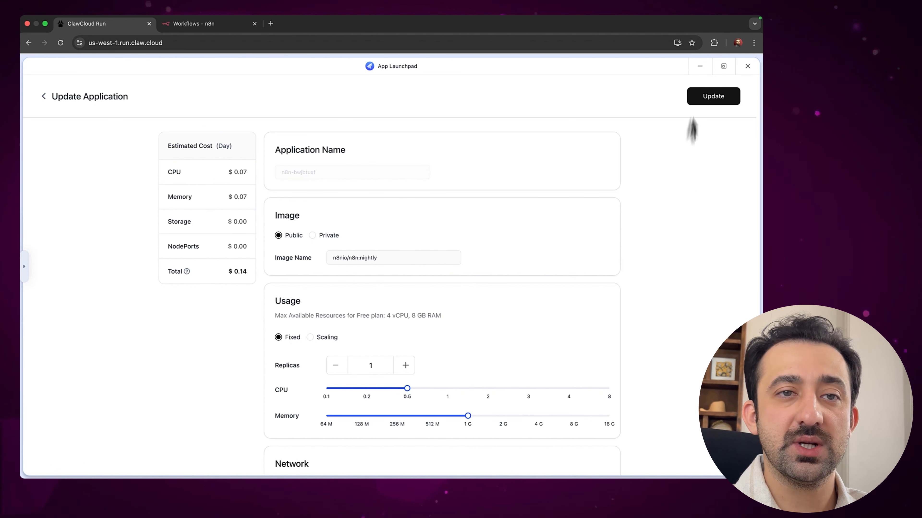
{"action": "left_click", "coordinate": [705, 105]}
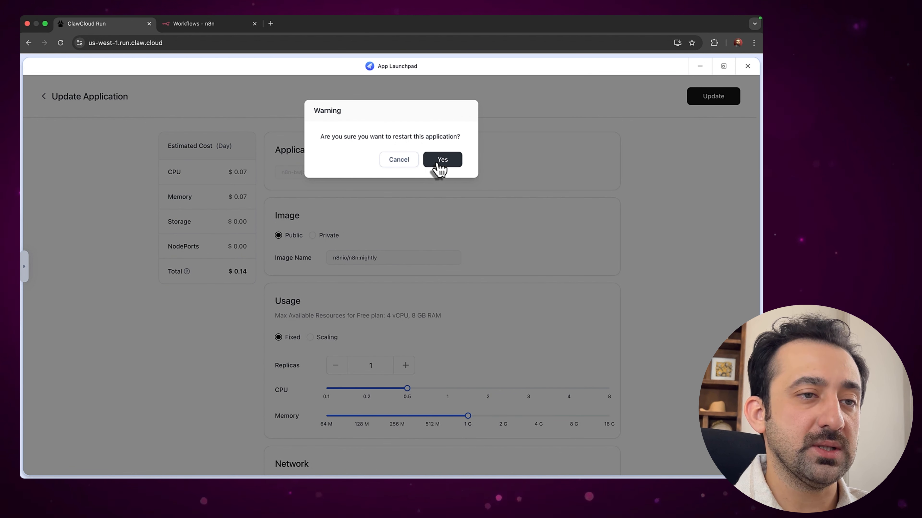
{"action": "left_click", "coordinate": [440, 162]}
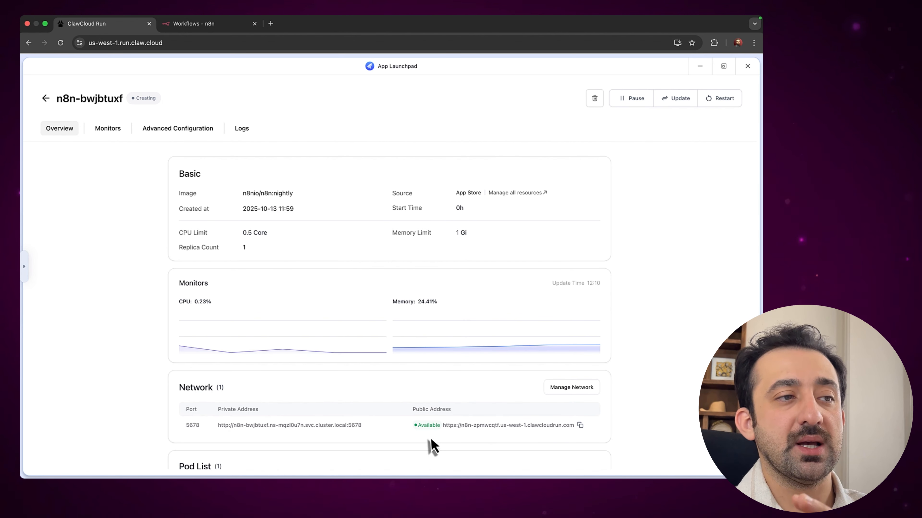
Reload the n8n tab, which shows 'no healthy upstream', then return to the app's details
{"action": "left_click", "coordinate": [198, 25]}
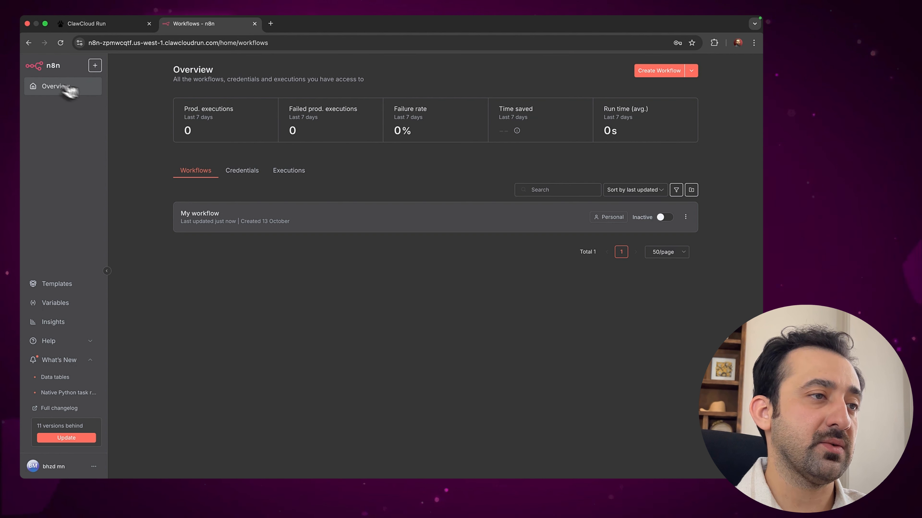
{"action": "left_click", "coordinate": [60, 43]}
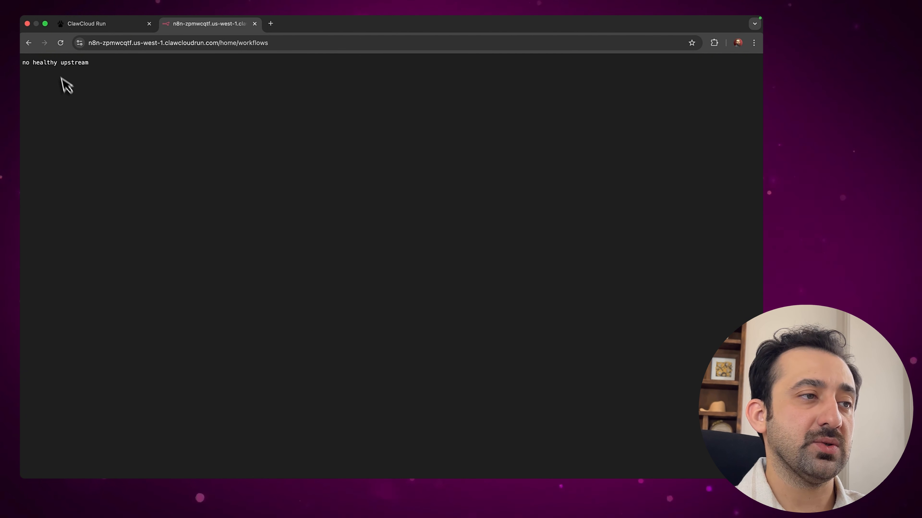
{"action": "triple_click", "coordinate": [56, 62]}
{"action": "left_click", "coordinate": [109, 24]}
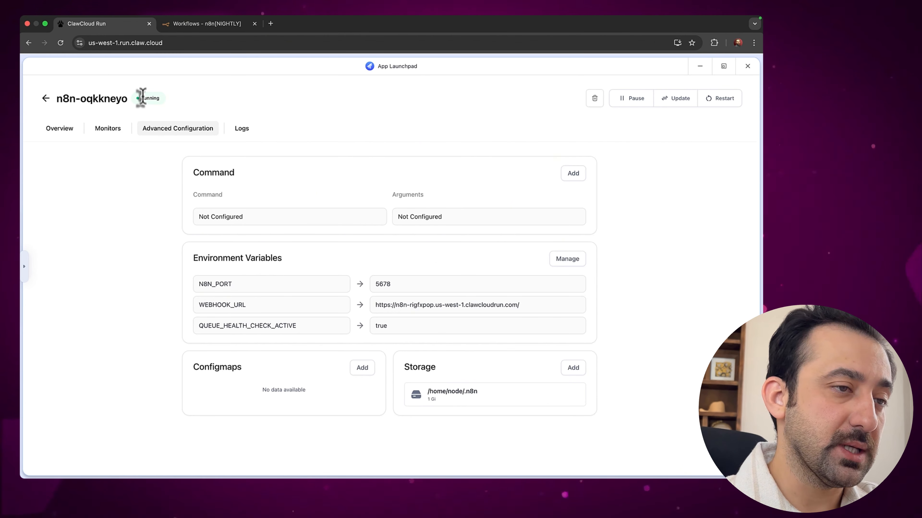
In the n8n[NIGHTLY] tab, toggle What's New and open My workflow, then return to ClawCloud Run
{"action": "left_click", "coordinate": [186, 33]}
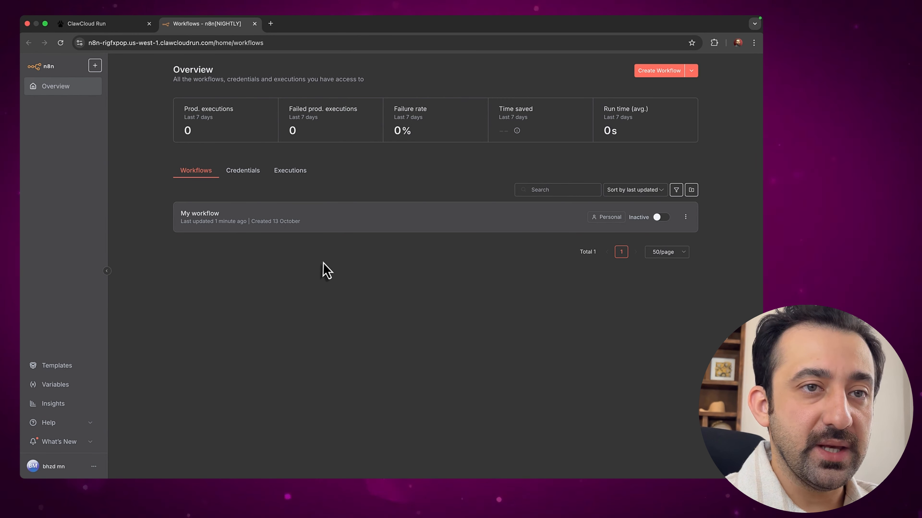
{"action": "left_click", "coordinate": [68, 441]}
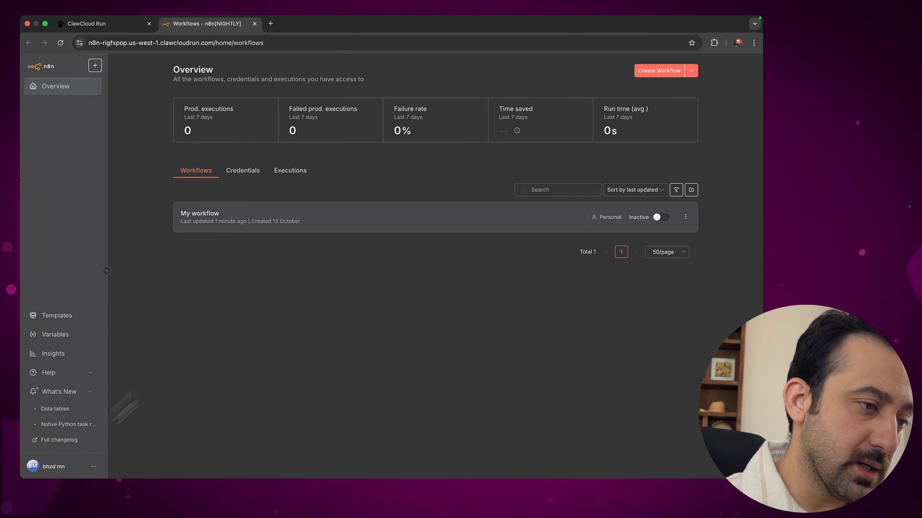
{"action": "left_click", "coordinate": [91, 391]}
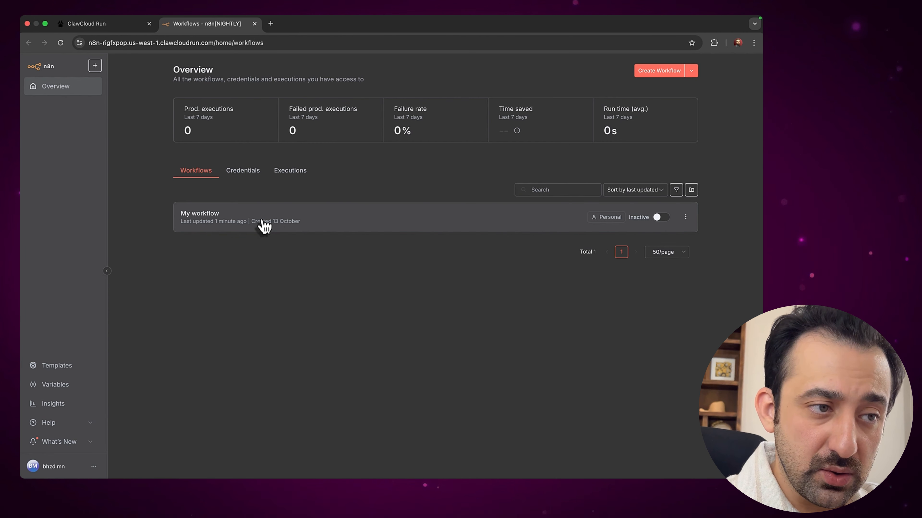
{"action": "left_click", "coordinate": [265, 227]}
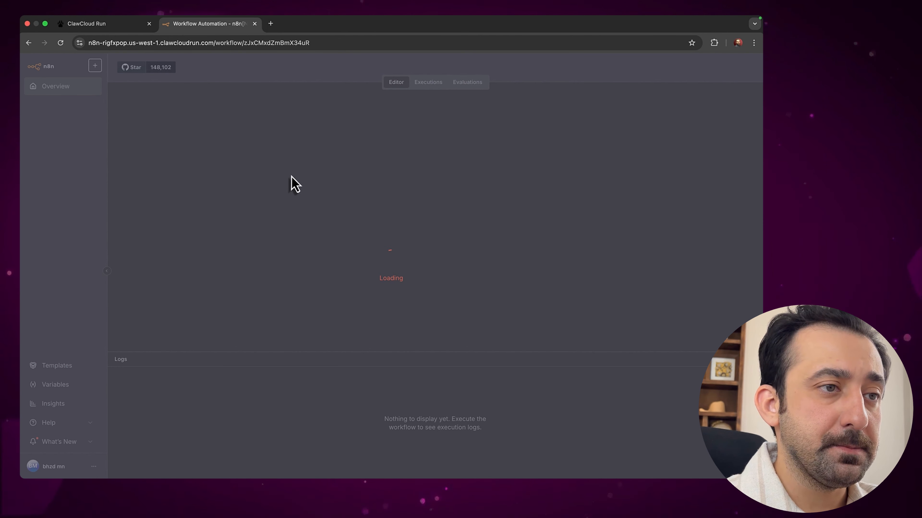
{"action": "left_click", "coordinate": [132, 37]}
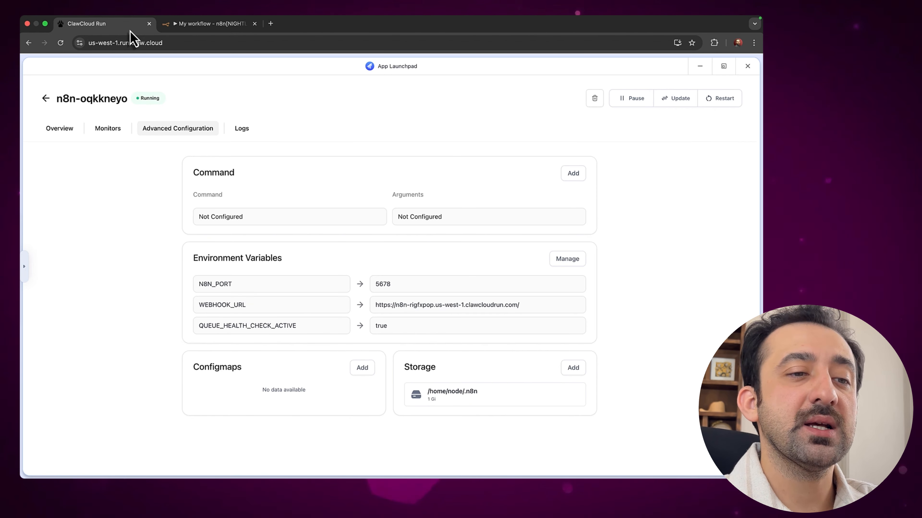
{"action": "left_click", "coordinate": [559, 264]}
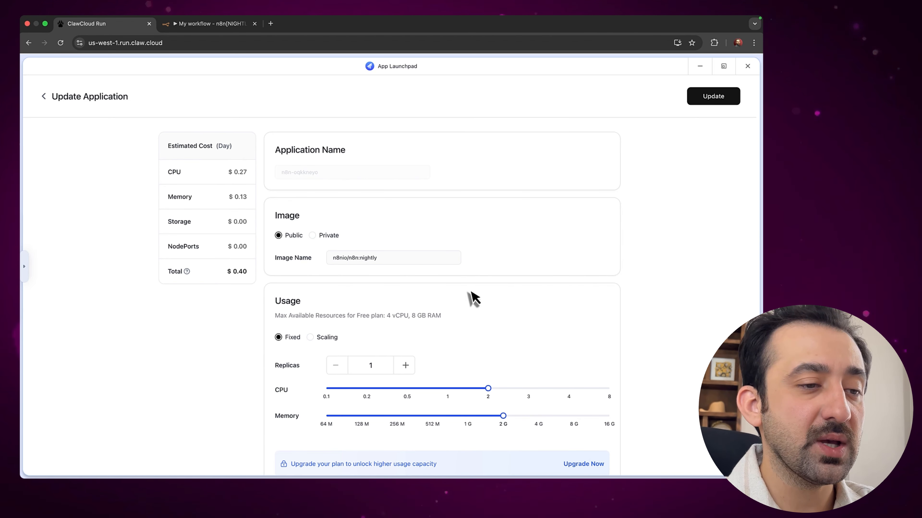
{"action": "left_click", "coordinate": [377, 259]}
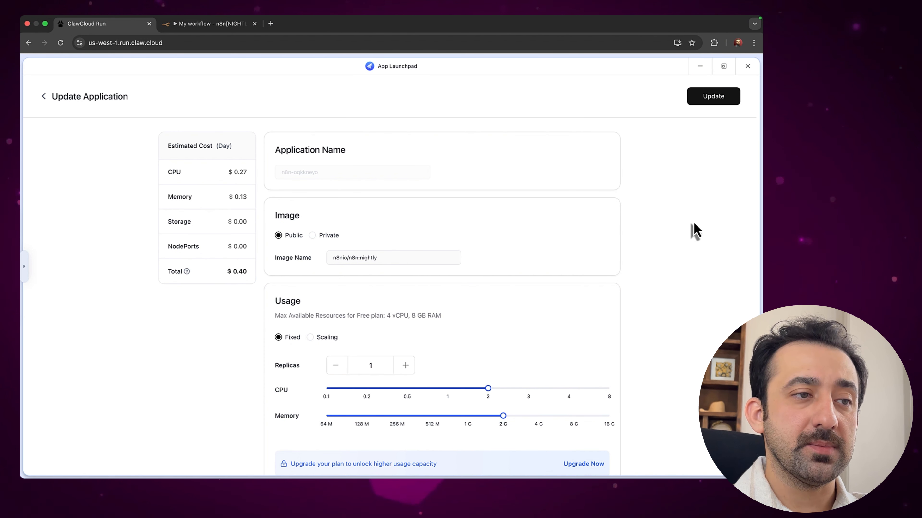
{"action": "left_click", "coordinate": [44, 98]}
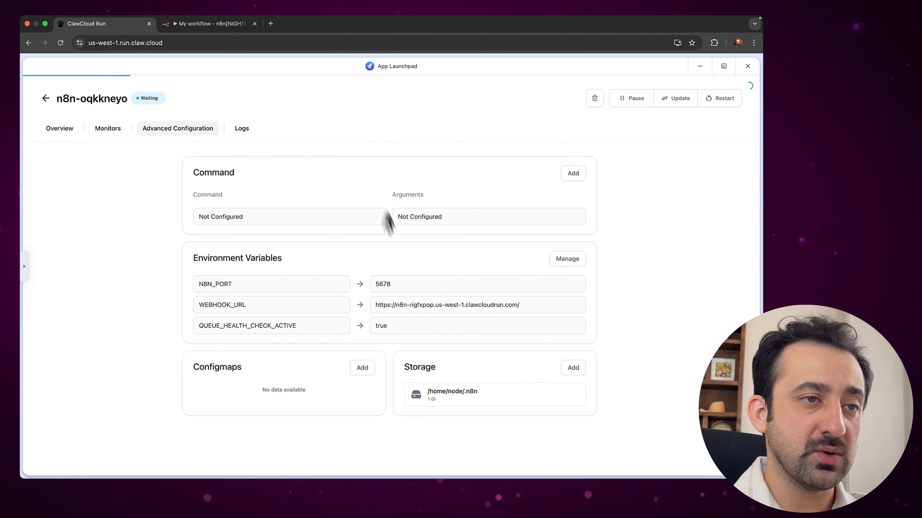
Reopen App Launchpad and bring up n8n-oqkkneyo's Update Application form (nightly image, 2 CPU, 2 G)
{"action": "left_click", "coordinate": [748, 66]}
{"action": "left_click", "coordinate": [123, 191]}
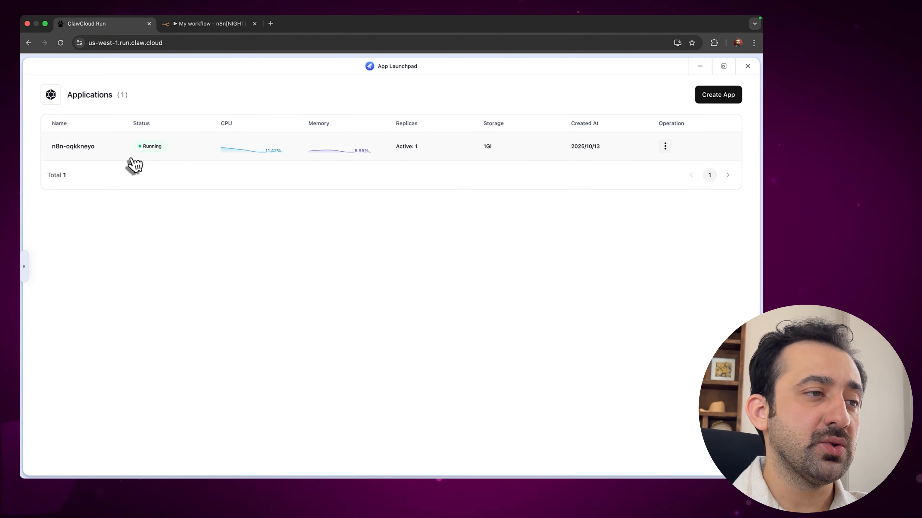
{"action": "left_click", "coordinate": [182, 158]}
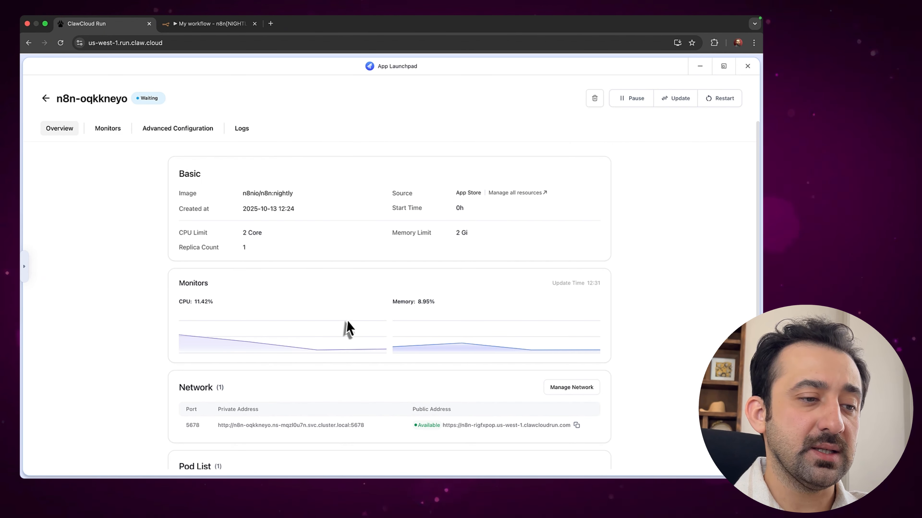
{"action": "scroll", "coordinate": [347, 325], "scroll_direction": "down", "scroll_amount": 3}
{"action": "scroll", "coordinate": [350, 325], "scroll_direction": "up", "scroll_amount": 3}
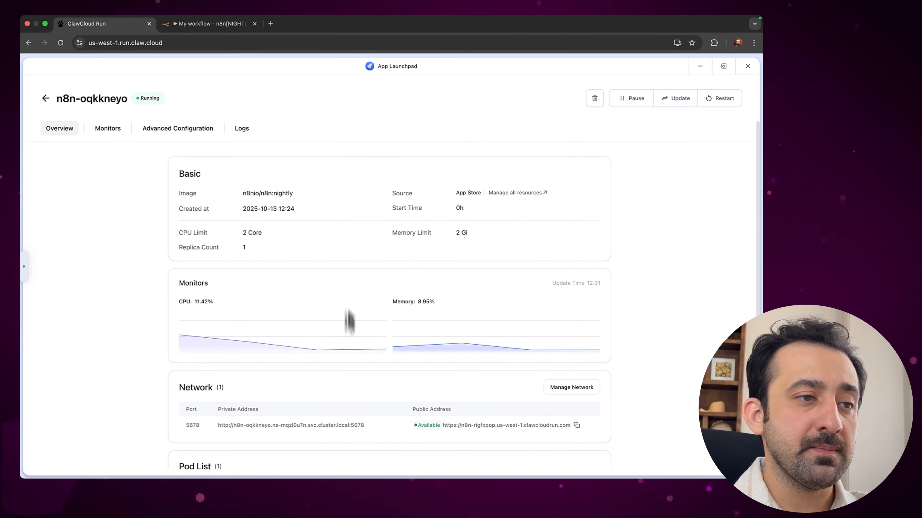
{"action": "left_click", "coordinate": [169, 132]}
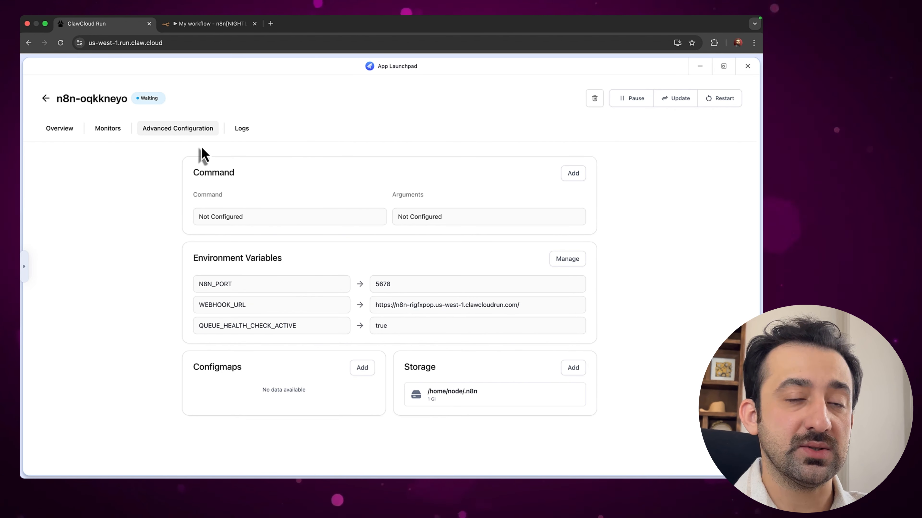
{"action": "left_click", "coordinate": [565, 260]}
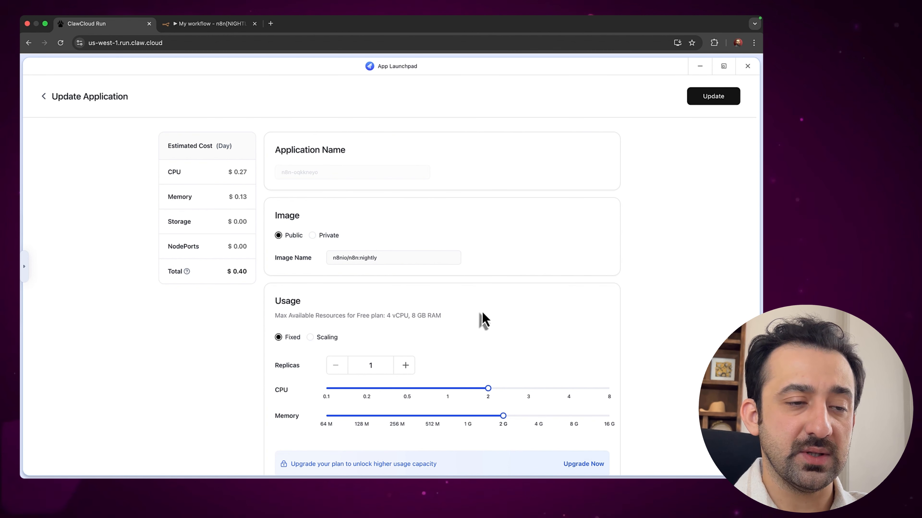
Check the image name field and preview the cost of lower memory settings
{"action": "left_click", "coordinate": [384, 259]}
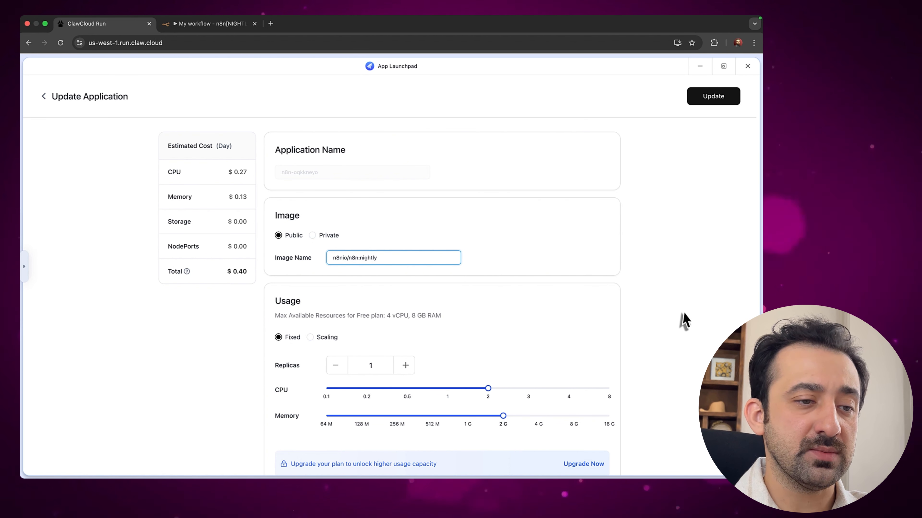
{"action": "left_click", "coordinate": [494, 367]}
{"action": "scroll", "coordinate": [494, 367], "scroll_direction": "down", "scroll_amount": 2}
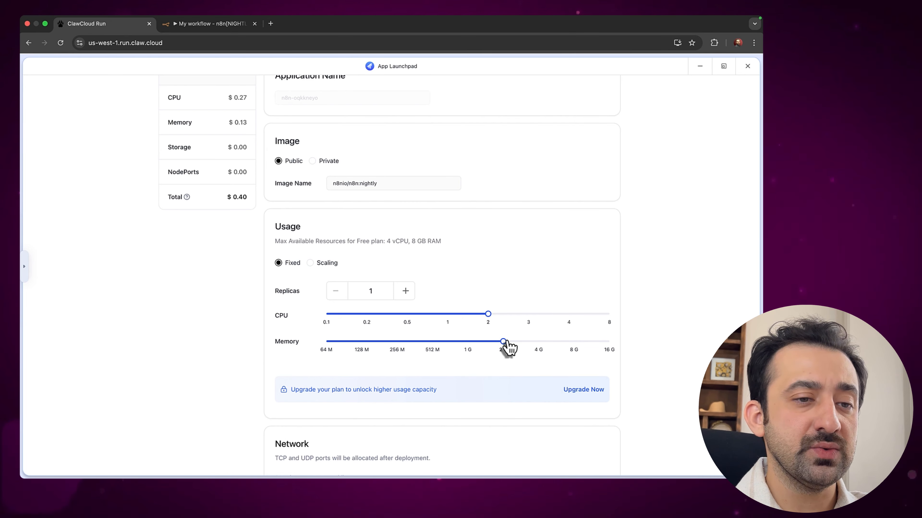
{"action": "mouse_move", "coordinate": [504, 343]}
{"action": "left_mouse_down"}
{"action": "mouse_move", "coordinate": [397, 345]}
{"action": "mouse_move", "coordinate": [503, 343]}
{"action": "left_mouse_up"}
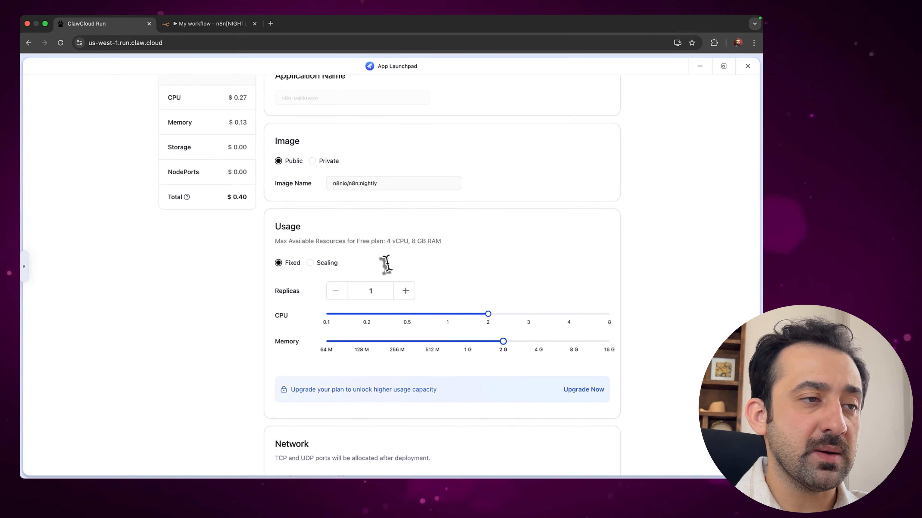
{"action": "scroll", "coordinate": [273, 247], "scroll_direction": "up", "scroll_amount": 2}
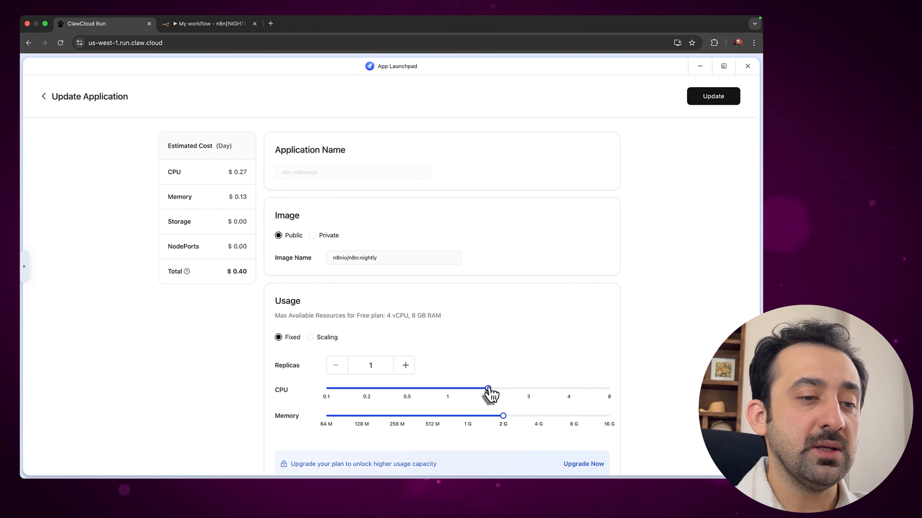
Set CPU to 0.2 and memory to 256 M ($0.05/day) and submit the update
{"action": "left_click", "coordinate": [379, 389]}
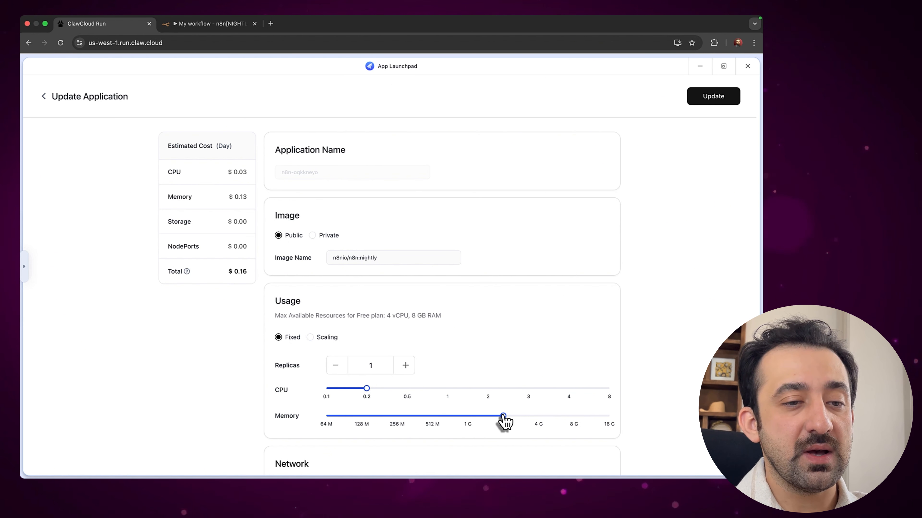
{"action": "left_click_drag", "start_coordinate": [504, 419], "coordinate": [407, 424]}
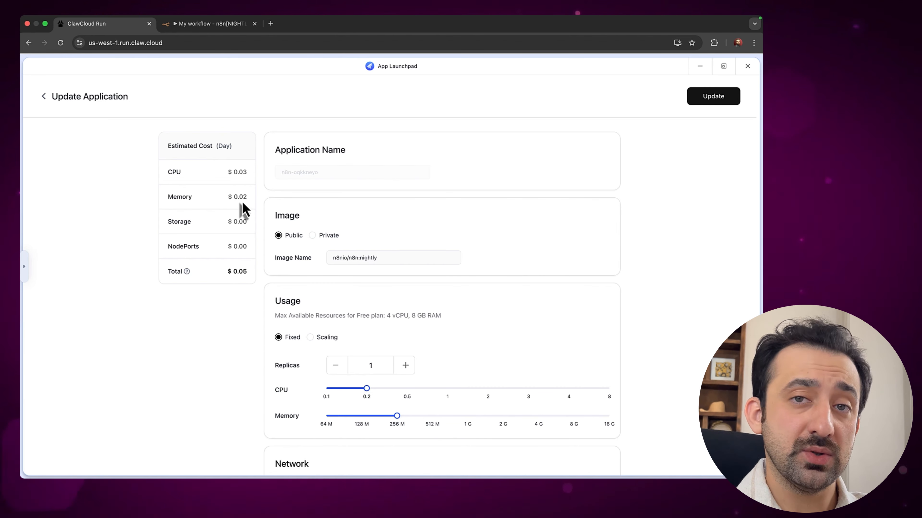
{"action": "double_click", "coordinate": [246, 273]}
{"action": "left_click", "coordinate": [252, 367]}
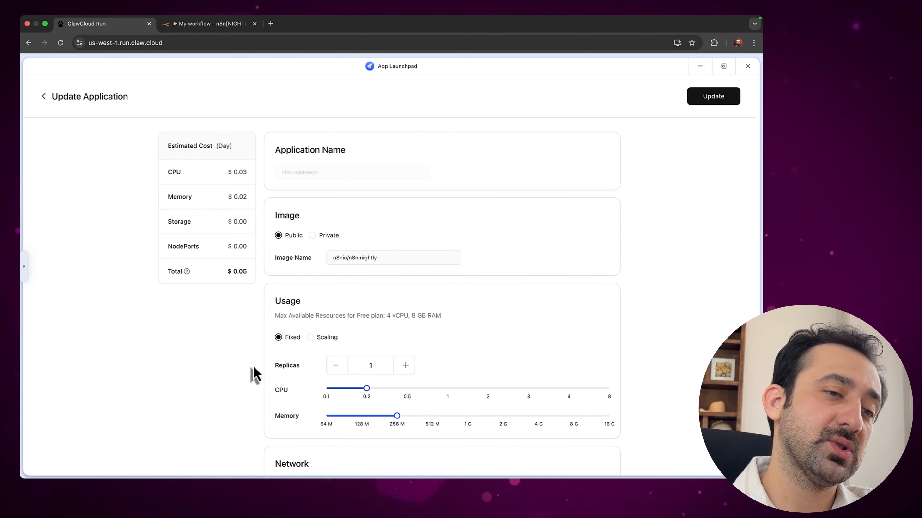
{"action": "left_click", "coordinate": [710, 101]}
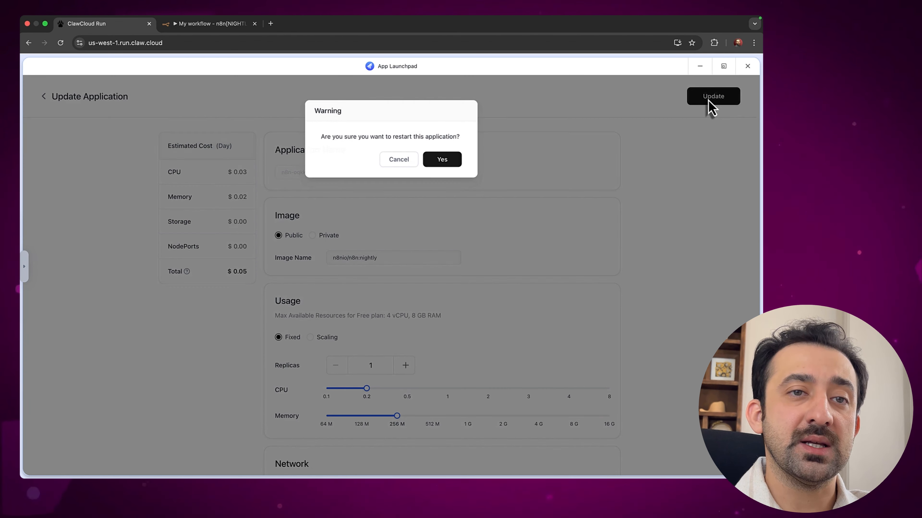
Confirm the restart warning so the app runs with 0.2 Core CPU and 256 Mi memory
{"action": "left_click", "coordinate": [447, 162]}
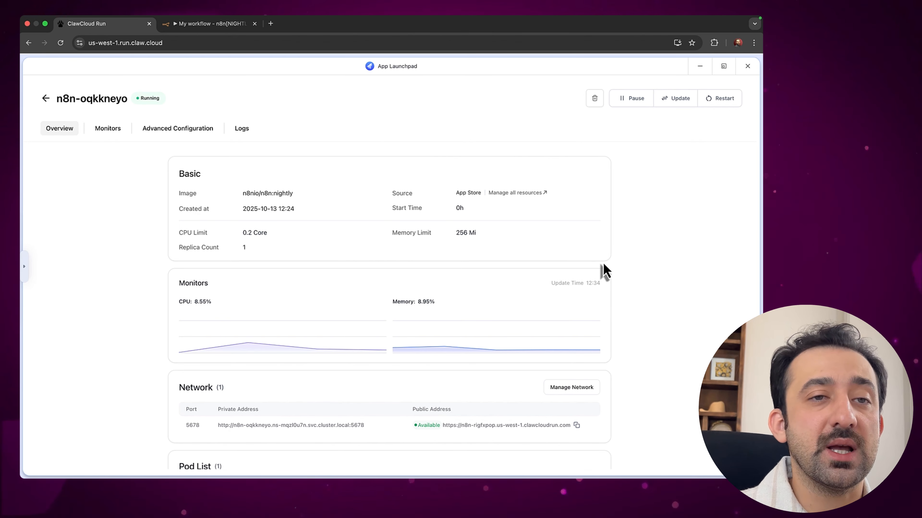
Pause the n8n app, close App Launchpad and reload the dashboard
{"action": "left_click", "coordinate": [634, 103]}
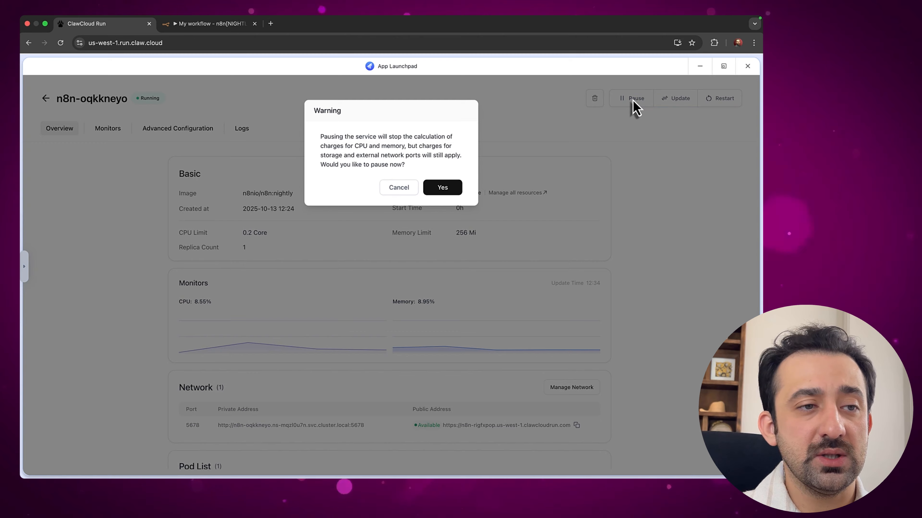
{"action": "left_click", "coordinate": [443, 187]}
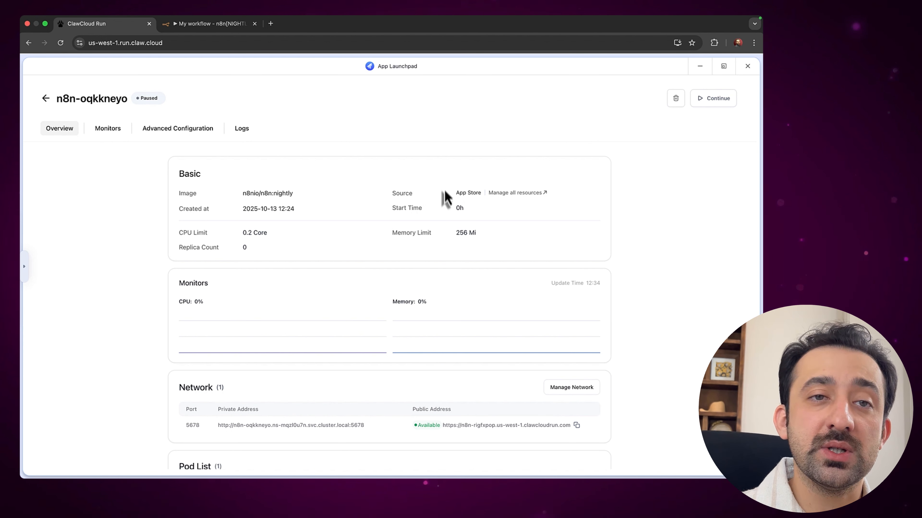
{"action": "left_click", "coordinate": [747, 67]}
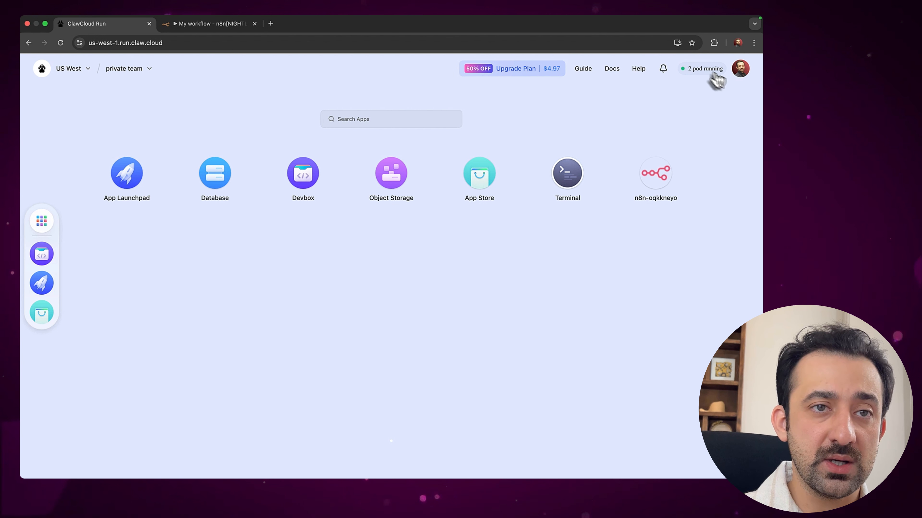
{"action": "mouse_move", "coordinate": [703, 70]}
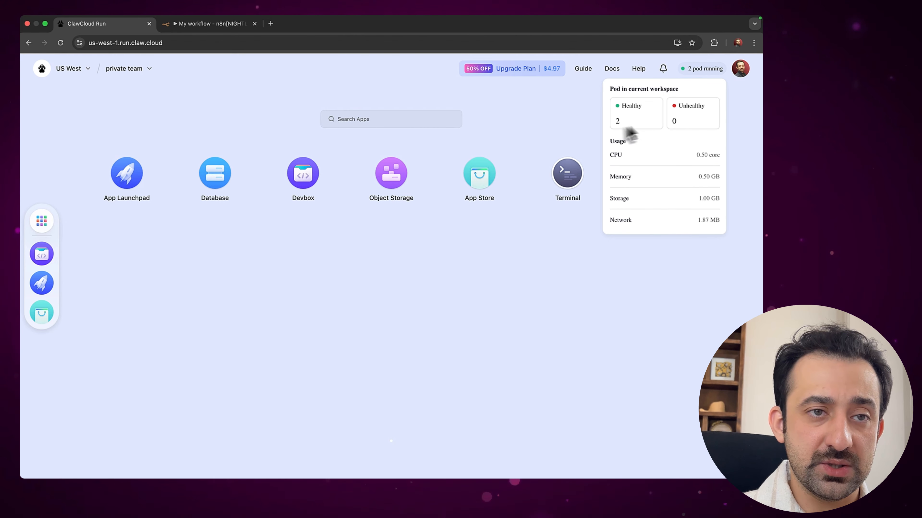
{"action": "left_click", "coordinate": [60, 42]}
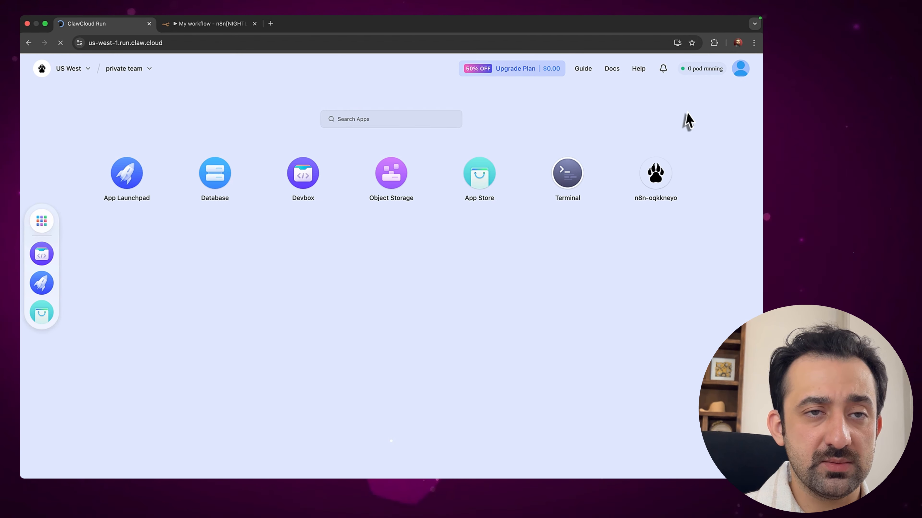
Open the n8n app's public address to see the 404, then close all the n8n tabs
{"action": "mouse_move", "coordinate": [695, 75]}
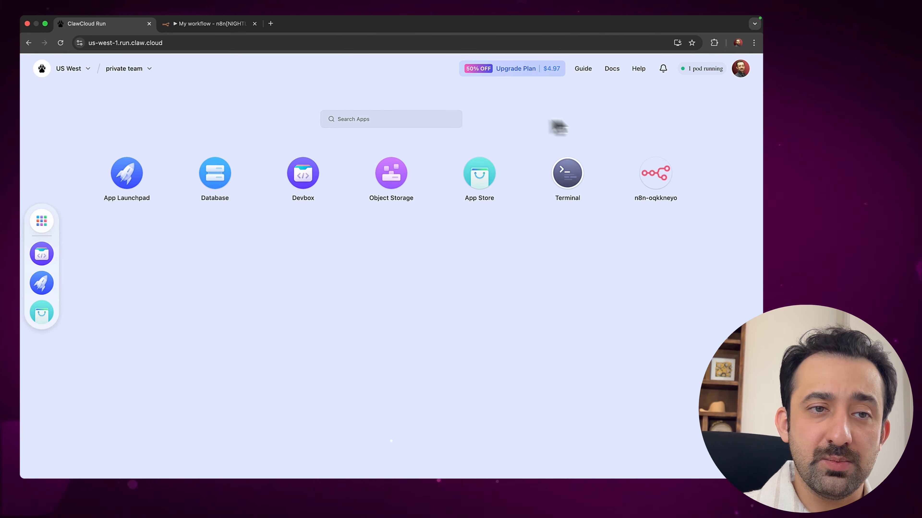
{"action": "left_click", "coordinate": [661, 178]}
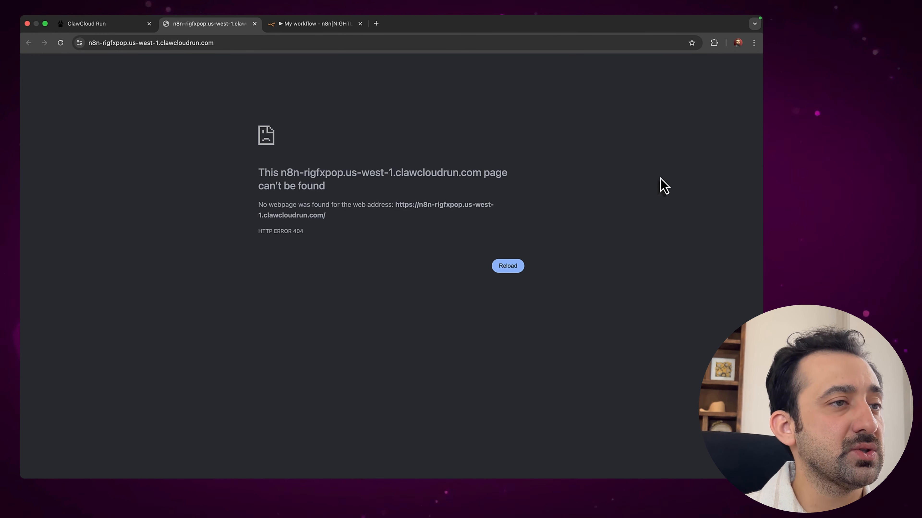
{"action": "left_click", "coordinate": [129, 26]}
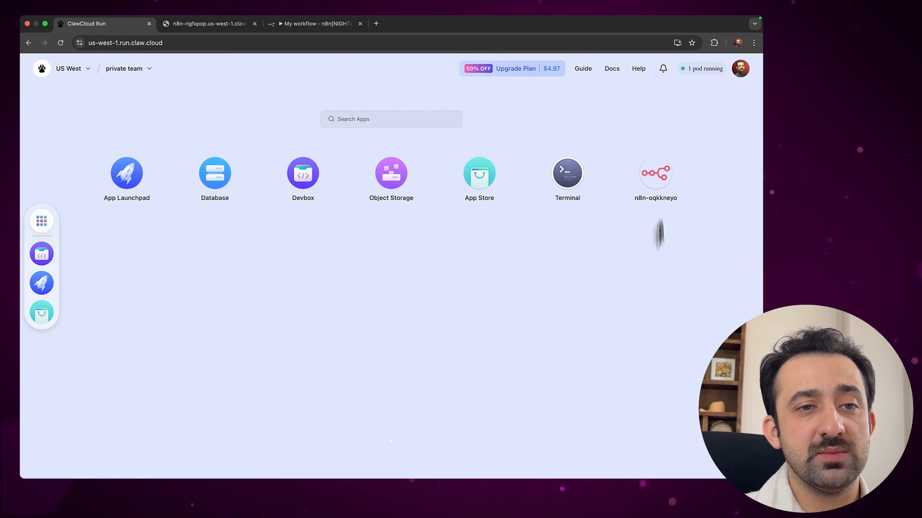
{"action": "left_click", "coordinate": [656, 182]}
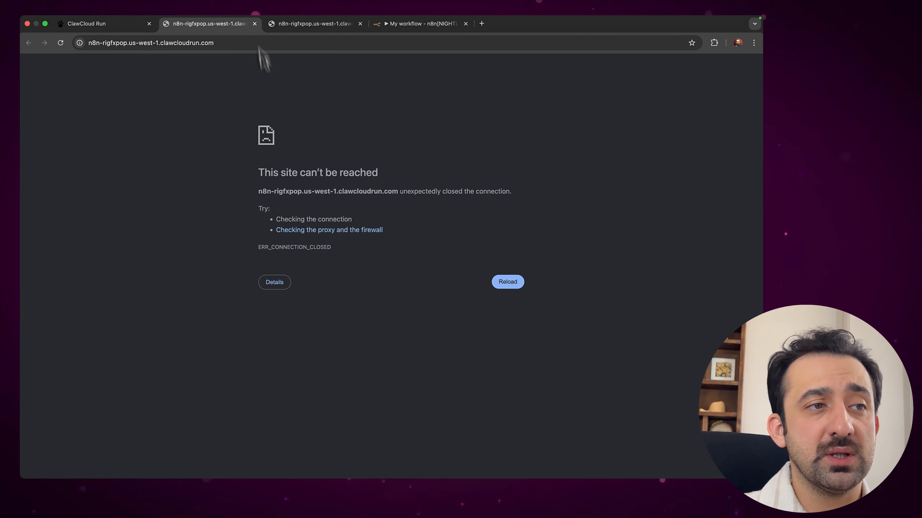
{"action": "left_click", "coordinate": [255, 24]}
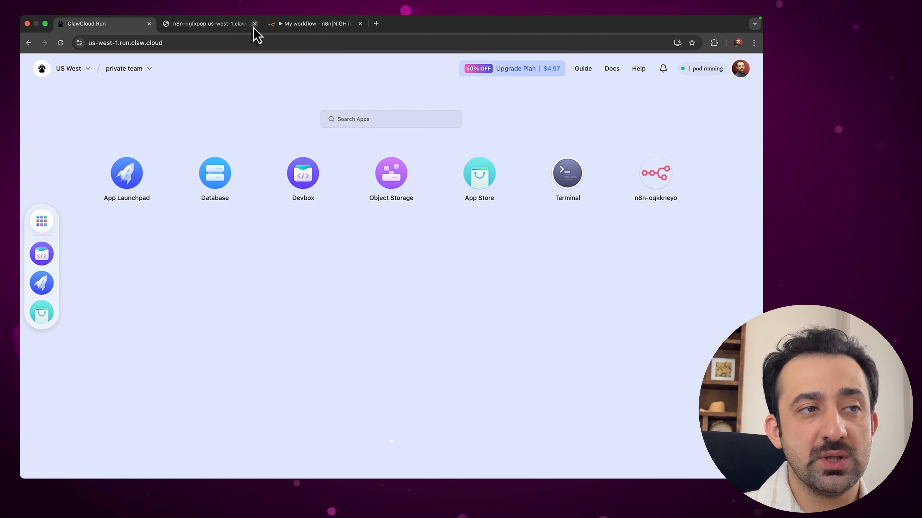
{"action": "left_click", "coordinate": [254, 24]}
{"action": "left_click", "coordinate": [254, 24]}
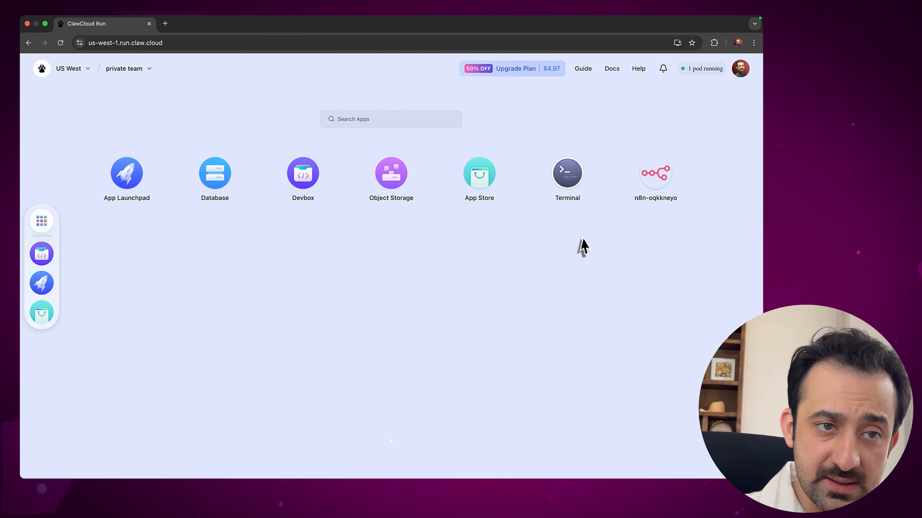